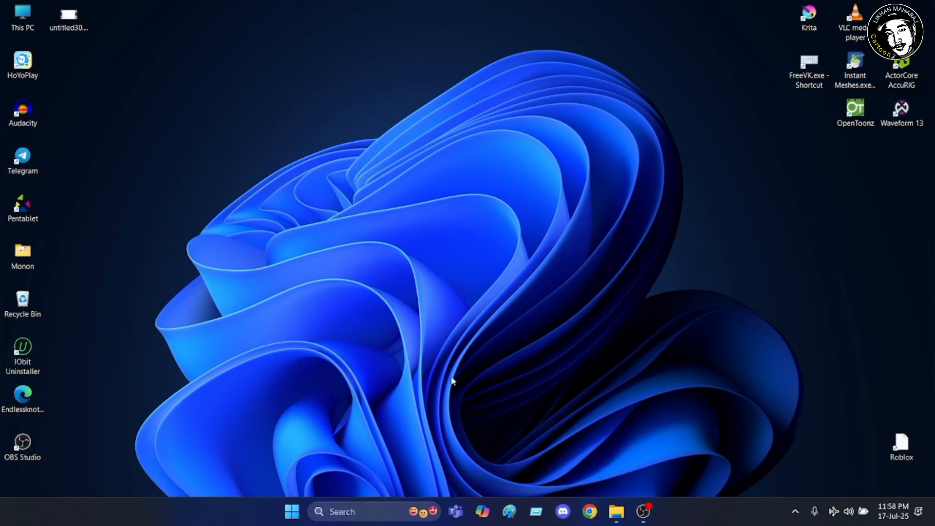
In Google Chrome, search Google for "0pentoonz" and open the About OpenToonz result
{"action": "left_click", "coordinate": [591, 511]}
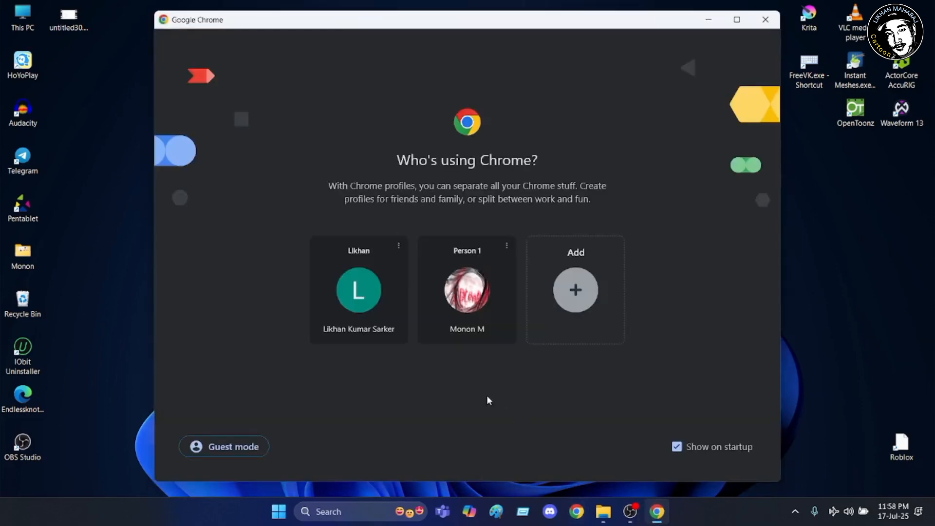
{"action": "left_click", "coordinate": [348, 315]}
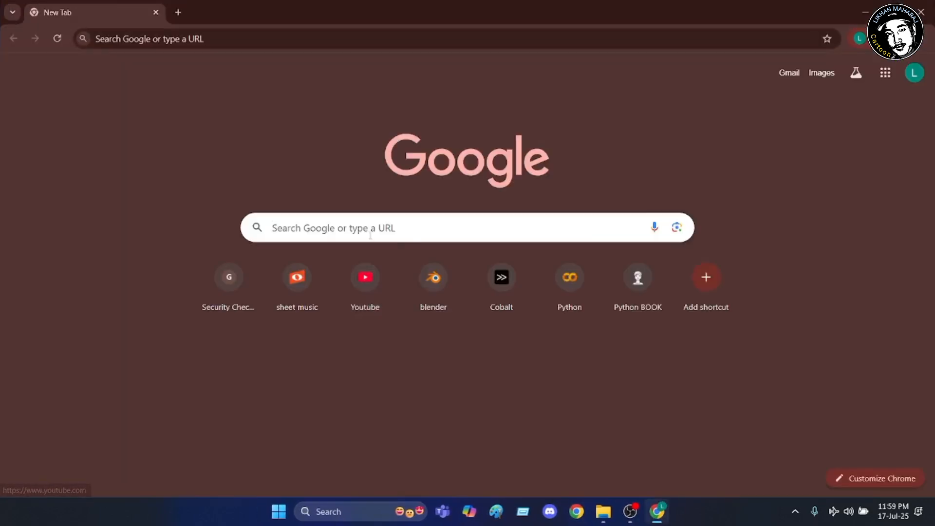
{"action": "left_click", "coordinate": [369, 235]}
{"action": "left_click", "coordinate": [320, 287]}
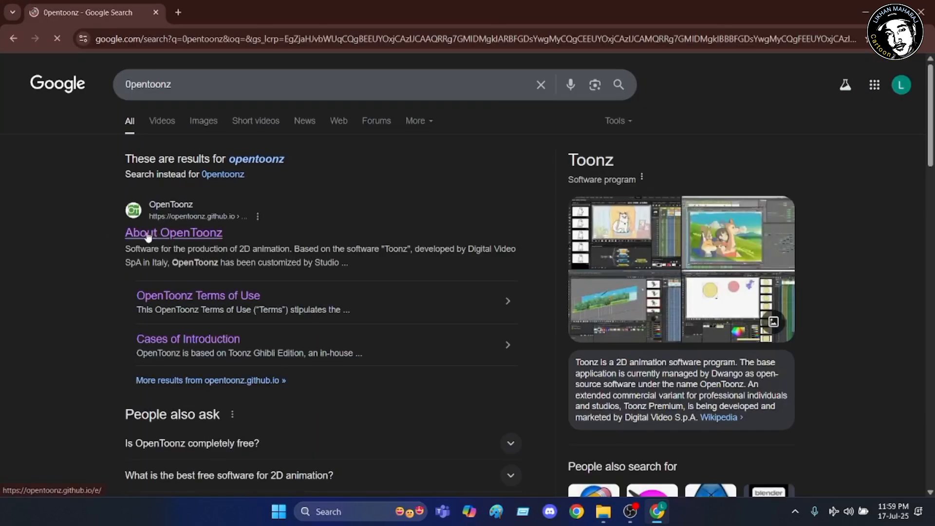
{"action": "left_click", "coordinate": [164, 233]}
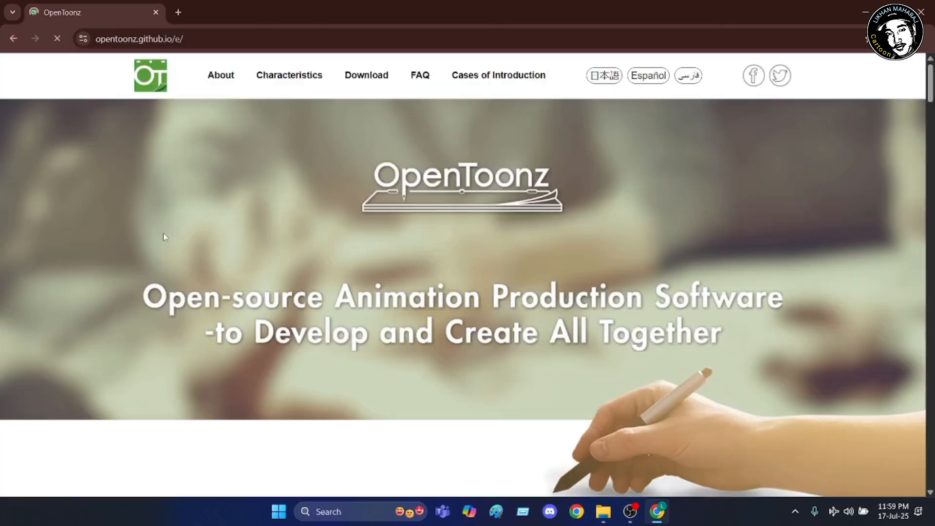
Find the download section of the OpenToonz homepage and open the OpenToonz download page
{"action": "scroll", "coordinate": [462, 202], "scroll_direction": "down", "scroll_amount": 3}
{"action": "scroll", "coordinate": [462, 203], "scroll_direction": "down", "scroll_amount": 15}
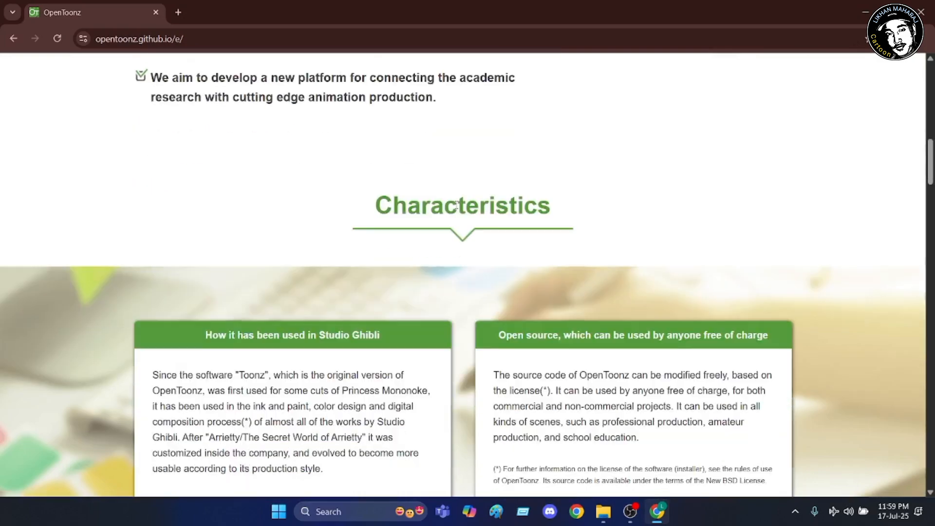
{"action": "scroll", "coordinate": [456, 204], "scroll_direction": "down", "scroll_amount": 15}
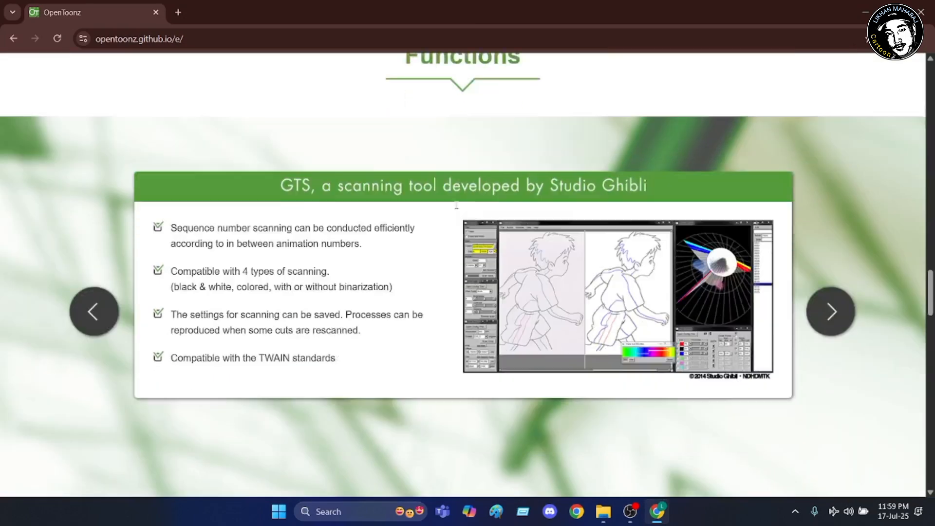
{"action": "scroll", "coordinate": [456, 205], "scroll_direction": "down", "scroll_amount": 3}
{"action": "scroll", "coordinate": [392, 154], "scroll_direction": "up", "scroll_amount": 2}
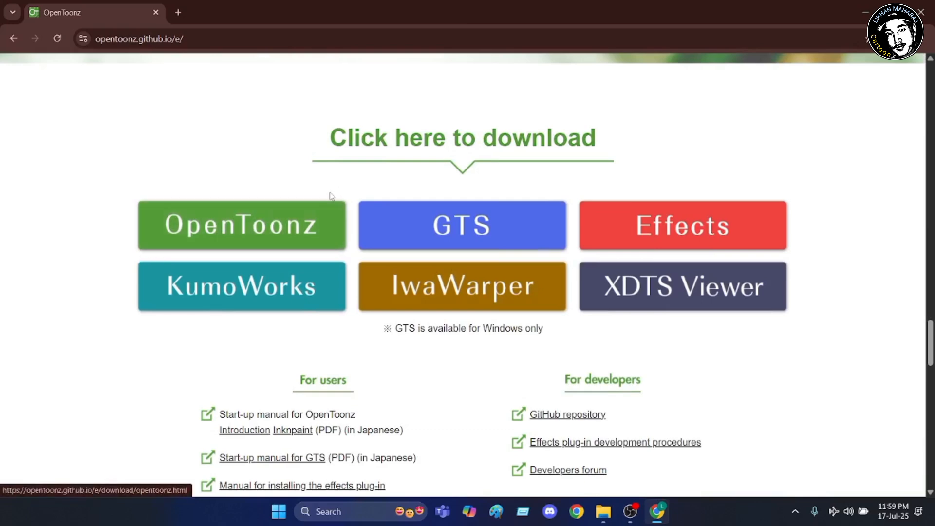
{"action": "scroll", "coordinate": [292, 195], "scroll_direction": "down", "scroll_amount": 3}
{"action": "scroll", "coordinate": [294, 181], "scroll_direction": "up", "scroll_amount": 5}
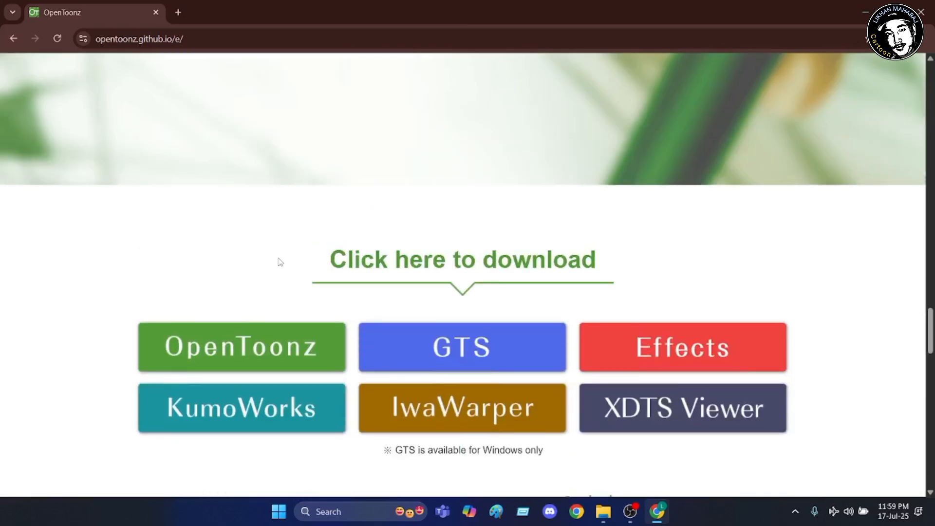
{"action": "scroll", "coordinate": [273, 244], "scroll_direction": "down", "scroll_amount": 2}
{"action": "left_click", "coordinate": [255, 225]}
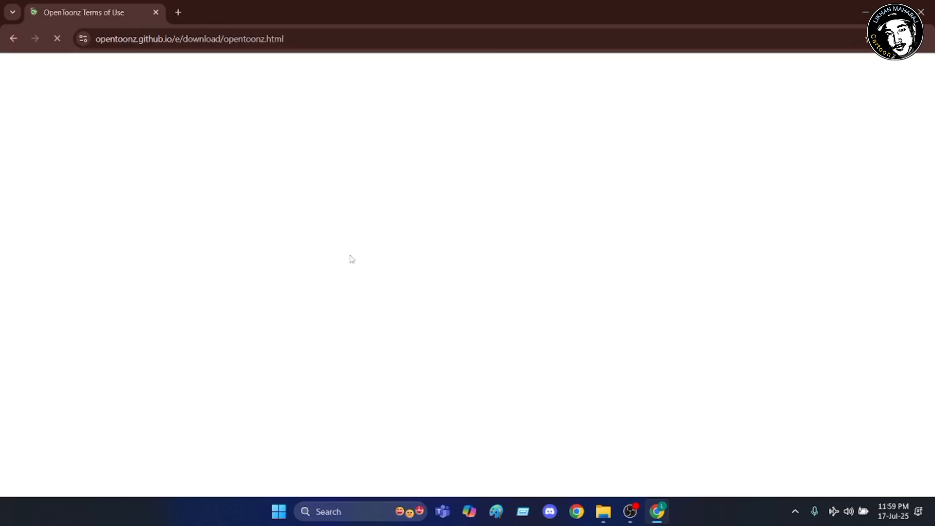
Examine the v1.7.1 and Nightly Build download options for Windows and macOS below the terms of use
{"action": "scroll", "coordinate": [438, 226], "scroll_direction": "down", "scroll_amount": 9}
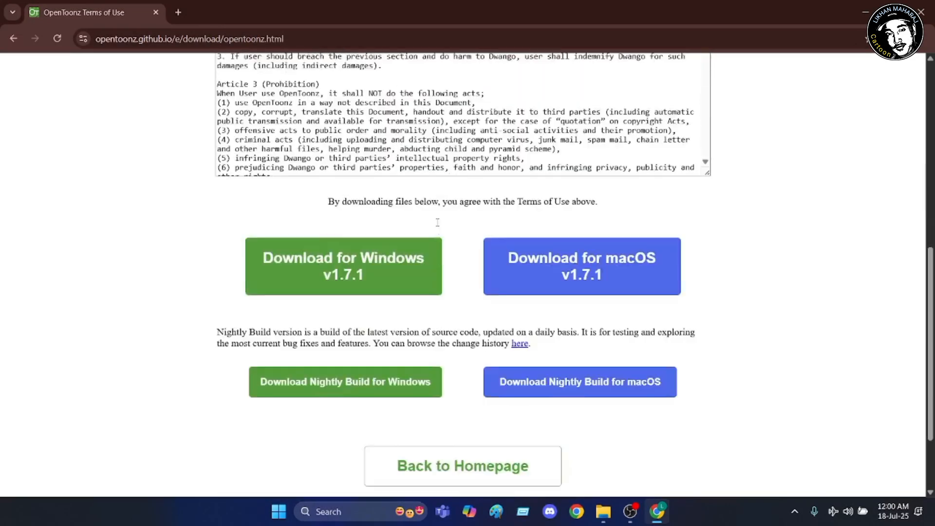
{"action": "scroll", "coordinate": [461, 184], "scroll_direction": "up", "scroll_amount": 2}
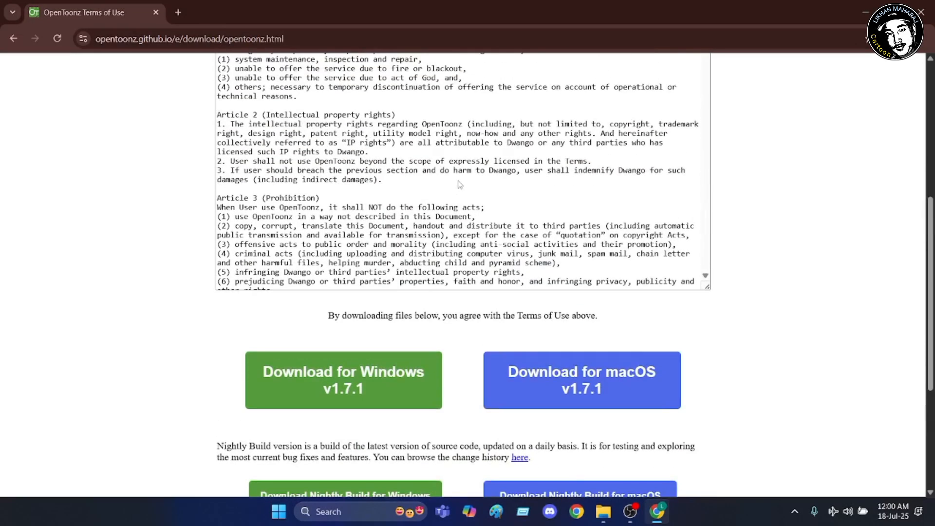
{"action": "scroll", "coordinate": [438, 205], "scroll_direction": "down", "scroll_amount": 2}
{"action": "left_click", "coordinate": [321, 262]}
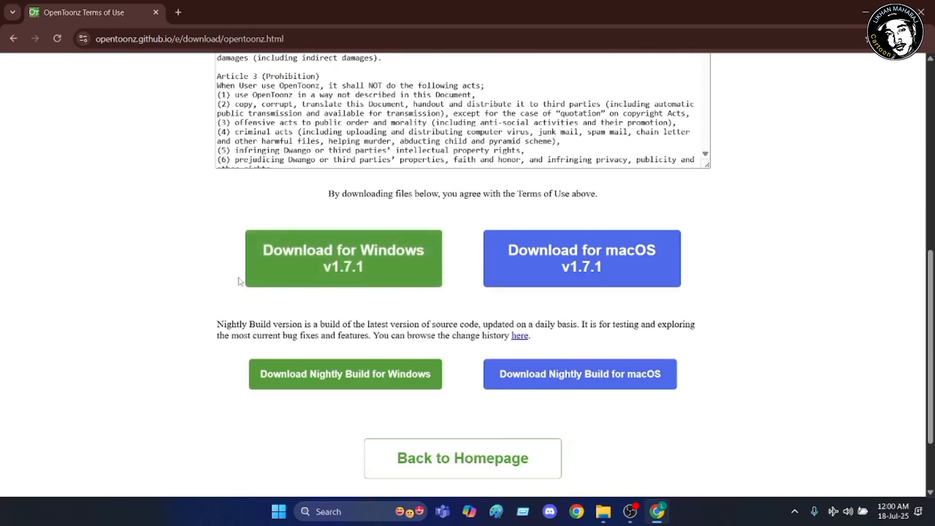
{"action": "left_click", "coordinate": [358, 276]}
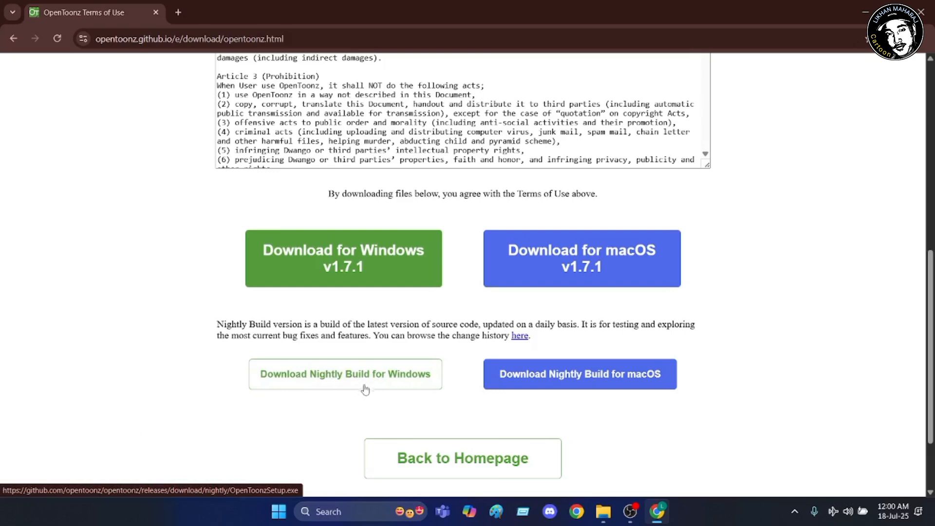
{"action": "scroll", "coordinate": [313, 319], "scroll_direction": "up", "scroll_amount": 3}
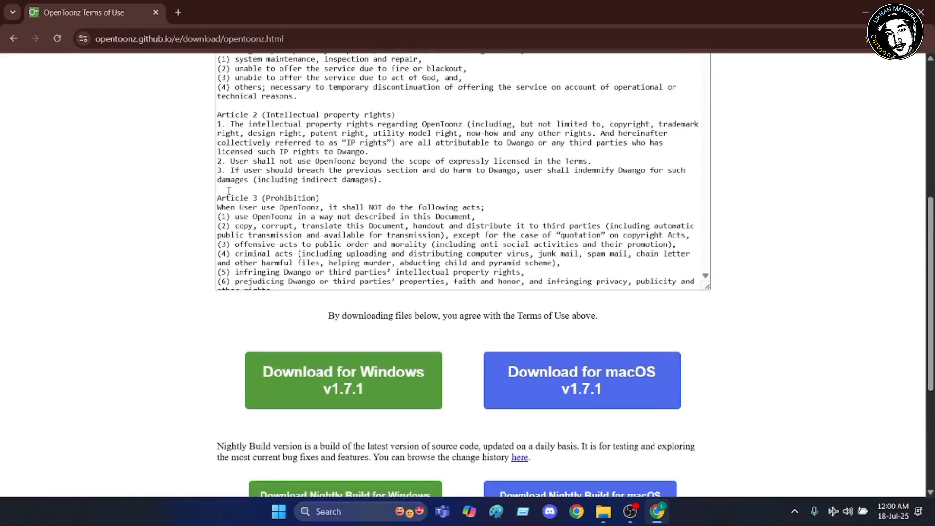
{"action": "scroll", "coordinate": [229, 191], "scroll_direction": "down", "scroll_amount": 1}
{"action": "scroll", "coordinate": [285, 311], "scroll_direction": "down", "scroll_amount": 3}
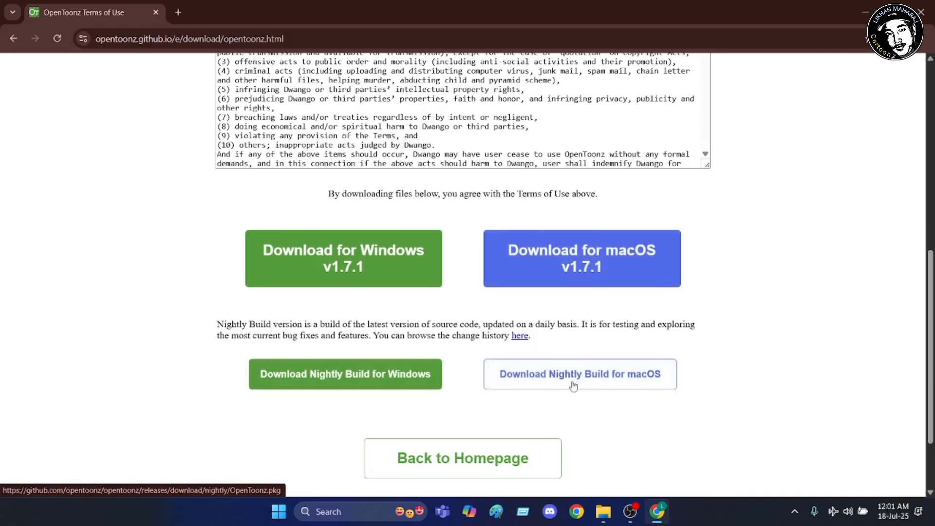
{"action": "scroll", "coordinate": [198, 112], "scroll_direction": "up", "scroll_amount": 8}
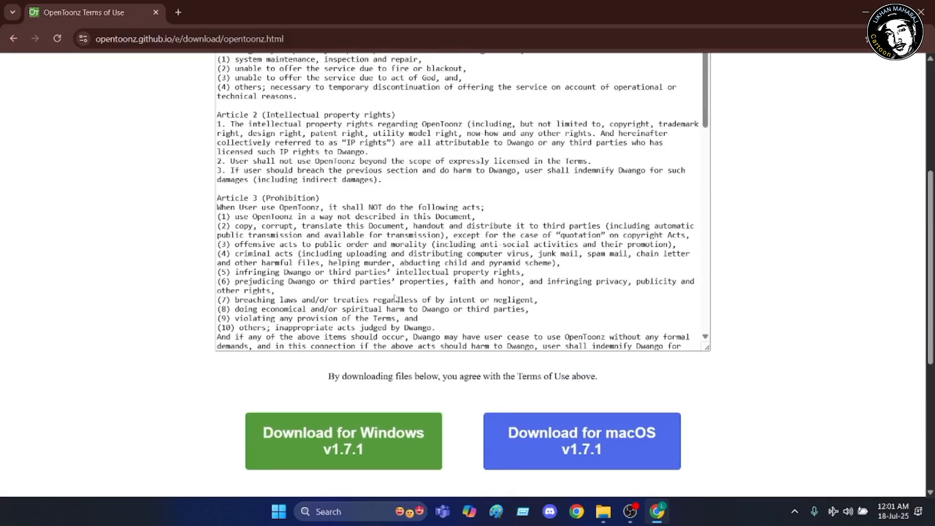
Return to the Google results and replace the query with a search for "rhubarb lip sync"
{"action": "left_click", "coordinate": [13, 41]}
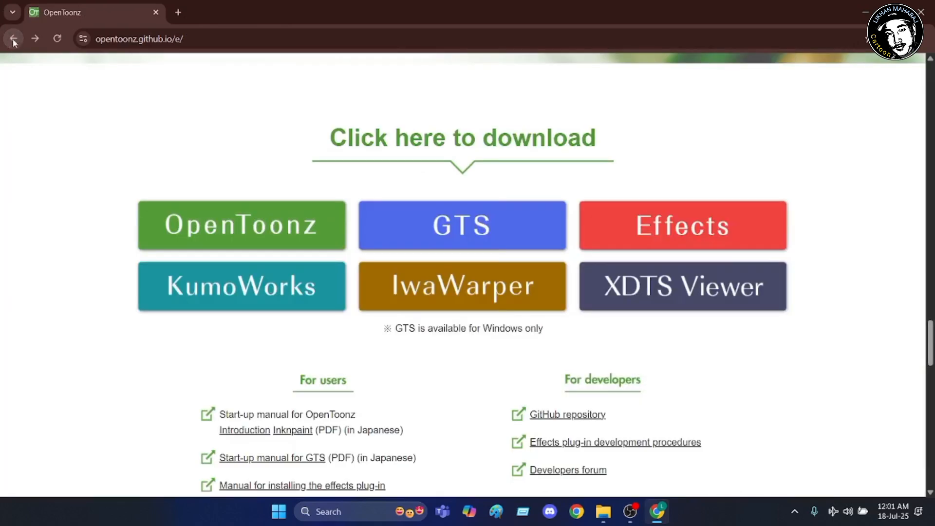
{"action": "left_click", "coordinate": [13, 39]}
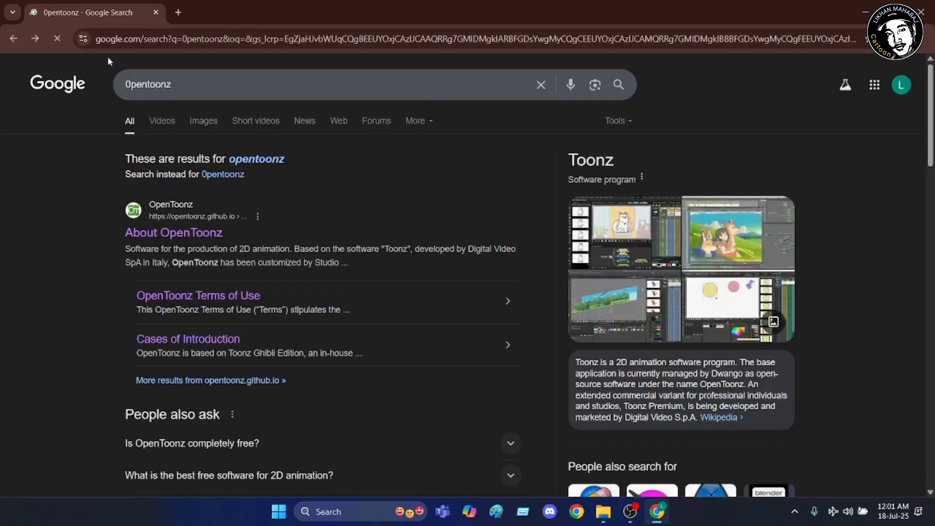
{"action": "left_click", "coordinate": [209, 92]}
{"action": "key", "text": "BackSpace"}
{"action": "key", "text": "BackSpace"}
{"action": "key", "text": "BackSpace"}
{"action": "key", "text": "BackSpace"}
{"action": "key", "text": "BackSpace"}
{"action": "key", "text": "BackSpace"}
{"action": "key", "text": "BackSpace"}
{"action": "key", "text": "BackSpace"}
{"action": "key", "text": "BackSpace"}
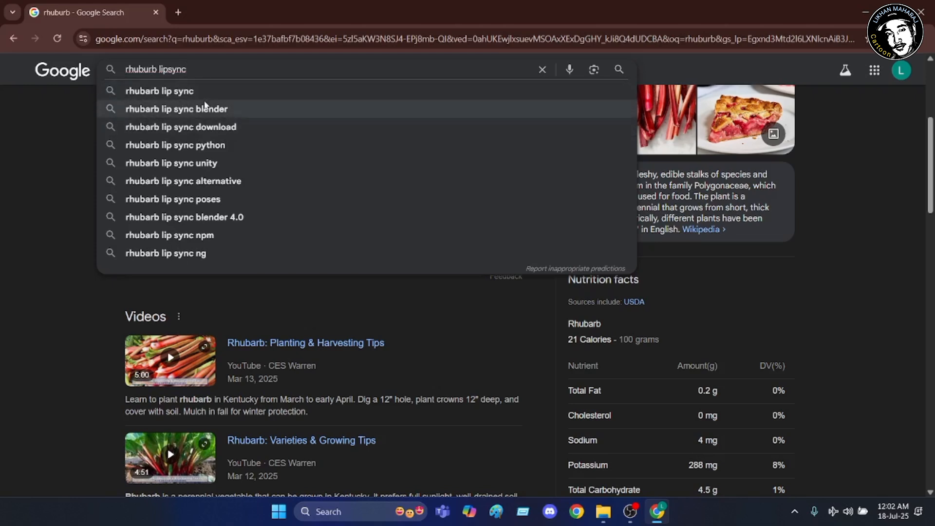
{"action": "left_click", "coordinate": [155, 92]}
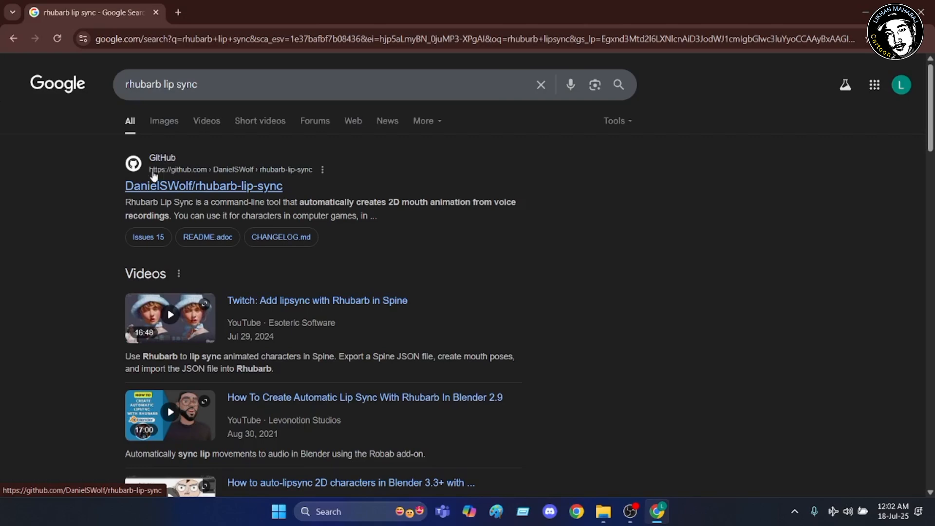
Look through the search results and open the rhubarb-lip-sync GitHub repository
{"action": "scroll", "coordinate": [210, 185], "scroll_direction": "down", "scroll_amount": 8}
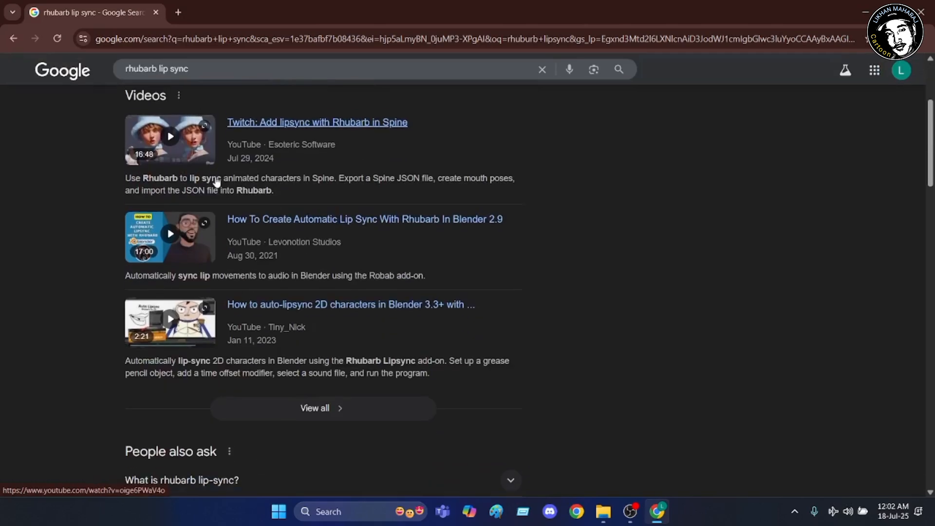
{"action": "scroll", "coordinate": [217, 182], "scroll_direction": "down", "scroll_amount": 5}
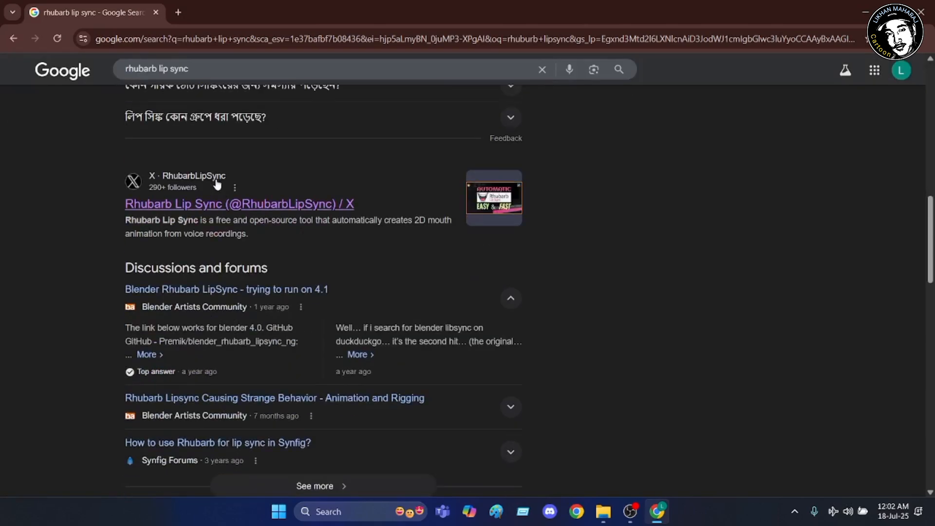
{"action": "scroll", "coordinate": [149, 197], "scroll_direction": "up", "scroll_amount": 12}
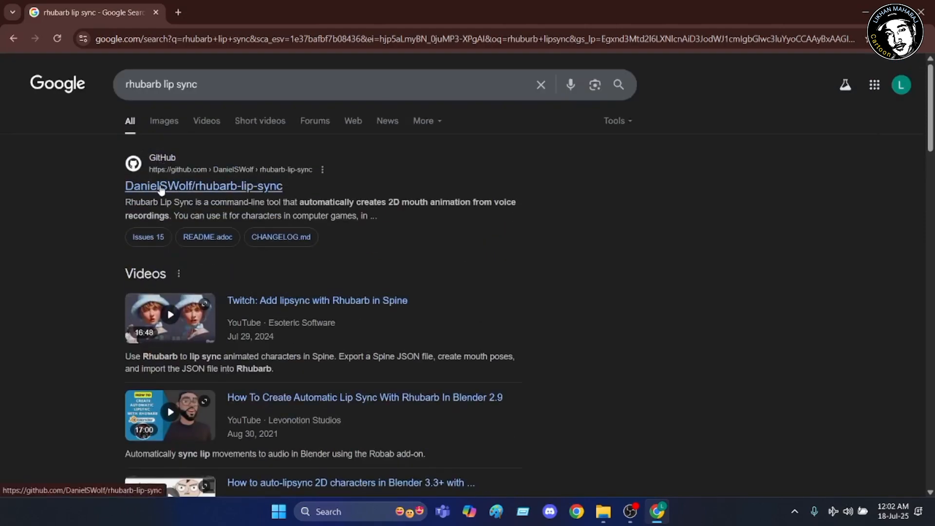
{"action": "left_click", "coordinate": [161, 189]}
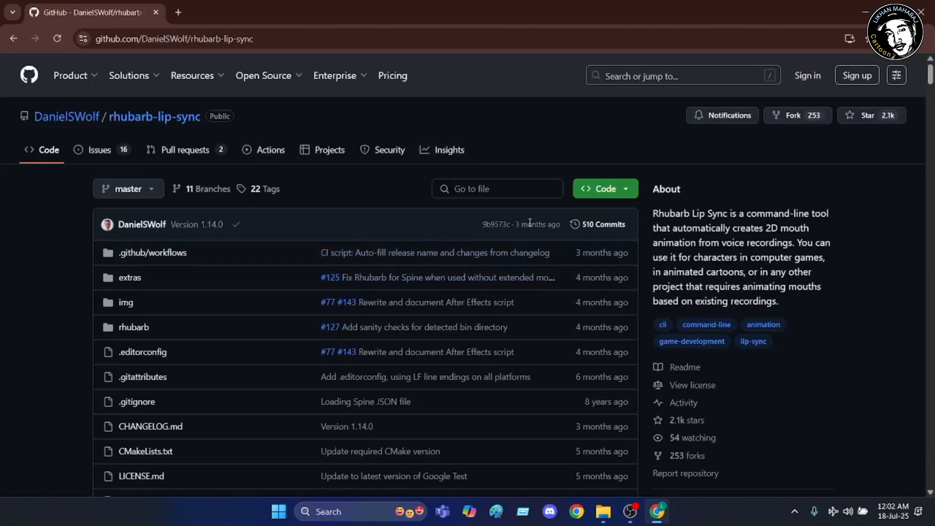
Open the repository's latest release, Version 1.14.0, and view its downloadable assets for each operating system
{"action": "scroll", "coordinate": [444, 236], "scroll_direction": "down", "scroll_amount": 2}
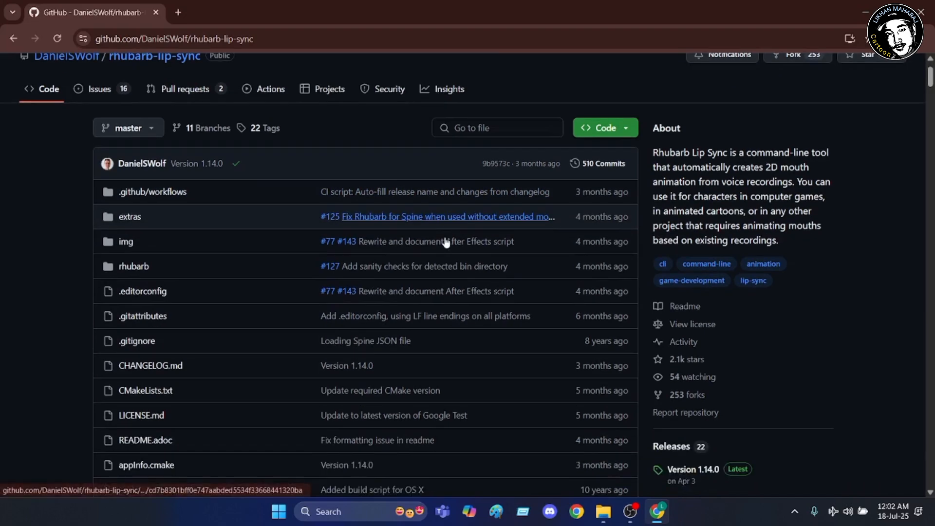
{"action": "scroll", "coordinate": [383, 195], "scroll_direction": "down", "scroll_amount": 4}
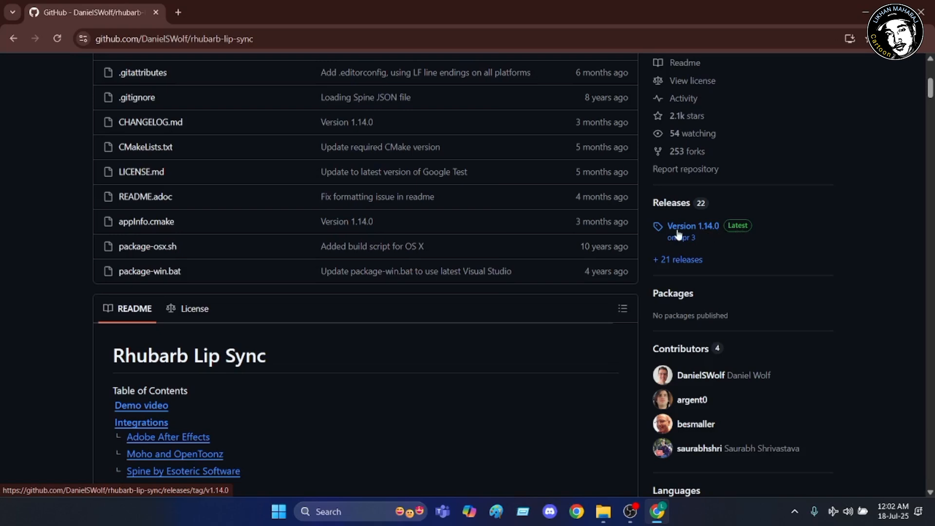
{"action": "left_click", "coordinate": [708, 241]}
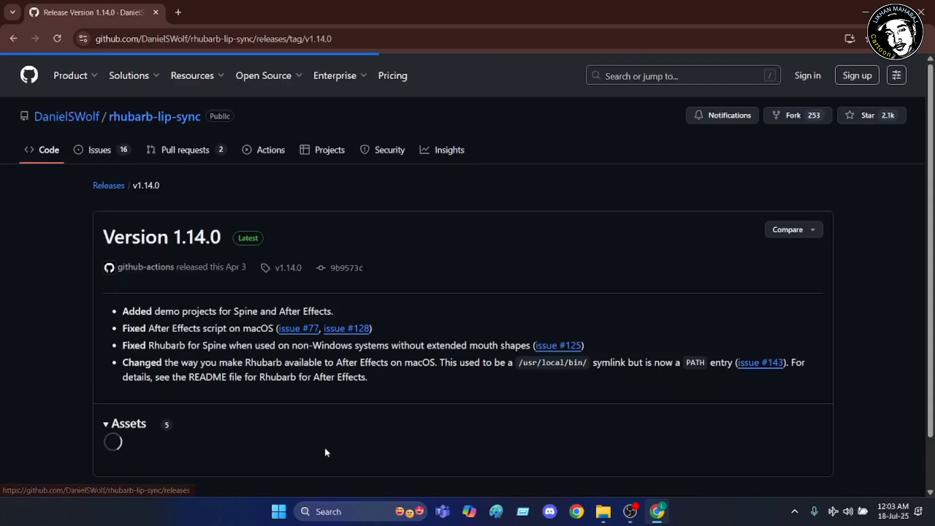
{"action": "scroll", "coordinate": [471, 221], "scroll_direction": "down", "scroll_amount": 1}
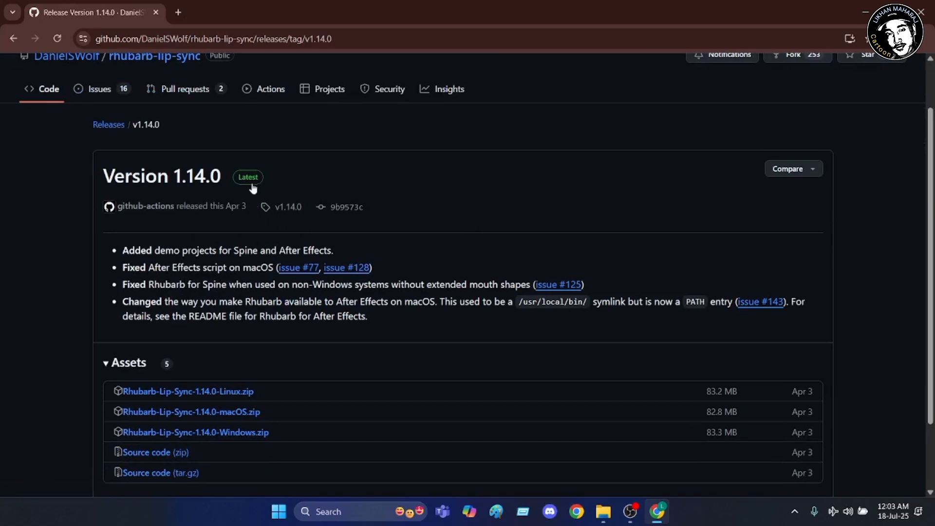
{"action": "scroll", "coordinate": [239, 188], "scroll_direction": "down", "scroll_amount": 2}
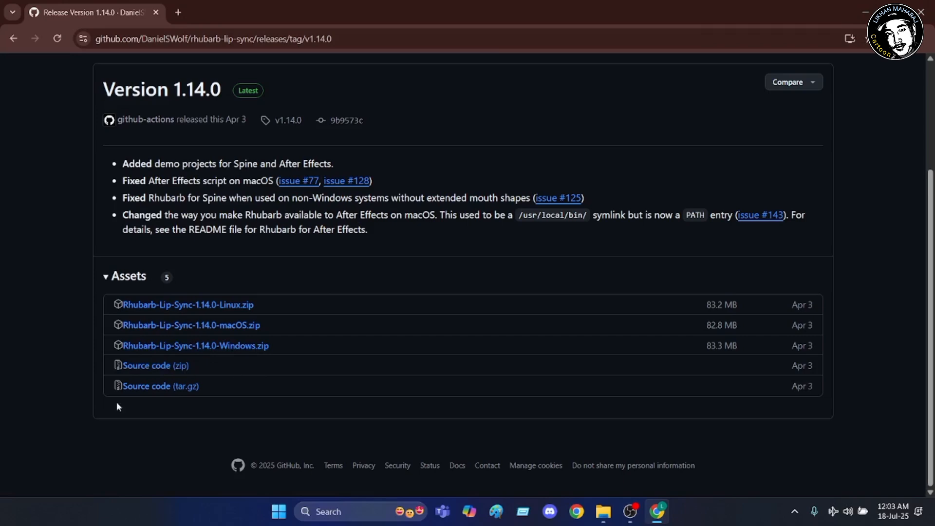
Leave the release page, go back to the start page and close the browser
{"action": "left_click", "coordinate": [4, 44]}
{"action": "left_click", "coordinate": [15, 43]}
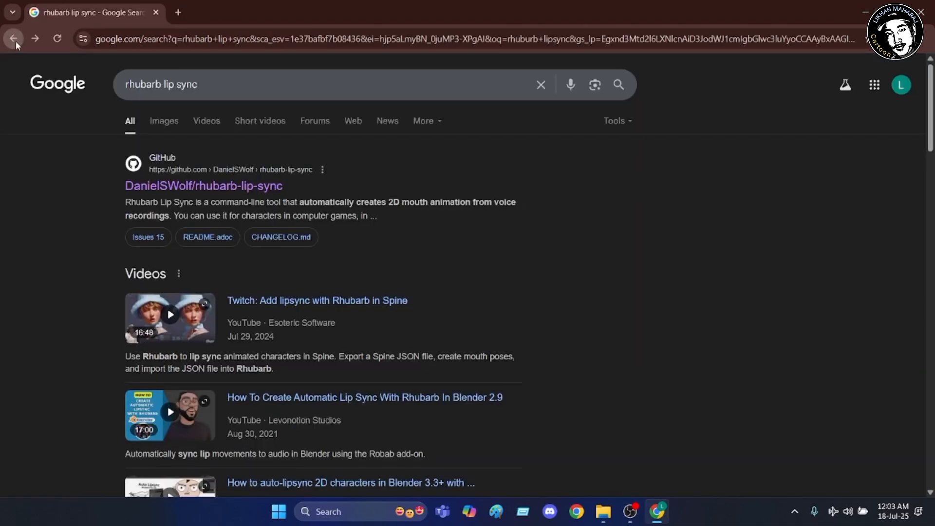
{"action": "left_click", "coordinate": [15, 44]}
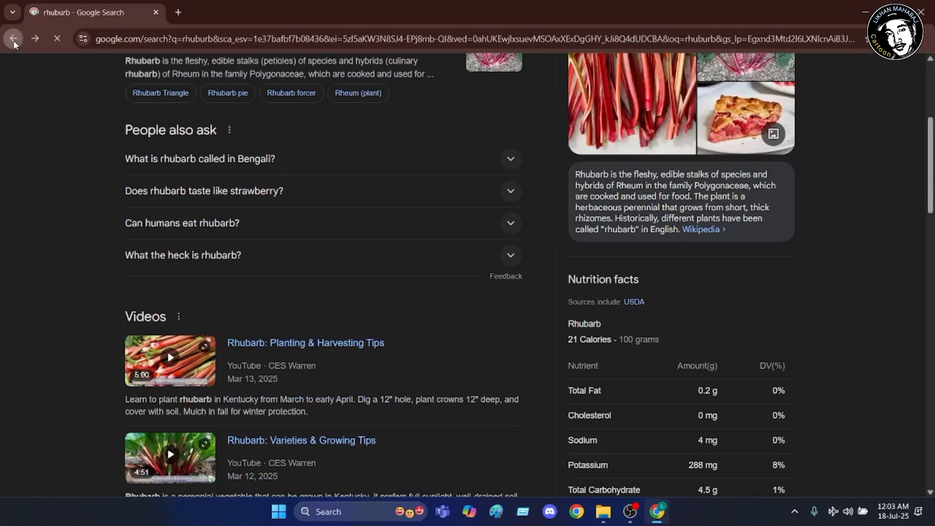
{"action": "left_click", "coordinate": [14, 44]}
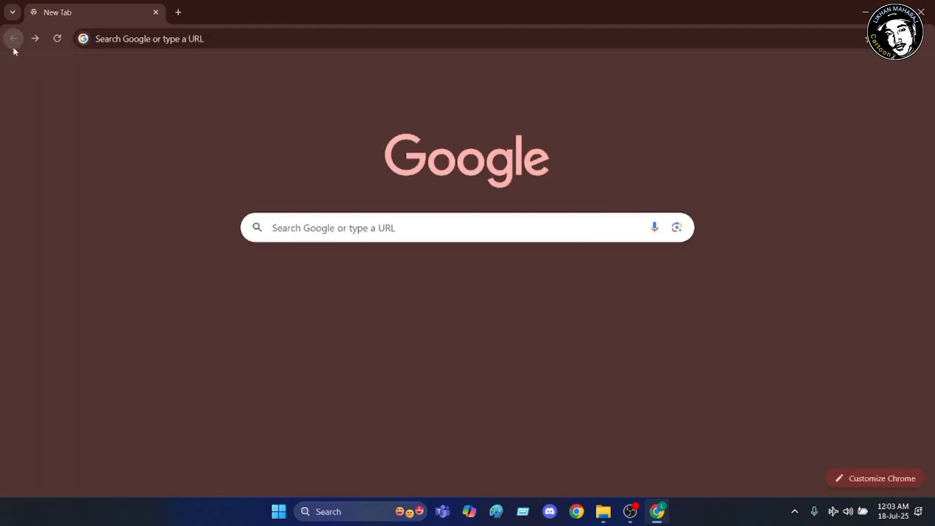
{"action": "left_click", "coordinate": [931, 6]}
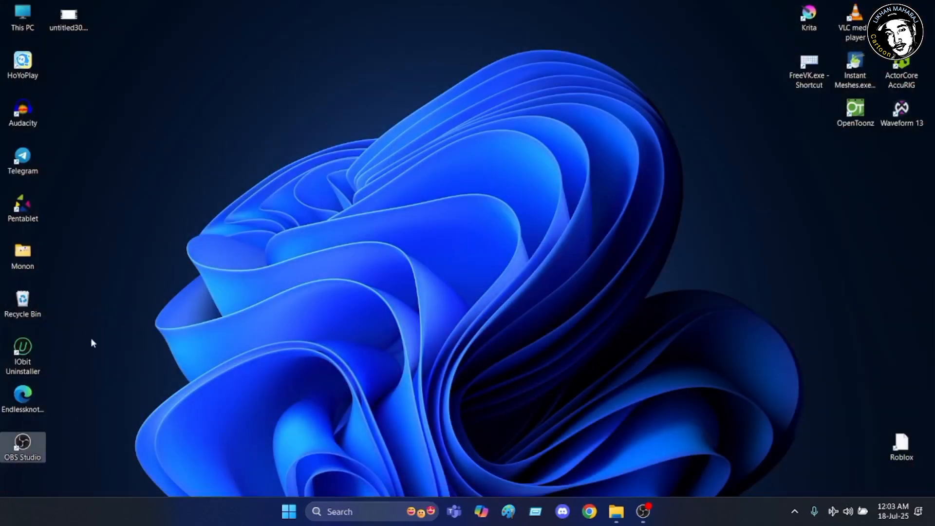
Open the Windows (C:) drive in File Explorer
{"action": "double_click", "coordinate": [23, 22]}
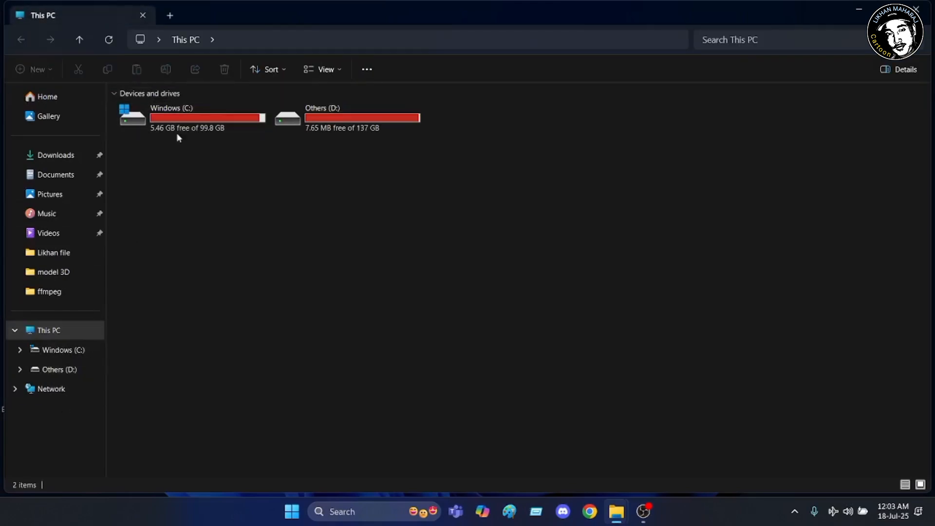
{"action": "left_click", "coordinate": [59, 351]}
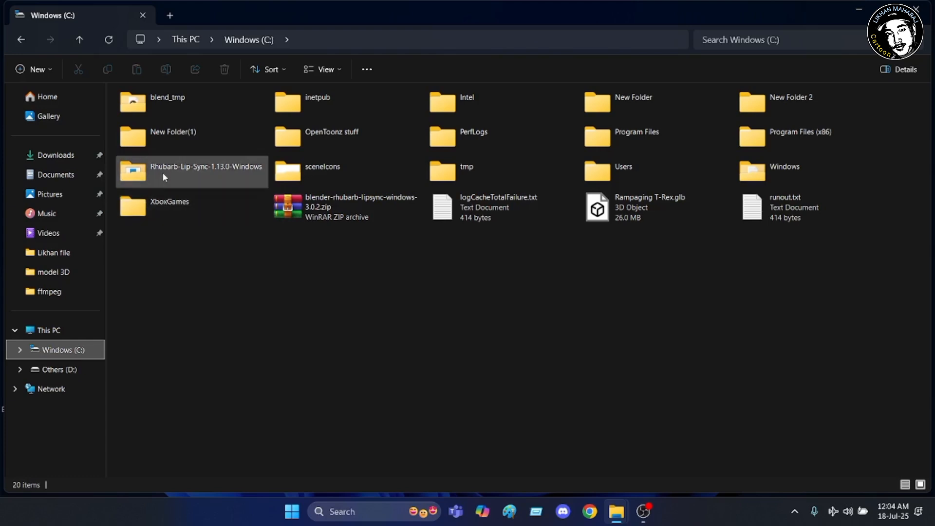
Examine the contents of the Rhubarb-Lip-Sync-1.13.0-Windows folder on the C: drive, including rhubarb.exe, and return to This PC
{"action": "mouse_move", "coordinate": [163, 175]}
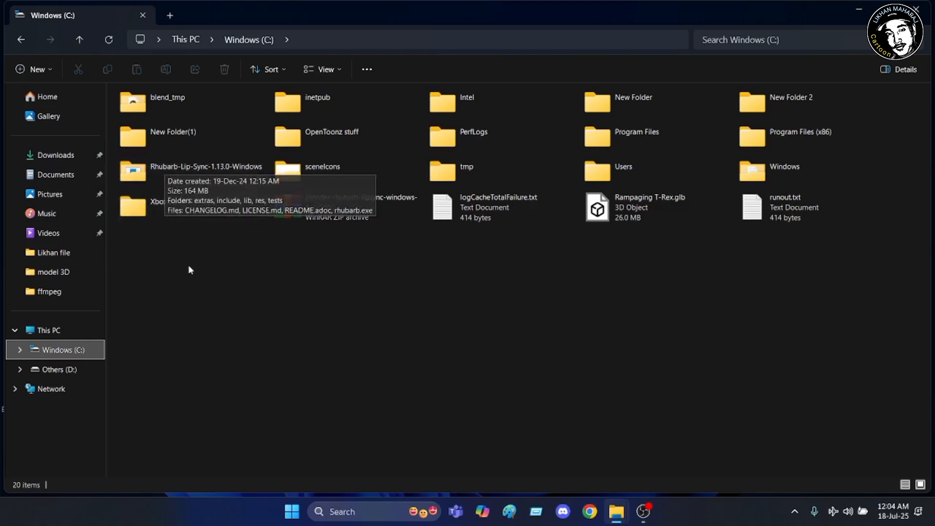
{"action": "mouse_move", "coordinate": [127, 172]}
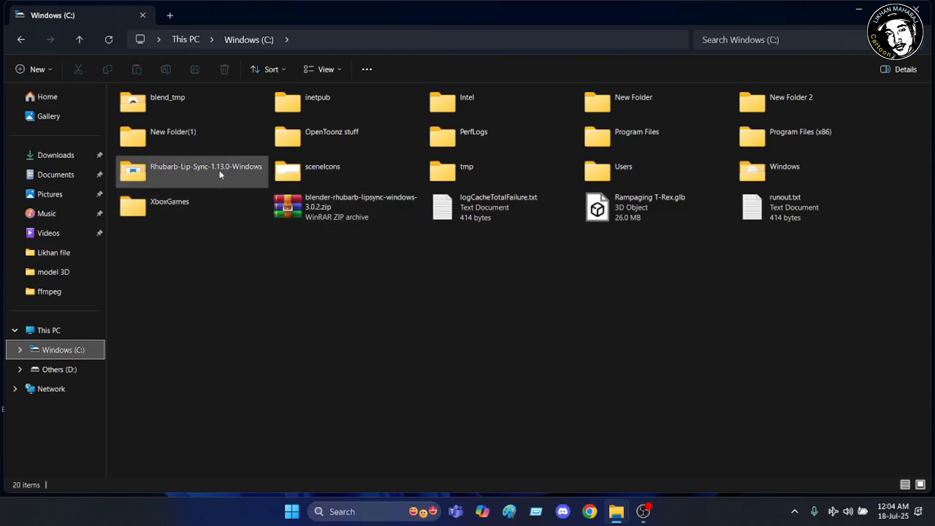
{"action": "mouse_move", "coordinate": [226, 175]}
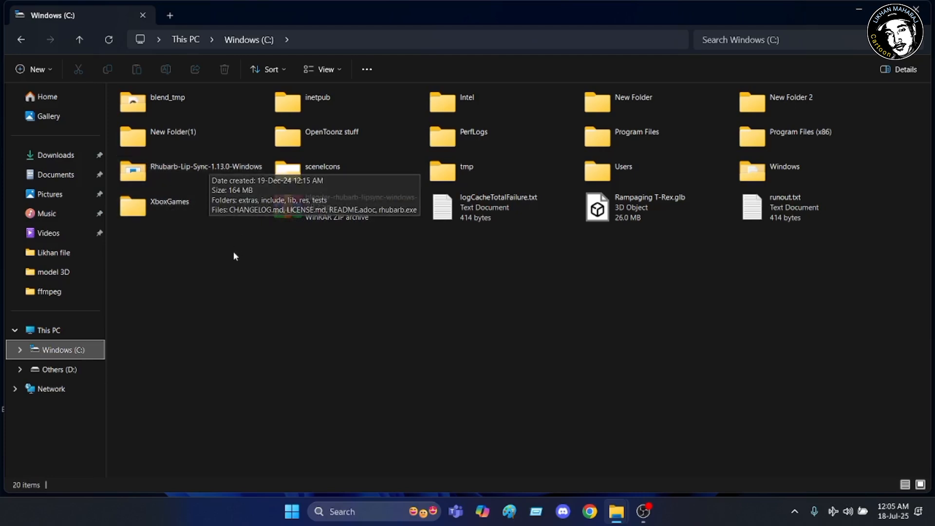
{"action": "double_click", "coordinate": [168, 170]}
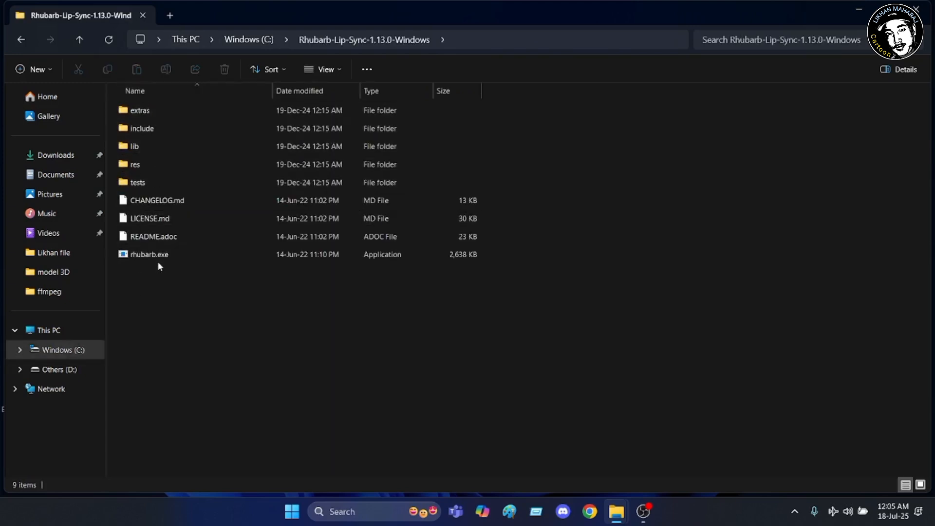
{"action": "left_click", "coordinate": [22, 41]}
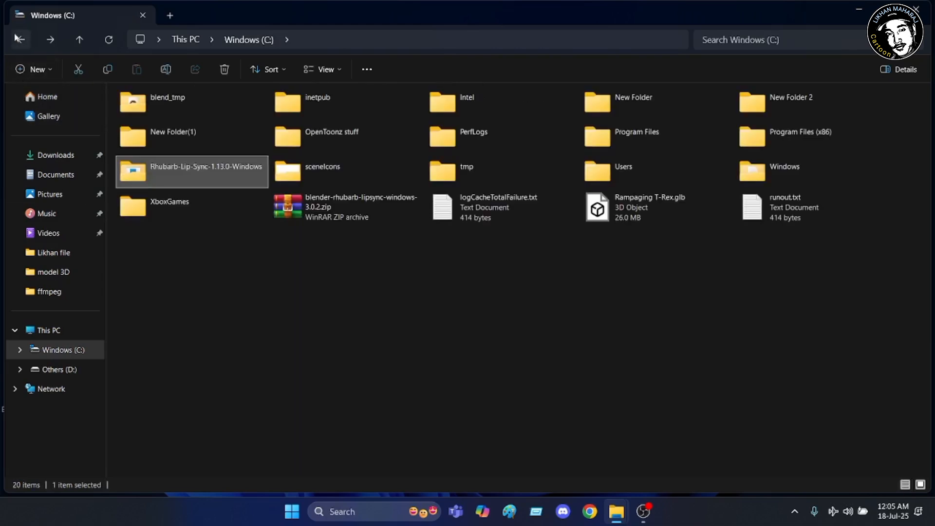
{"action": "left_click", "coordinate": [19, 39]}
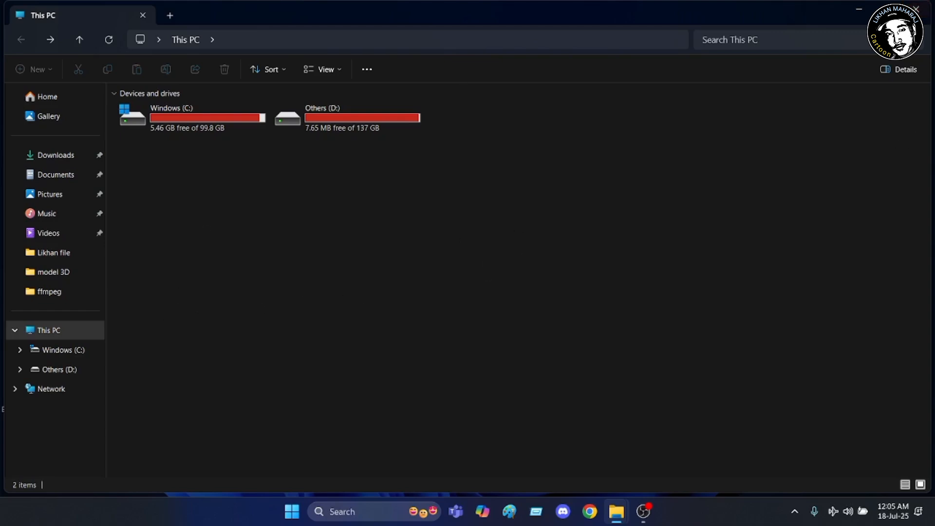
Go to the desktop, launch OpenToonz and dismiss its startup dialog
{"action": "key", "text": "super+d"}
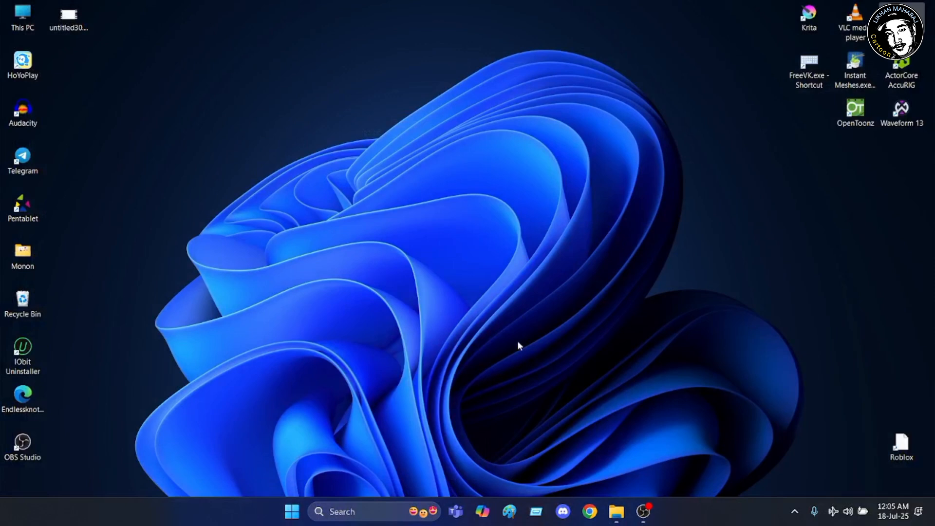
{"action": "double_click", "coordinate": [855, 109]}
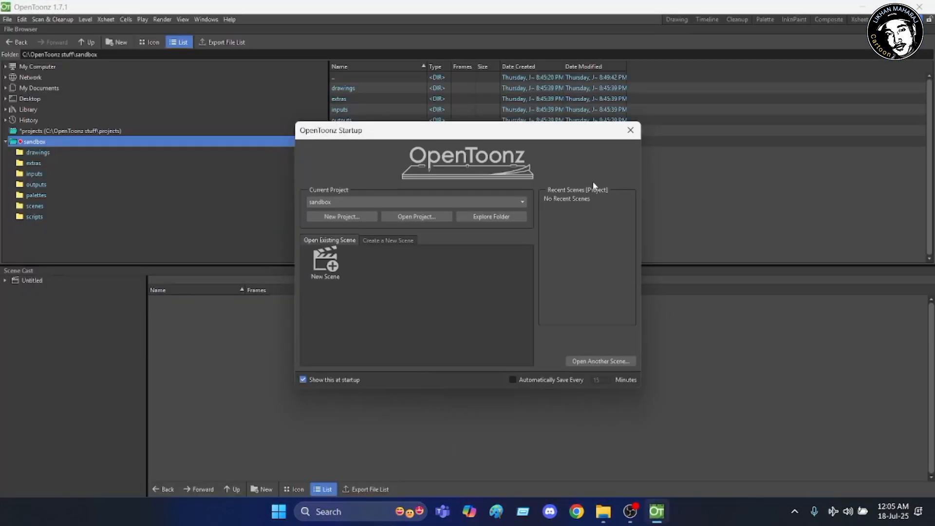
{"action": "left_click", "coordinate": [633, 130]}
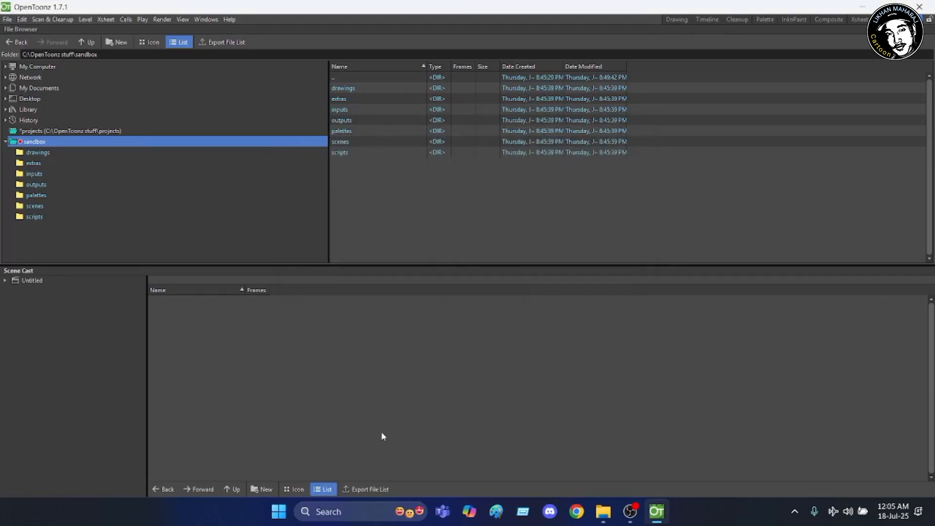
Look through the Drawing, Timeline, Cleanup, Palette, InknPaint, Composite, Xsheet and render task workspaces, and return to Drawing
{"action": "left_click", "coordinate": [672, 20]}
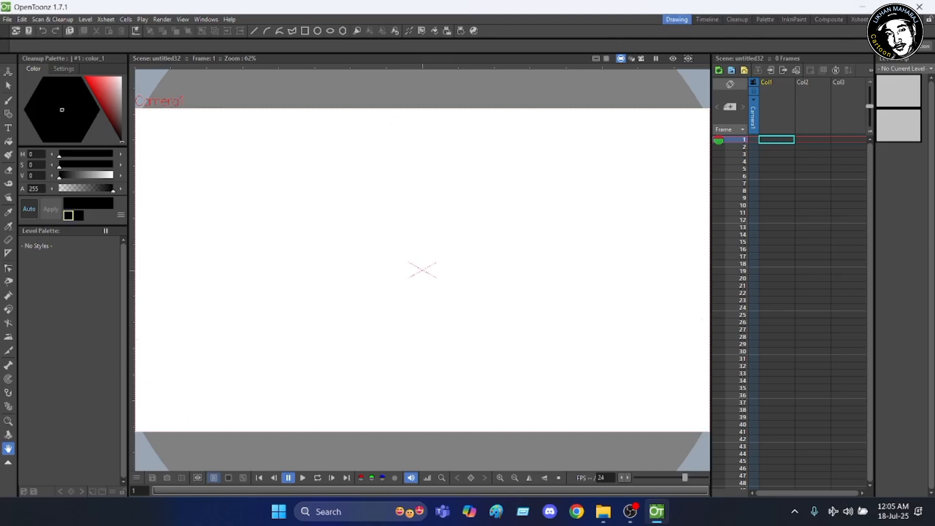
{"action": "left_click", "coordinate": [706, 19]}
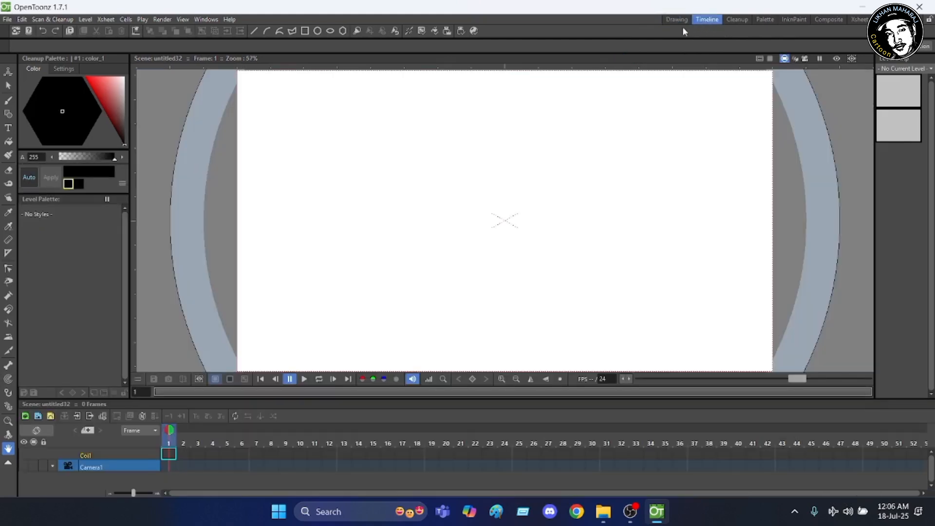
{"action": "left_click", "coordinate": [734, 20]}
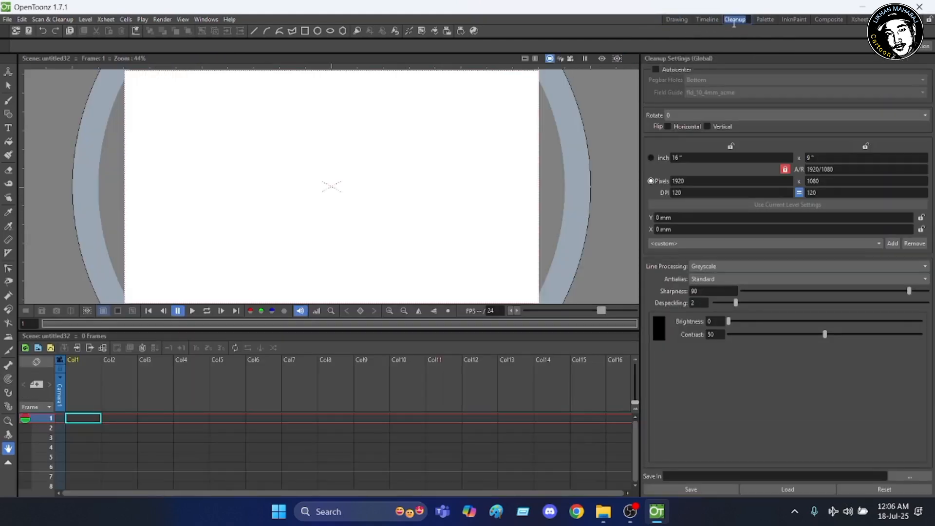
{"action": "left_click", "coordinate": [769, 20]}
{"action": "left_click", "coordinate": [796, 20]}
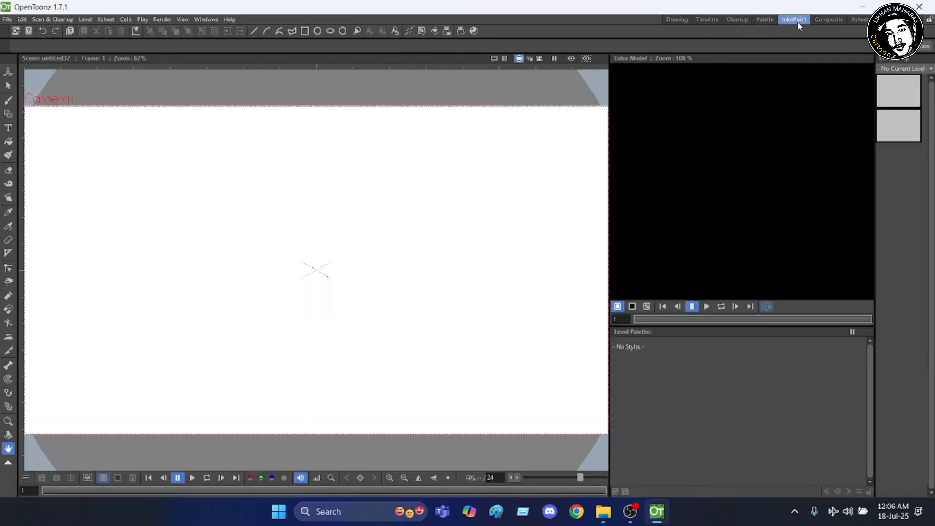
{"action": "left_click", "coordinate": [823, 20]}
{"action": "left_click", "coordinate": [860, 20]}
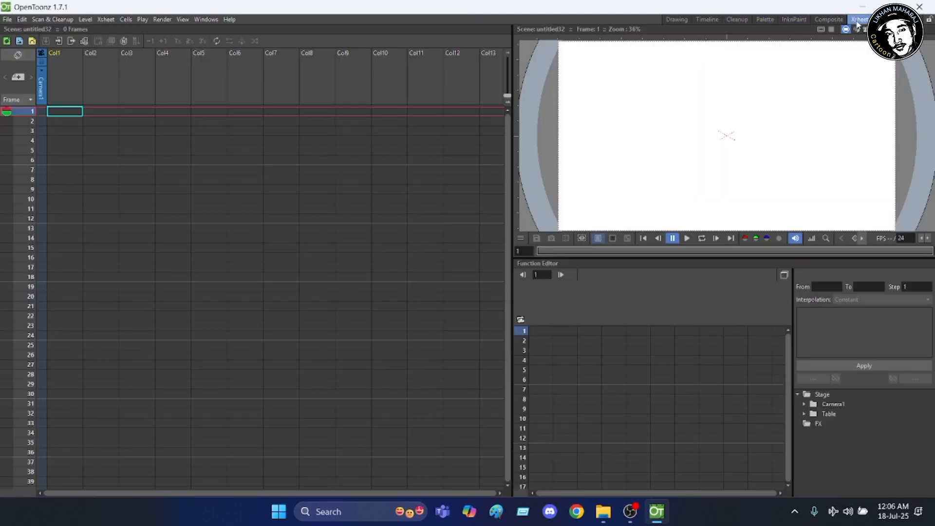
{"action": "left_click", "coordinate": [884, 19]}
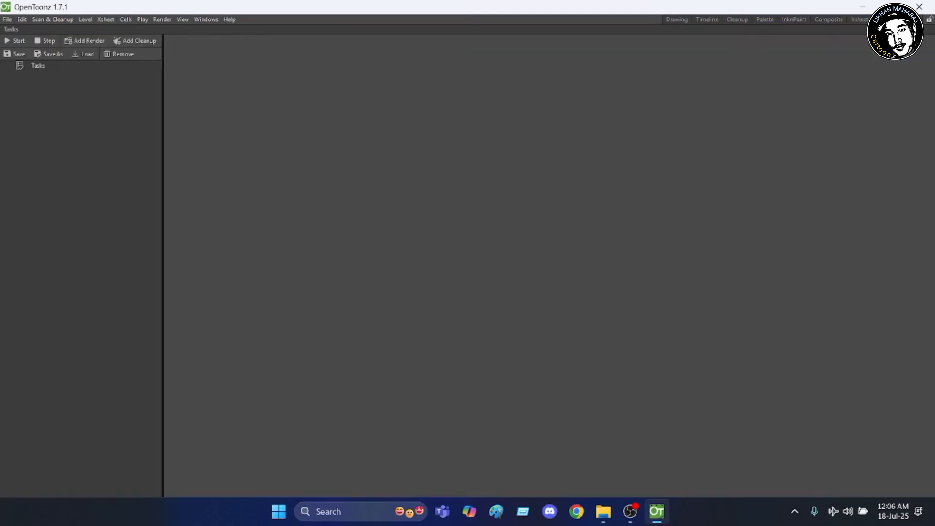
{"action": "left_click", "coordinate": [671, 19]}
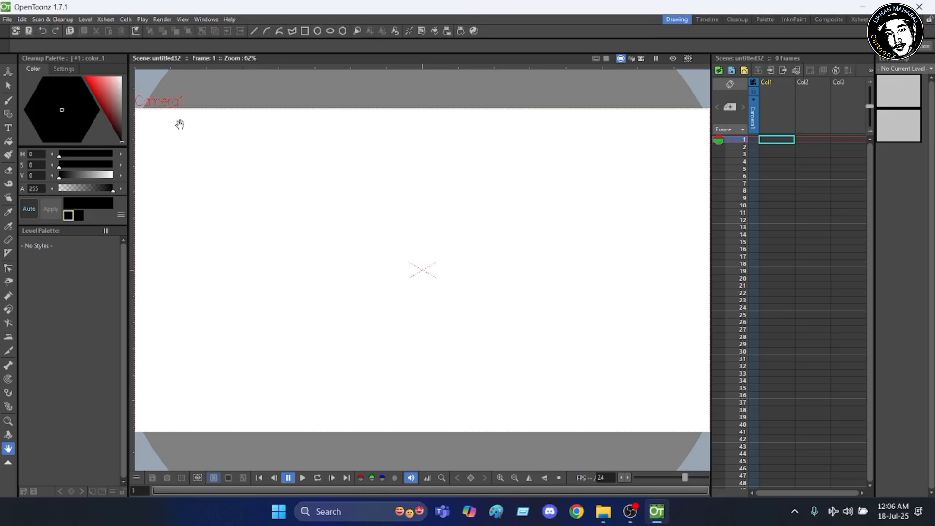
{"action": "scroll", "coordinate": [336, 161], "scroll_direction": "down", "scroll_amount": 1}
{"action": "scroll", "coordinate": [336, 161], "scroll_direction": "down", "scroll_amount": 1}
{"action": "scroll", "coordinate": [347, 131], "scroll_direction": "down", "scroll_amount": 1}
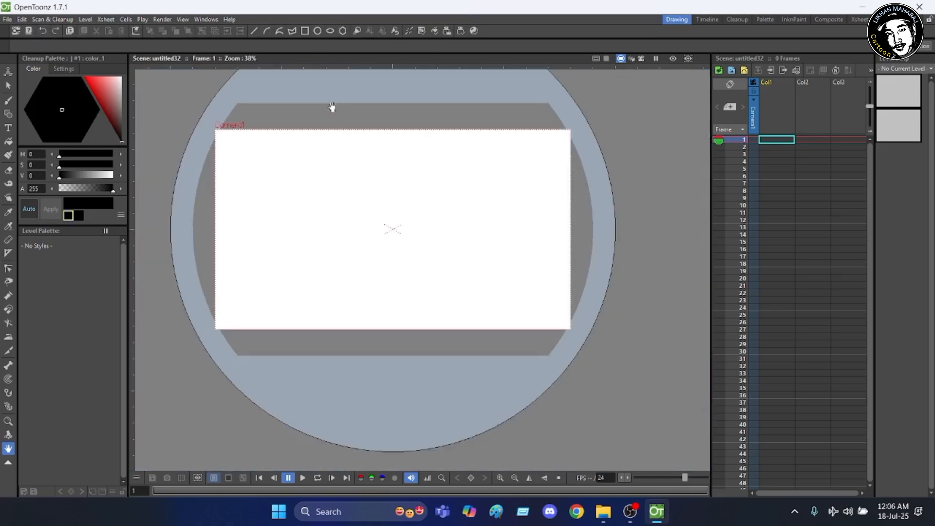
{"action": "scroll", "coordinate": [318, 109], "scroll_direction": "up", "scroll_amount": 2}
{"action": "scroll", "coordinate": [318, 110], "scroll_direction": "down", "scroll_amount": 3}
{"action": "scroll", "coordinate": [295, 104], "scroll_direction": "up", "scroll_amount": 2}
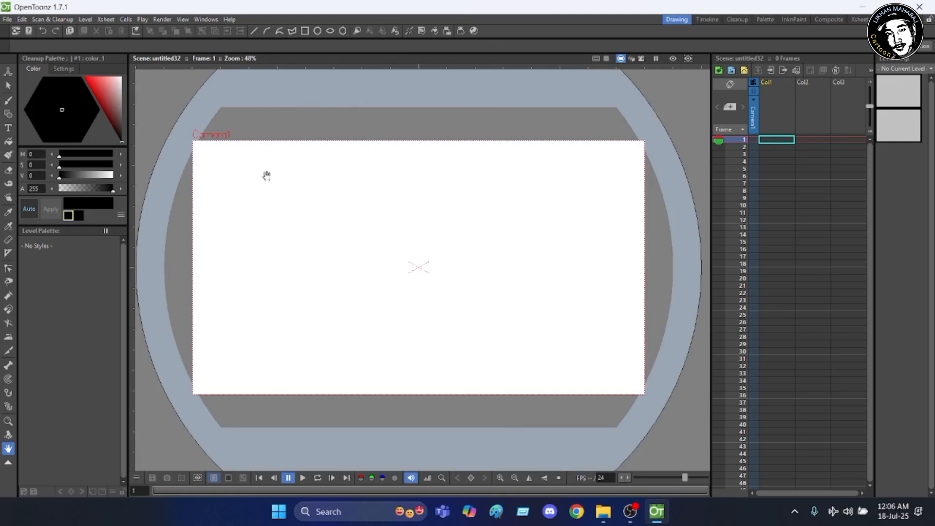
{"action": "scroll", "coordinate": [475, 208], "scroll_direction": "down", "scroll_amount": 1}
{"action": "scroll", "coordinate": [474, 202], "scroll_direction": "up", "scroll_amount": 2}
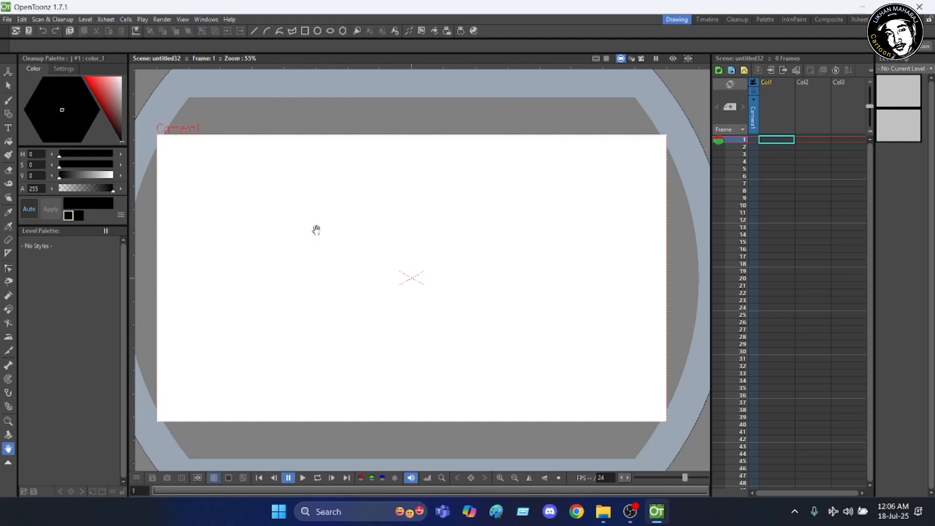
Open the Auto Lip-Sync preferences to check the Rhubarb path and timeout settings
{"action": "left_click", "coordinate": [8, 20]}
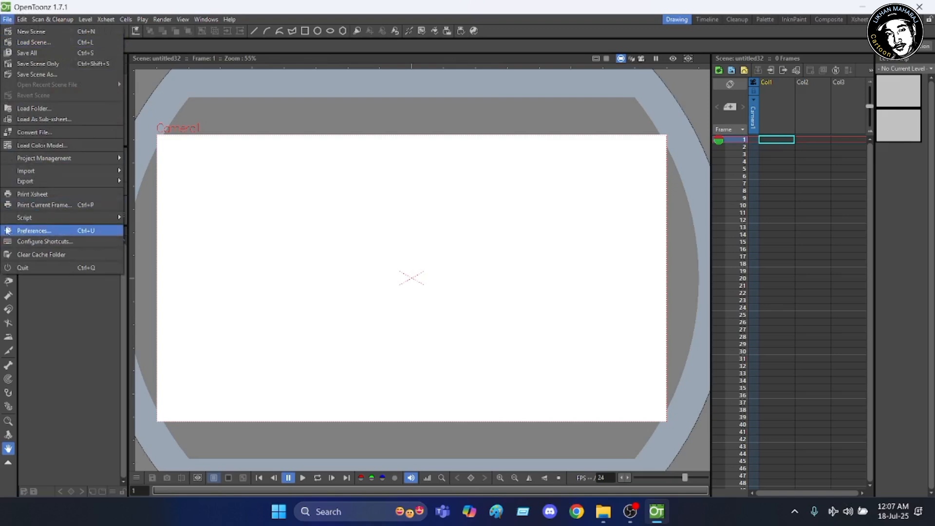
{"action": "left_click", "coordinate": [63, 235]}
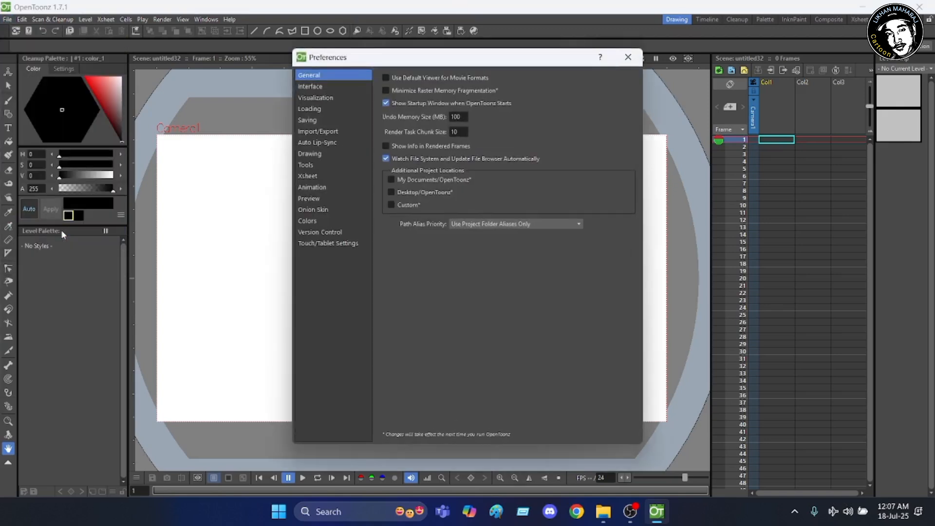
{"action": "left_click", "coordinate": [318, 142]}
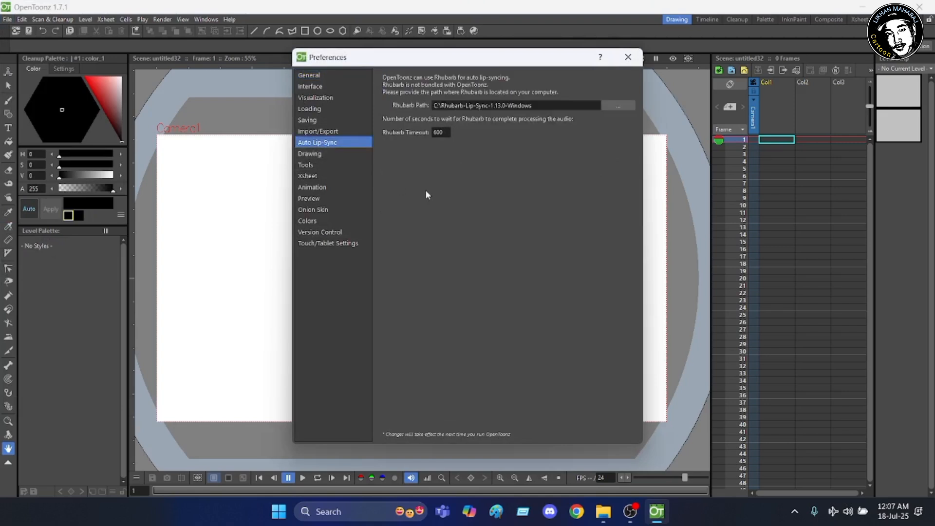
Browse the C: drive folders for the Rhubarb path, and close the folder chooser and the preferences without choosing a folder
{"action": "left_click", "coordinate": [615, 105]}
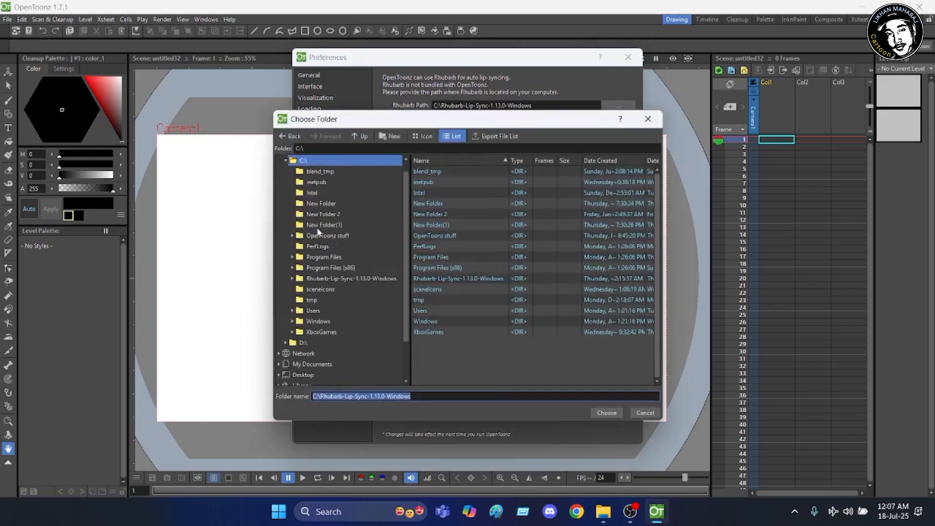
{"action": "scroll", "coordinate": [324, 205], "scroll_direction": "down", "scroll_amount": 2}
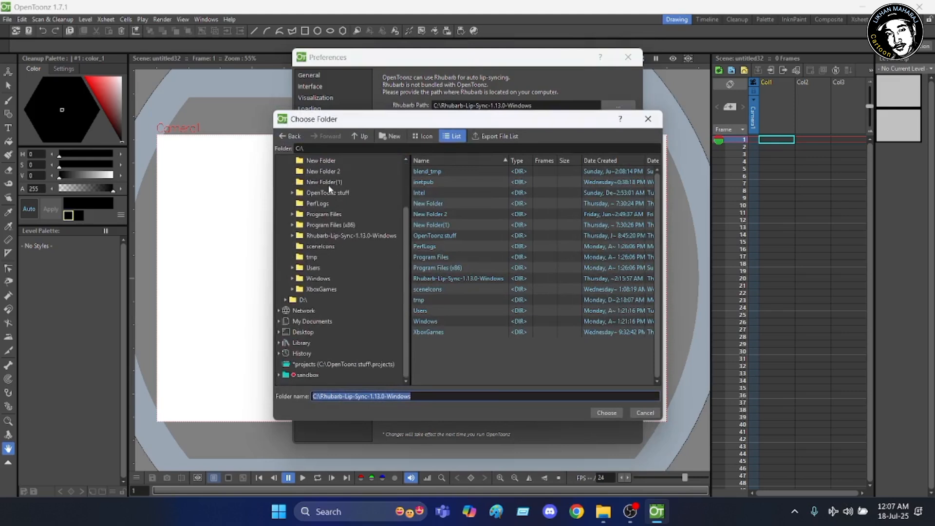
{"action": "scroll", "coordinate": [328, 204], "scroll_direction": "up", "scroll_amount": 2}
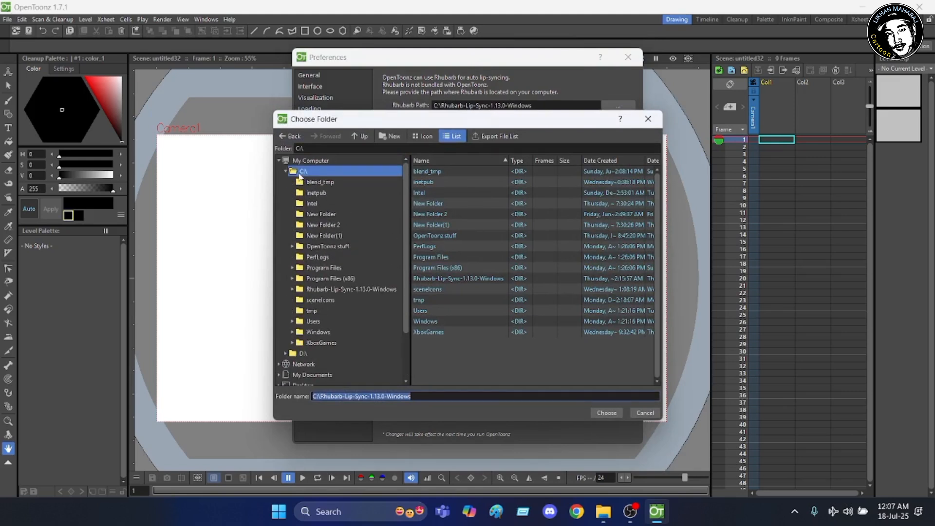
{"action": "left_click", "coordinate": [280, 160]}
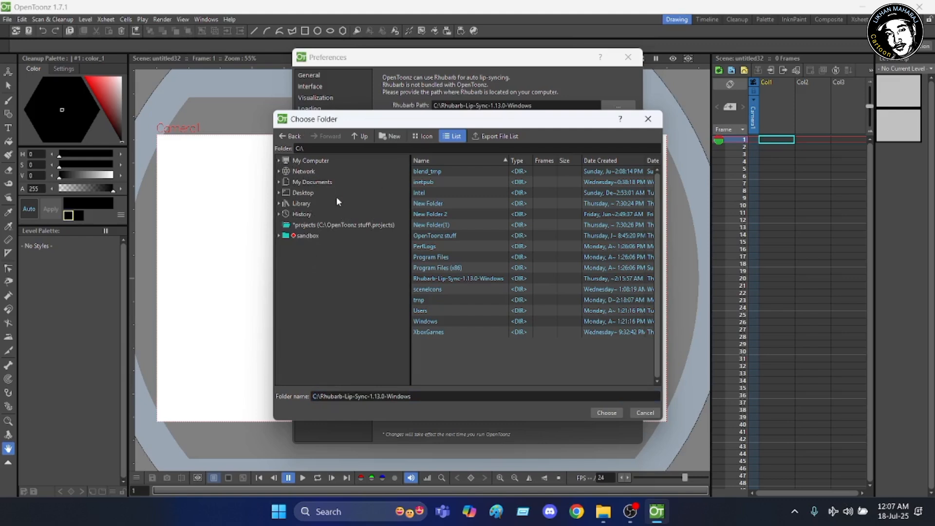
{"action": "left_click", "coordinate": [278, 162]}
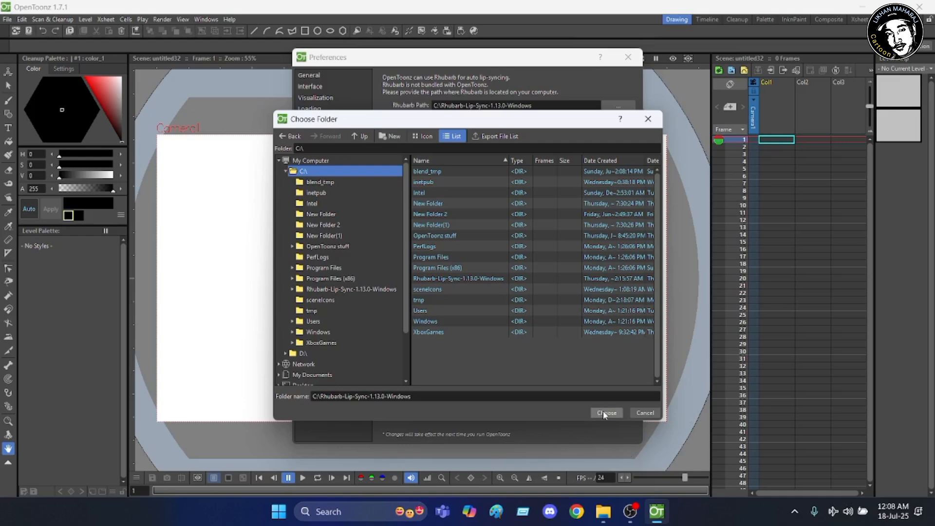
{"action": "left_click", "coordinate": [647, 119]}
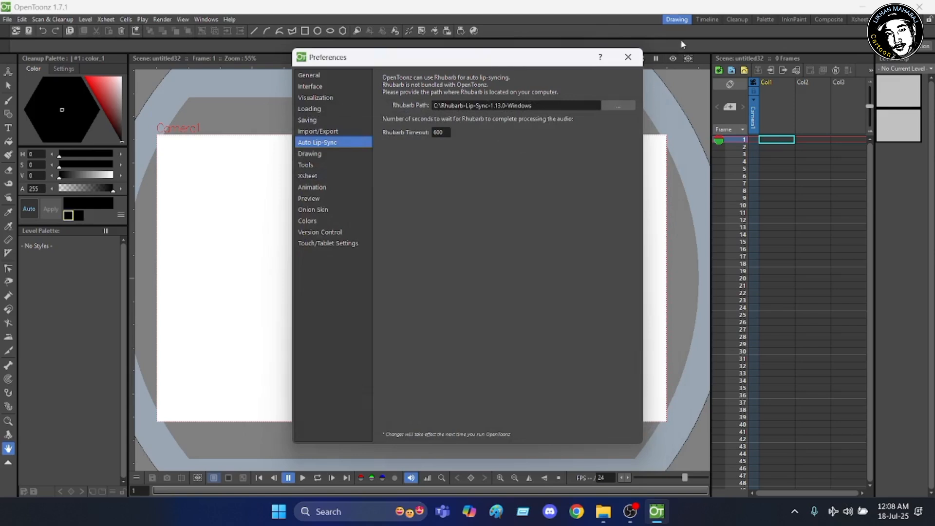
{"action": "left_click", "coordinate": [629, 58]}
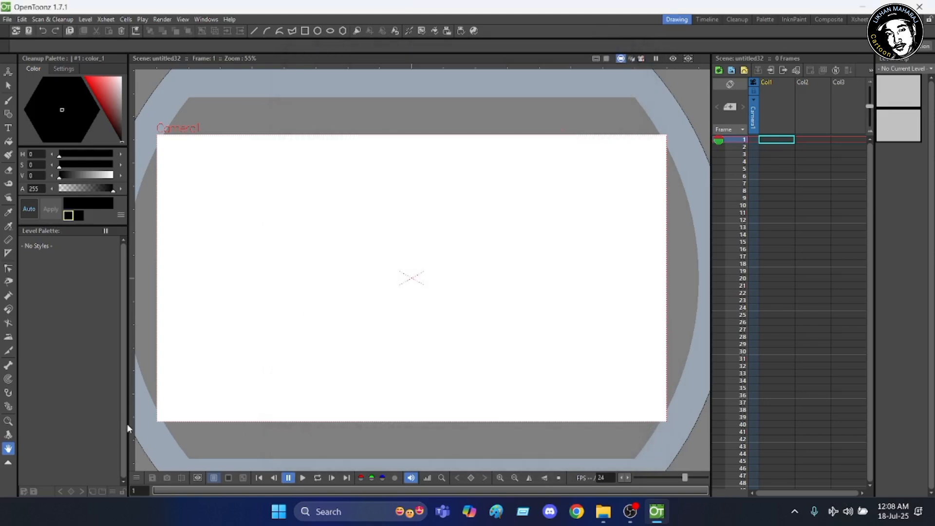
{"action": "scroll", "coordinate": [443, 319], "scroll_direction": "down", "scroll_amount": 1}
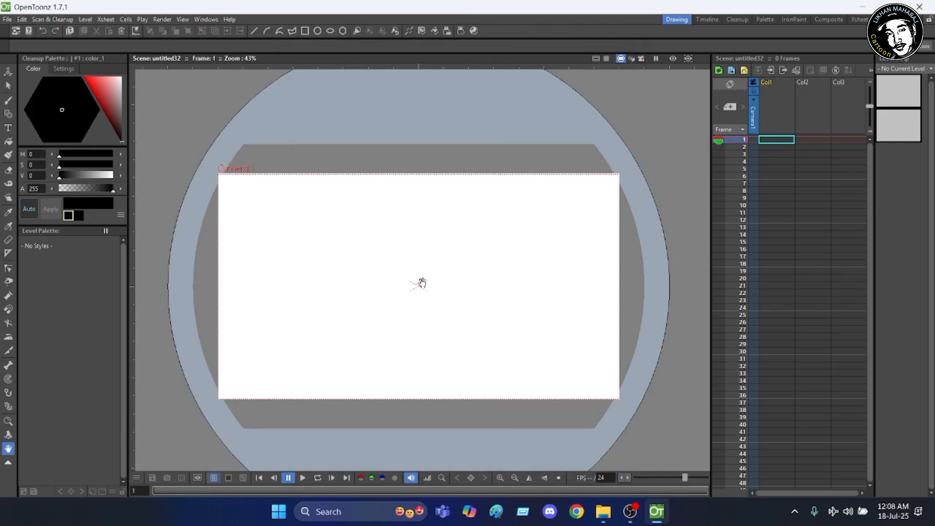
{"action": "scroll", "coordinate": [326, 366], "scroll_direction": "up", "scroll_amount": 1}
{"action": "scroll", "coordinate": [326, 365], "scroll_direction": "up", "scroll_amount": 2}
{"action": "scroll", "coordinate": [326, 365], "scroll_direction": "down", "scroll_amount": 1}
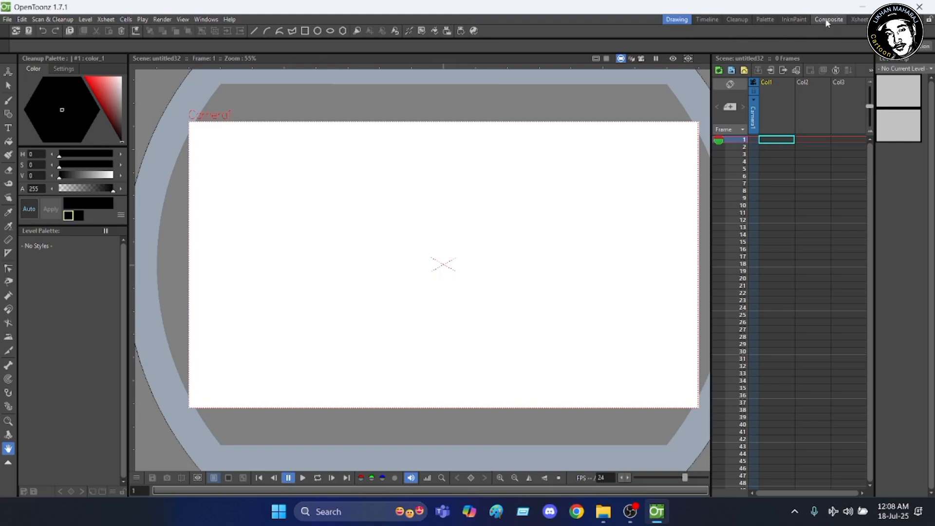
Look through the InknPaint, Palette and Cleanup workspaces and switch to the Timeline workspace
{"action": "left_click", "coordinate": [794, 19]}
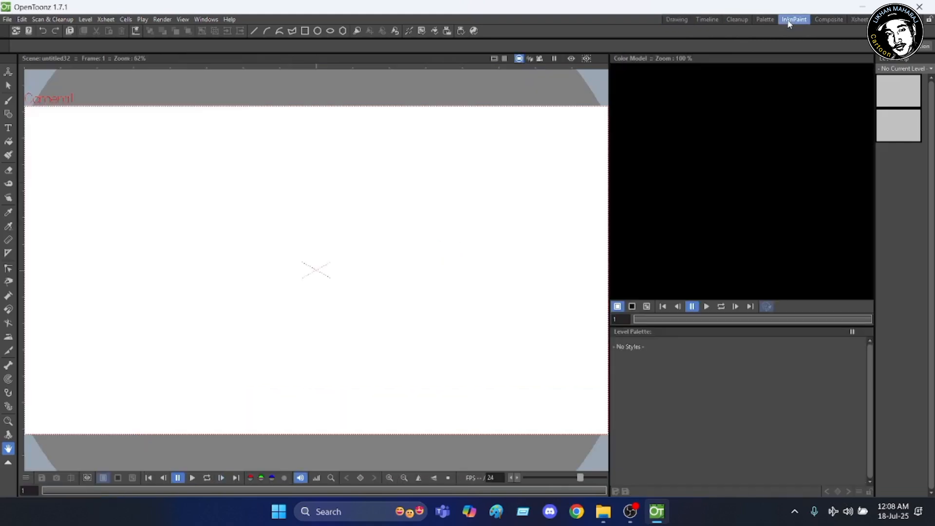
{"action": "left_click", "coordinate": [772, 20]}
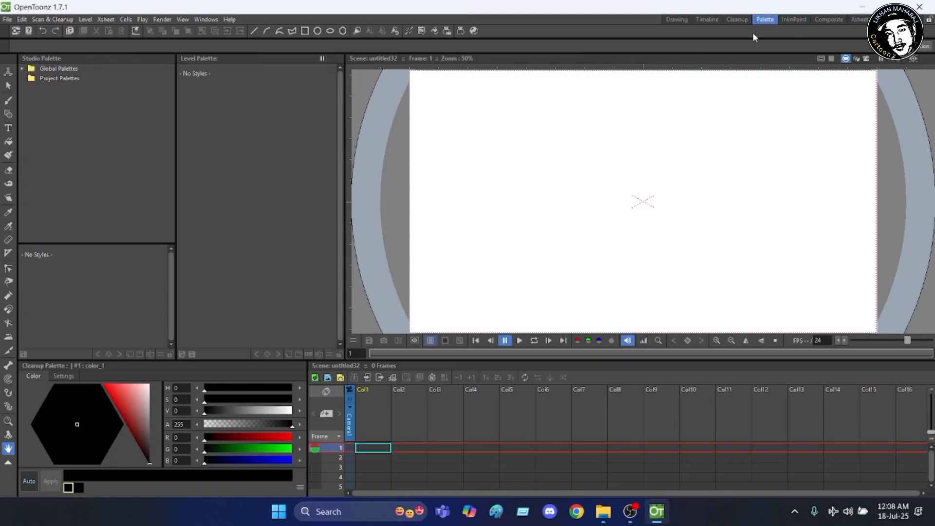
{"action": "left_click", "coordinate": [739, 20]}
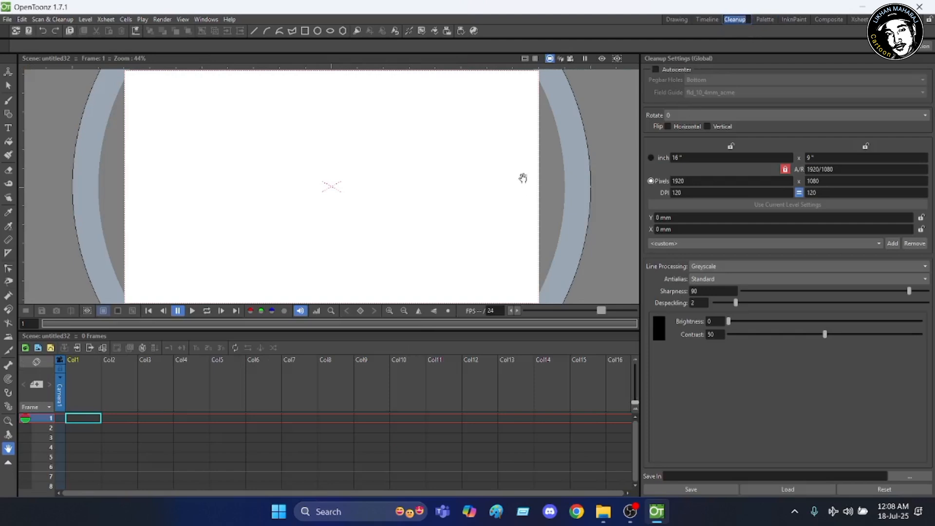
{"action": "left_click", "coordinate": [702, 21]}
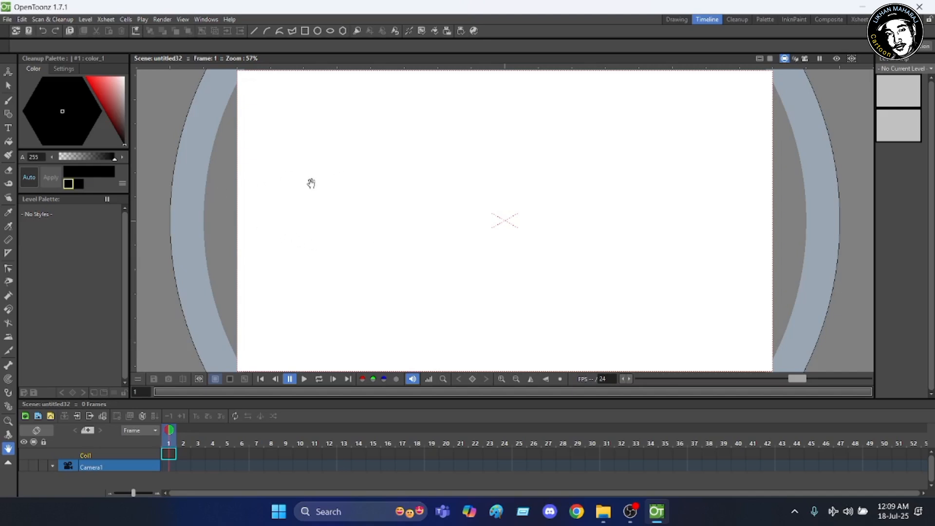
Create two Toonz vector levels named A and B in +drawings, creating the missing drawings folder, and close the new level dialog
{"action": "scroll", "coordinate": [314, 178], "scroll_direction": "down", "scroll_amount": 1}
{"action": "scroll", "coordinate": [444, 170], "scroll_direction": "up", "scroll_amount": 1}
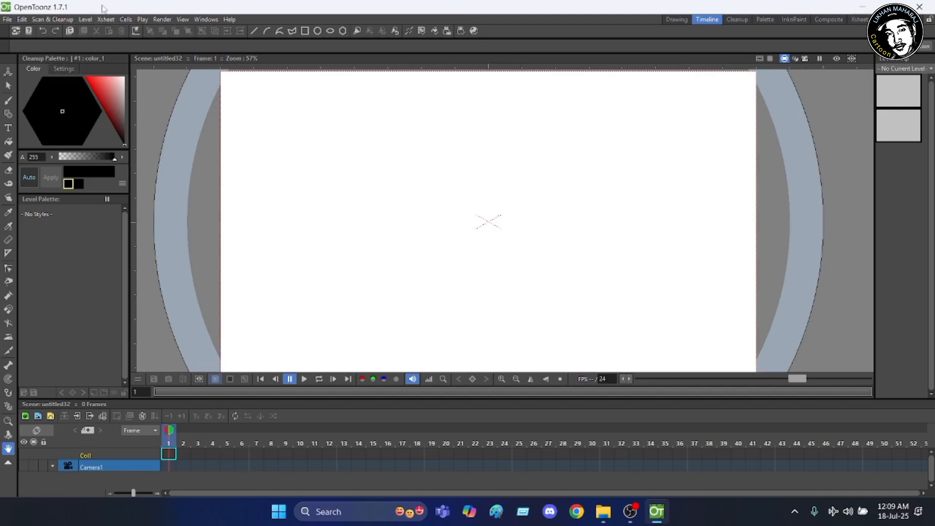
{"action": "left_click", "coordinate": [87, 19]}
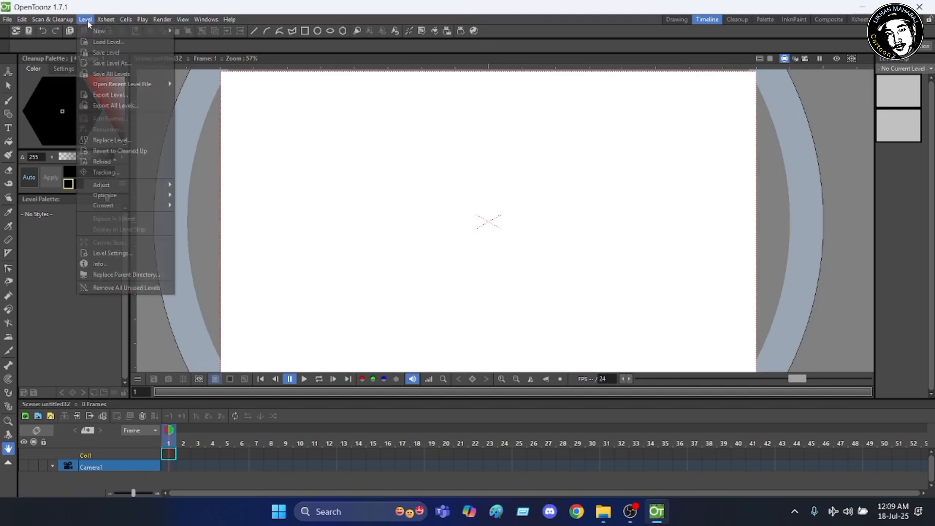
{"action": "mouse_move", "coordinate": [92, 29]}
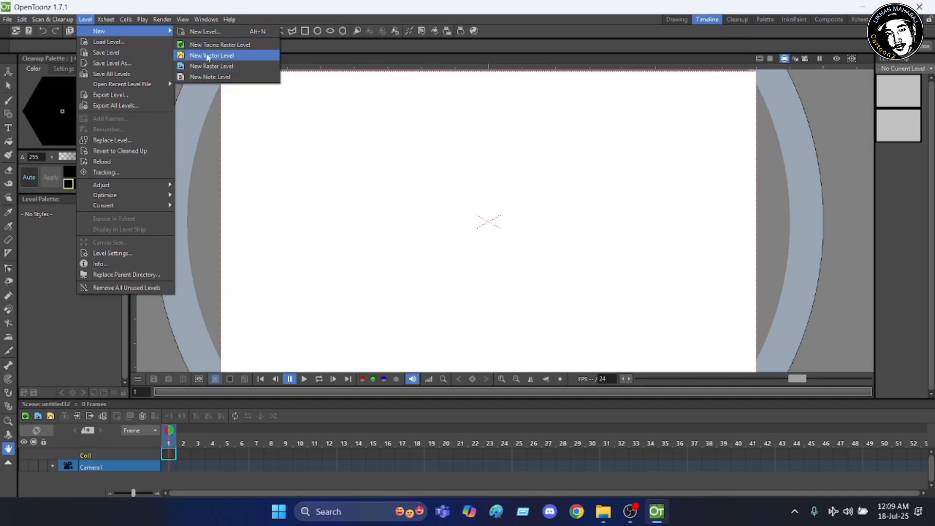
{"action": "left_click", "coordinate": [216, 57]}
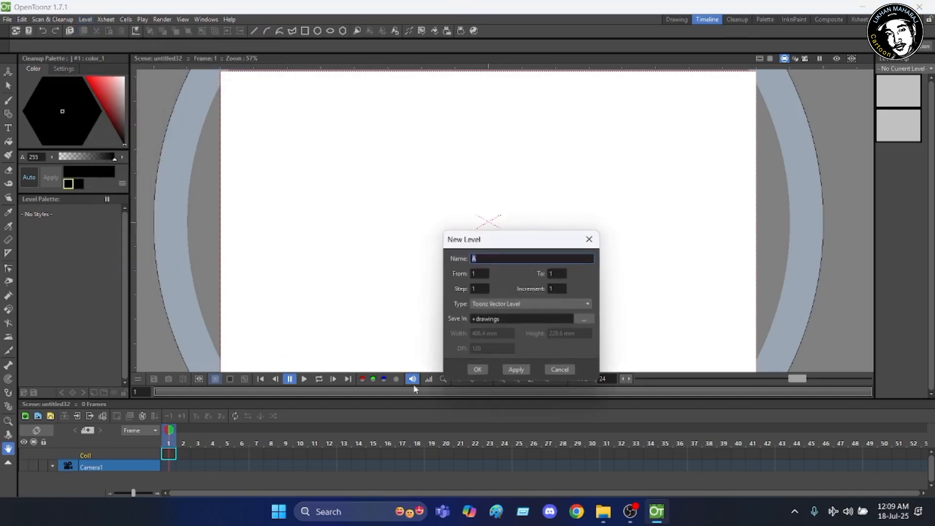
{"action": "left_click", "coordinate": [515, 370]}
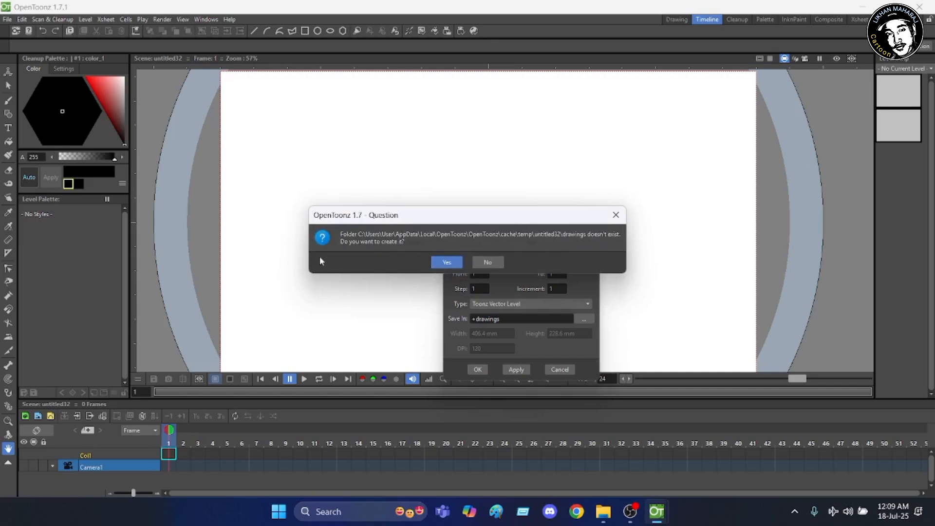
{"action": "left_click", "coordinate": [447, 262]}
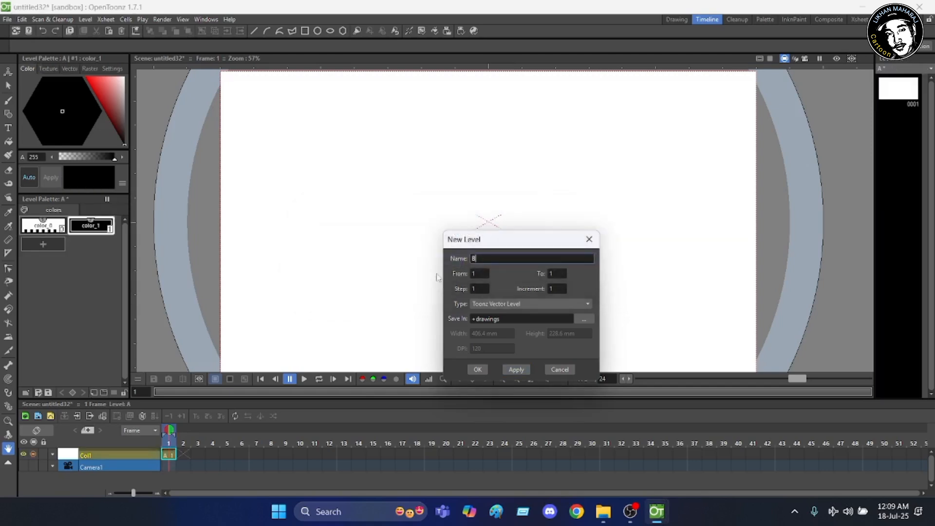
{"action": "left_click", "coordinate": [507, 369]}
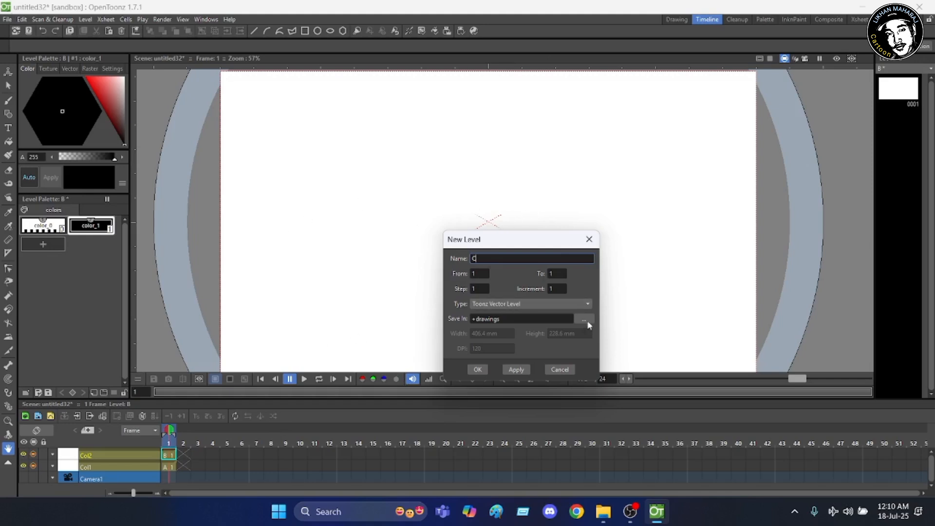
{"action": "left_click", "coordinate": [589, 239]}
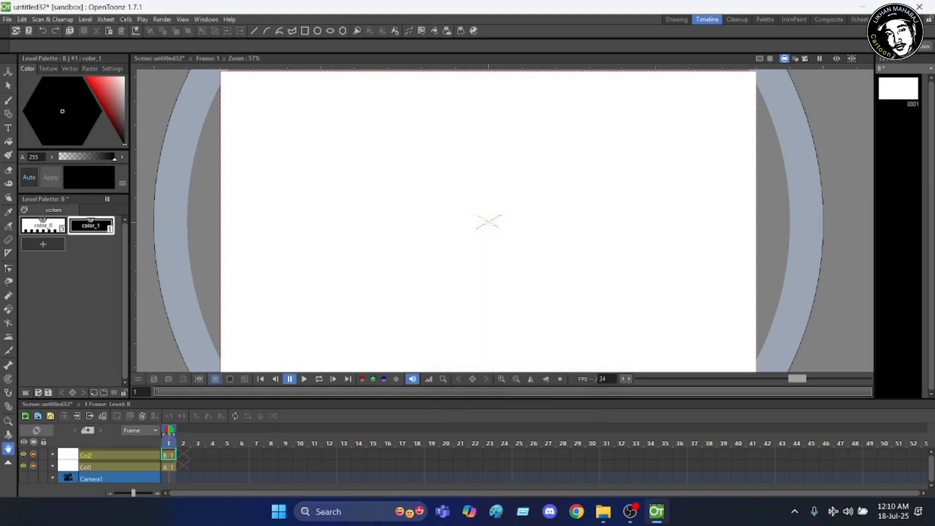
Extend the exposure of level A in Col1 to frame 42
{"action": "left_click", "coordinate": [85, 466]}
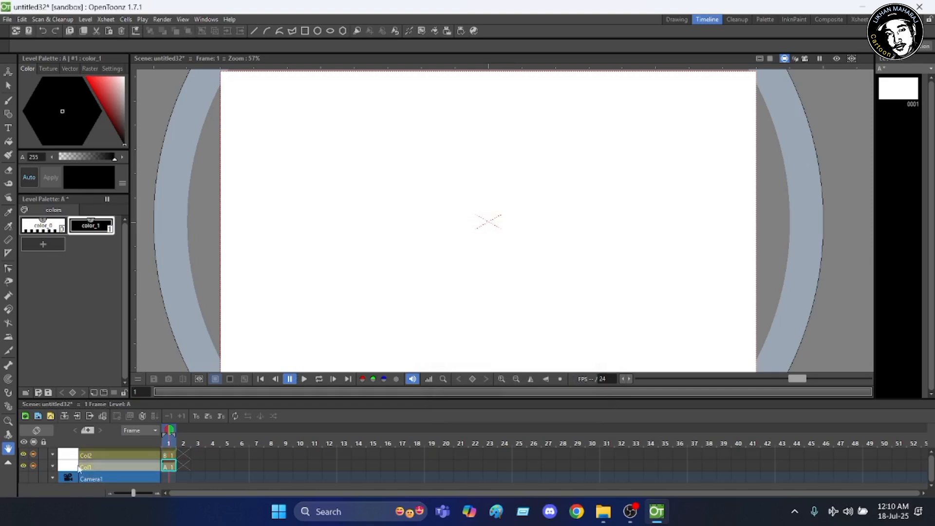
{"action": "left_click", "coordinate": [171, 469]}
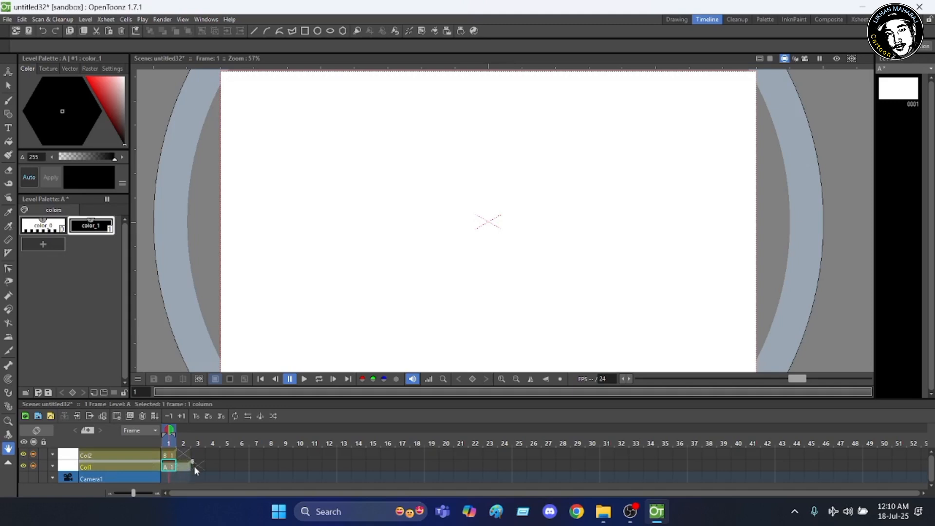
{"action": "left_click_drag", "start_coordinate": [265, 467], "coordinate": [783, 444]}
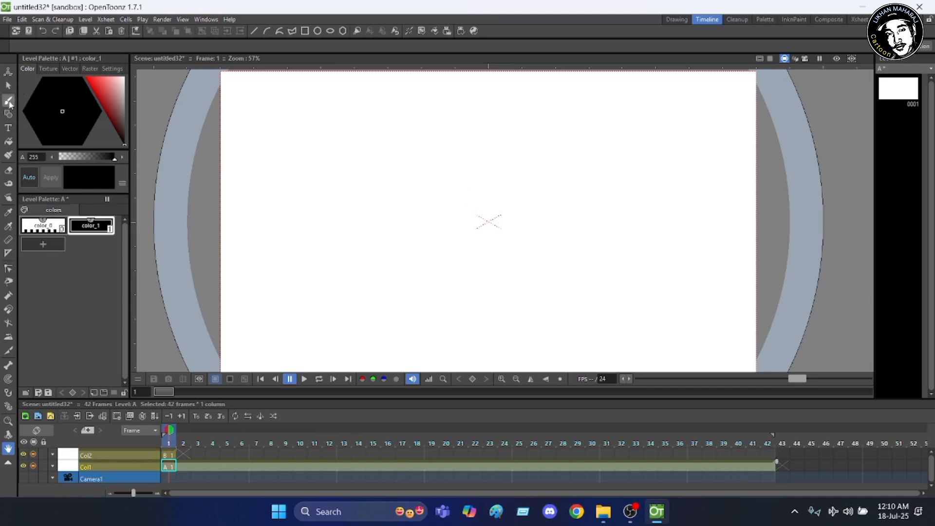
Draw a face outline on level A with the Brush tool in black, with a centre-parted hairline across the forehead
{"action": "left_click", "coordinate": [8, 101]}
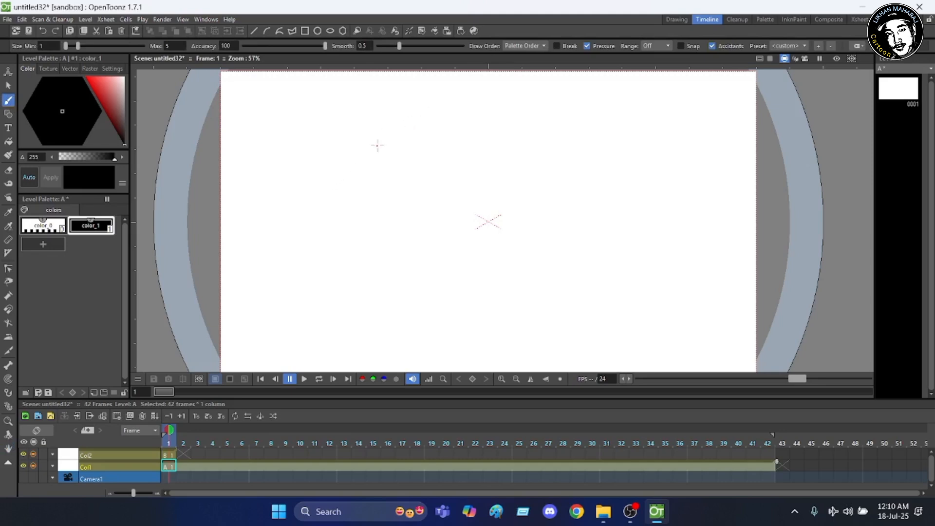
{"action": "mouse_move", "coordinate": [354, 163]}
{"action": "left_mouse_down"}
{"action": "mouse_move", "coordinate": [367, 249]}
{"action": "mouse_move", "coordinate": [396, 306]}
{"action": "mouse_move", "coordinate": [445, 324]}
{"action": "mouse_move", "coordinate": [483, 321]}
{"action": "mouse_move", "coordinate": [549, 202]}
{"action": "mouse_move", "coordinate": [562, 146]}
{"action": "mouse_move", "coordinate": [548, 122]}
{"action": "mouse_move", "coordinate": [490, 94]}
{"action": "mouse_move", "coordinate": [428, 95]}
{"action": "mouse_move", "coordinate": [372, 110]}
{"action": "mouse_move", "coordinate": [346, 176]}
{"action": "left_mouse_up"}
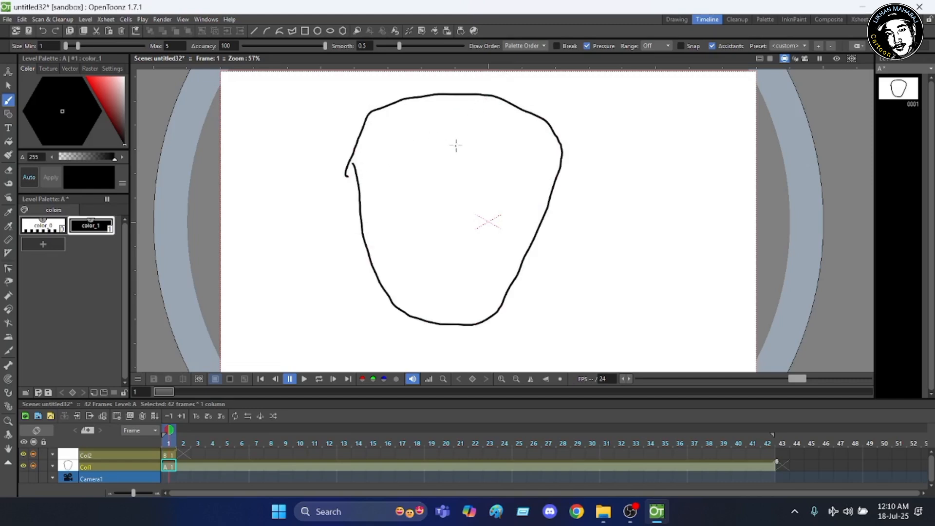
{"action": "mouse_move", "coordinate": [455, 151]}
{"action": "left_mouse_down"}
{"action": "mouse_move", "coordinate": [423, 179]}
{"action": "mouse_move", "coordinate": [365, 190]}
{"action": "left_mouse_up"}
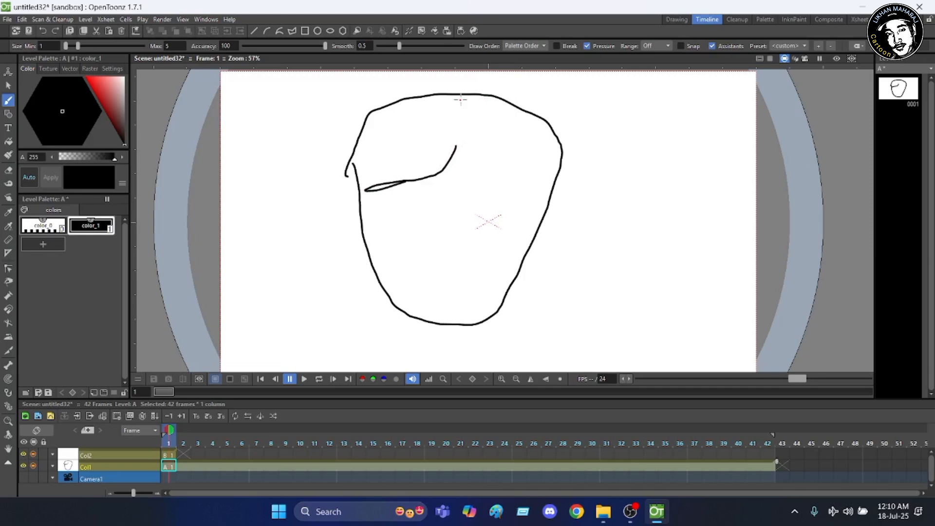
{"action": "mouse_move", "coordinate": [460, 100]}
{"action": "left_mouse_down"}
{"action": "mouse_move", "coordinate": [469, 158]}
{"action": "mouse_move", "coordinate": [493, 186]}
{"action": "mouse_move", "coordinate": [530, 210]}
{"action": "mouse_move", "coordinate": [560, 216]}
{"action": "left_mouse_up"}
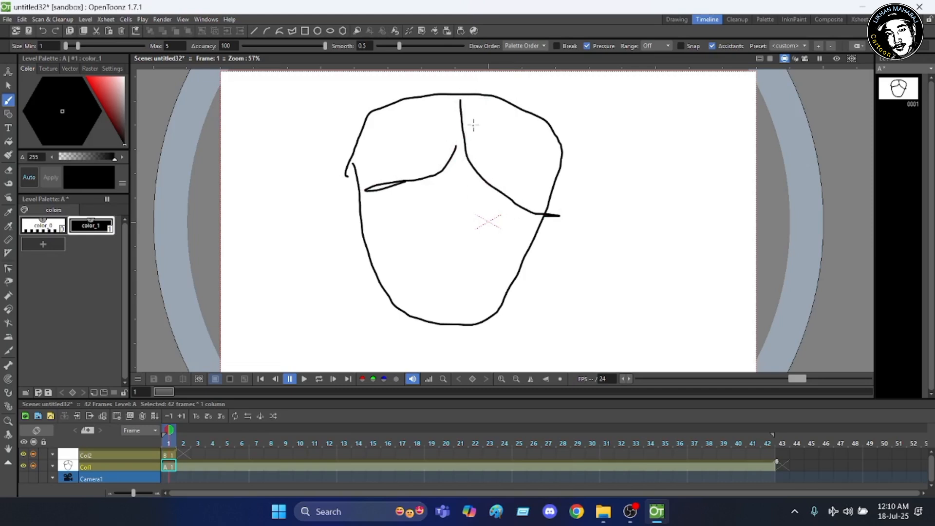
{"action": "left_click_drag", "start_coordinate": [462, 138], "coordinate": [456, 155]}
Draw the long hair outlines down both sides of the face and extend the left end of the hairline
{"action": "mouse_move", "coordinate": [347, 170]}
{"action": "left_mouse_down"}
{"action": "mouse_move", "coordinate": [323, 197]}
{"action": "mouse_move", "coordinate": [295, 334]}
{"action": "mouse_move", "coordinate": [386, 292]}
{"action": "mouse_move", "coordinate": [402, 294]}
{"action": "left_mouse_up"}
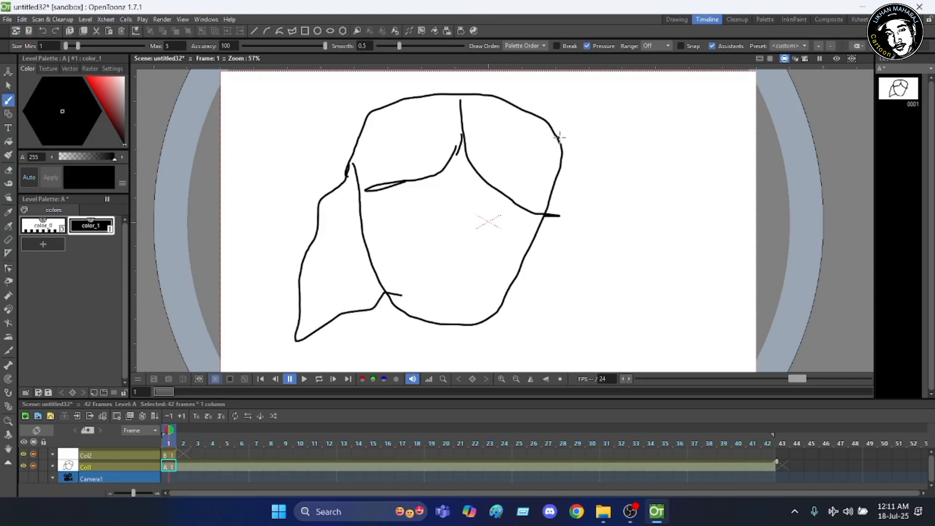
{"action": "mouse_move", "coordinate": [559, 138]}
{"action": "left_mouse_down"}
{"action": "mouse_move", "coordinate": [572, 172]}
{"action": "mouse_move", "coordinate": [577, 314]}
{"action": "mouse_move", "coordinate": [592, 367]}
{"action": "mouse_move", "coordinate": [496, 342]}
{"action": "mouse_move", "coordinate": [475, 318]}
{"action": "left_mouse_up"}
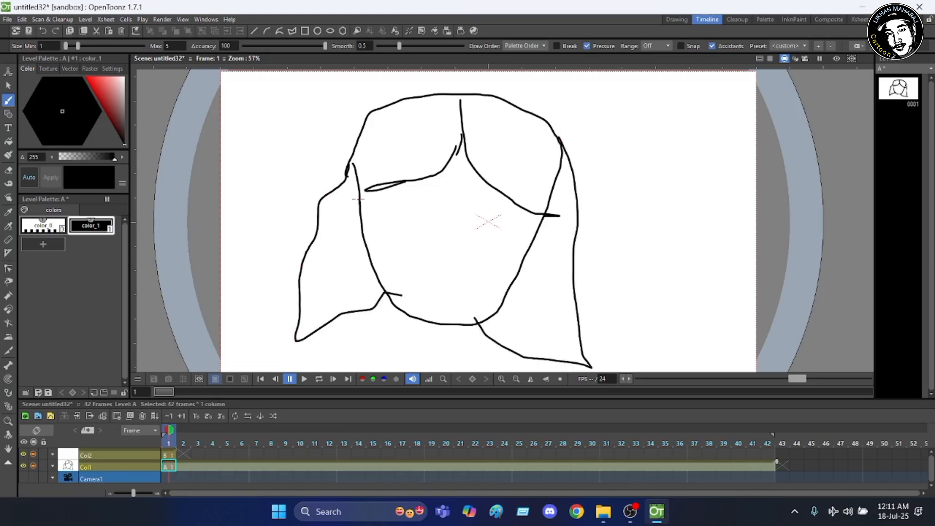
{"action": "left_click_drag", "start_coordinate": [352, 187], "coordinate": [406, 181]}
Draw both eyes with the curved lines above them and the nose inside the face, leaving the mouth area empty
{"action": "scroll", "coordinate": [468, 126], "scroll_direction": "up", "scroll_amount": 2}
{"action": "scroll", "coordinate": [476, 129], "scroll_direction": "down", "scroll_amount": 2}
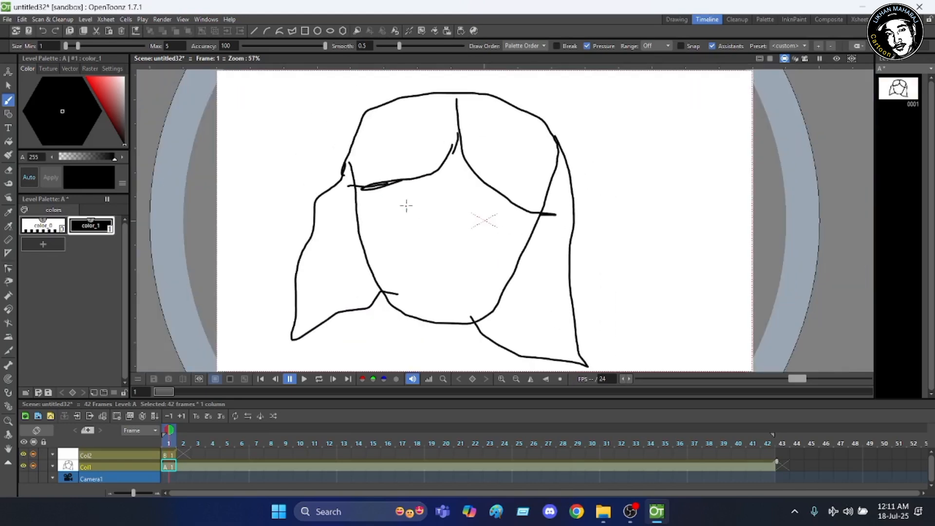
{"action": "left_click_drag", "start_coordinate": [404, 194], "coordinate": [510, 209]}
{"action": "mouse_move", "coordinate": [392, 205]}
{"action": "left_mouse_down"}
{"action": "mouse_move", "coordinate": [426, 207]}
{"action": "mouse_move", "coordinate": [401, 214]}
{"action": "mouse_move", "coordinate": [388, 203]}
{"action": "mouse_move", "coordinate": [491, 208]}
{"action": "mouse_move", "coordinate": [509, 220]}
{"action": "mouse_move", "coordinate": [481, 229]}
{"action": "mouse_move", "coordinate": [459, 215]}
{"action": "mouse_move", "coordinate": [482, 212]}
{"action": "mouse_move", "coordinate": [450, 227]}
{"action": "mouse_move", "coordinate": [437, 260]}
{"action": "left_mouse_up"}
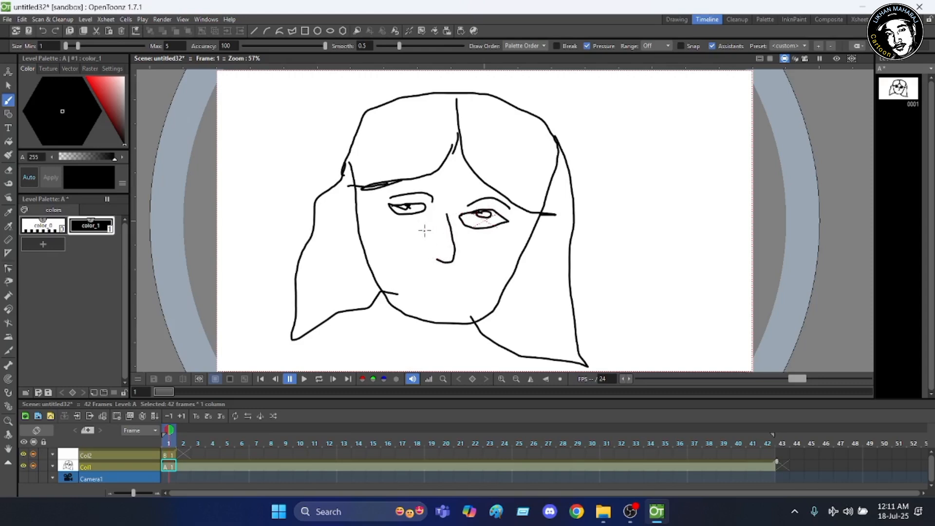
Add loose hair strands running from the parting down both sides of the face
{"action": "mouse_move", "coordinate": [441, 120]}
{"action": "left_mouse_down"}
{"action": "mouse_move", "coordinate": [418, 159]}
{"action": "mouse_move", "coordinate": [356, 192]}
{"action": "mouse_move", "coordinate": [343, 243]}
{"action": "left_mouse_up"}
{"action": "left_click_drag", "start_coordinate": [442, 97], "coordinate": [337, 201]}
{"action": "mouse_move", "coordinate": [436, 95]}
{"action": "left_mouse_down"}
{"action": "mouse_move", "coordinate": [358, 151]}
{"action": "mouse_move", "coordinate": [316, 313]}
{"action": "left_mouse_up"}
{"action": "mouse_move", "coordinate": [468, 131]}
{"action": "left_mouse_down"}
{"action": "mouse_move", "coordinate": [473, 150]}
{"action": "mouse_move", "coordinate": [551, 227]}
{"action": "mouse_move", "coordinate": [550, 308]}
{"action": "left_mouse_up"}
{"action": "mouse_move", "coordinate": [485, 112]}
{"action": "left_mouse_down"}
{"action": "mouse_move", "coordinate": [553, 202]}
{"action": "mouse_move", "coordinate": [571, 279]}
{"action": "mouse_move", "coordinate": [564, 366]}
{"action": "left_mouse_up"}
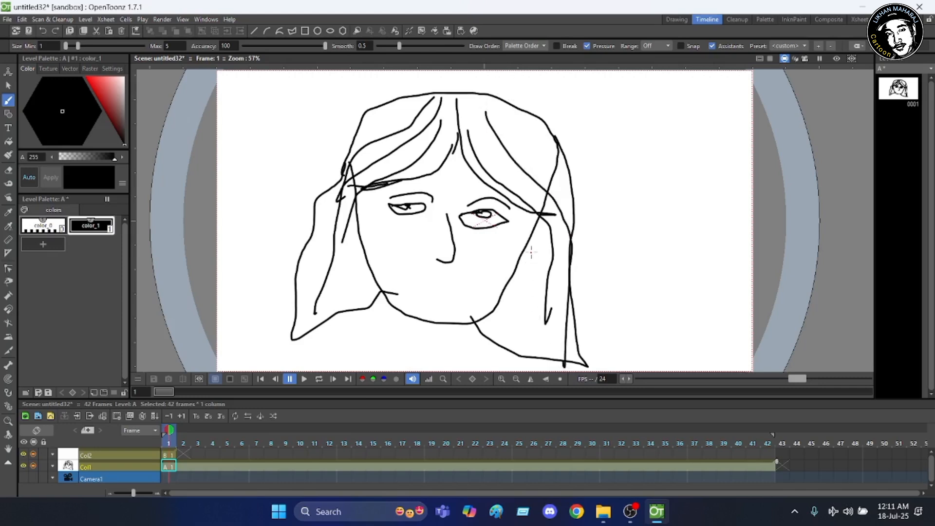
{"action": "left_click_drag", "start_coordinate": [536, 233], "coordinate": [536, 349]}
{"action": "left_click_drag", "start_coordinate": [519, 272], "coordinate": [522, 352]}
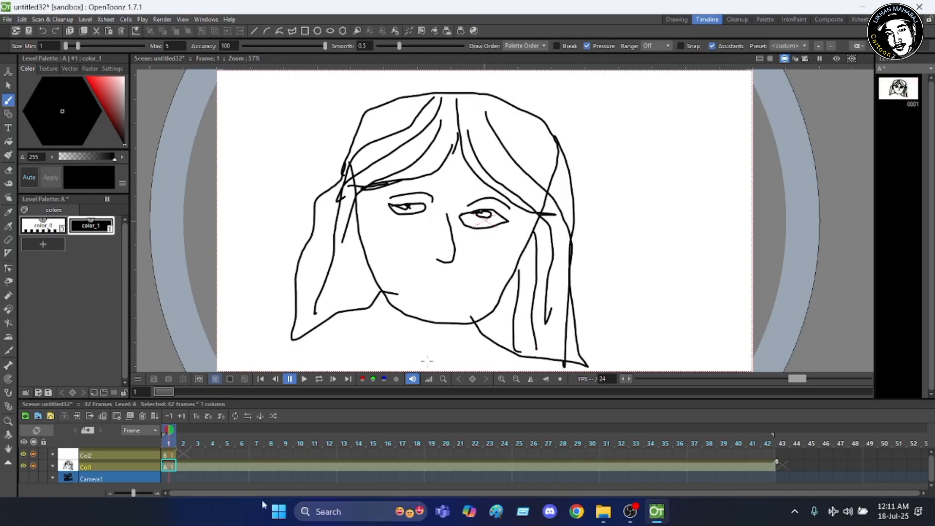
Check the drawing at frame 2, and select the first cell of Col1 again
{"action": "scroll", "coordinate": [338, 292], "scroll_direction": "down", "scroll_amount": 3}
{"action": "scroll", "coordinate": [473, 254], "scroll_direction": "up", "scroll_amount": 2}
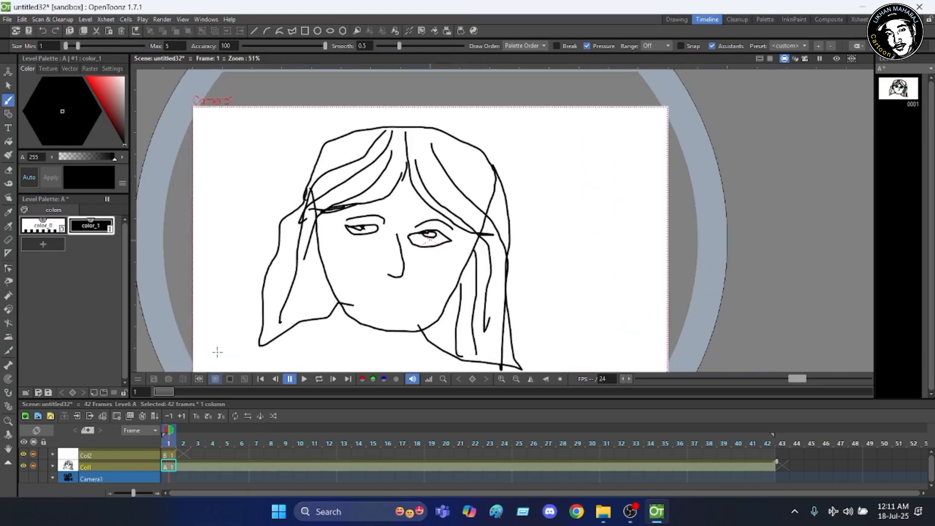
{"action": "left_click", "coordinate": [182, 445]}
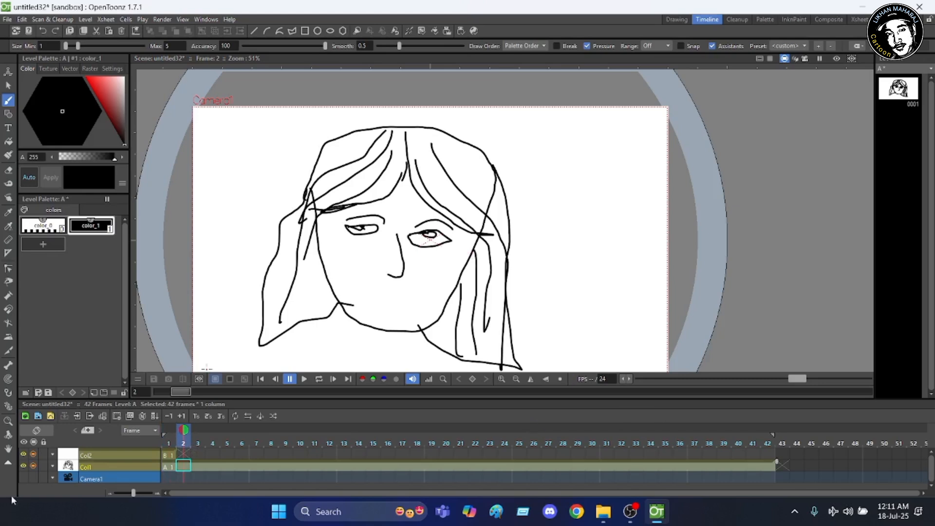
{"action": "left_click", "coordinate": [169, 468]}
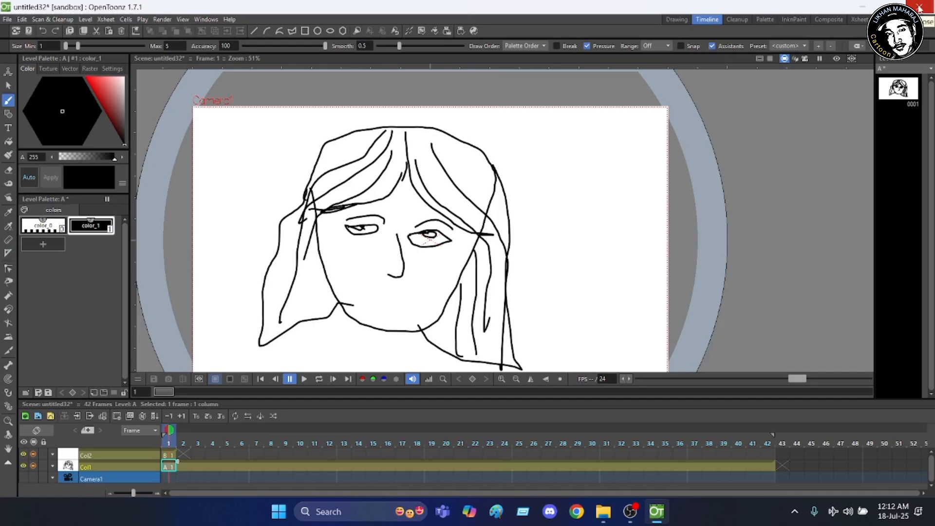
Switch to Chrome, search Google for "rhubarb lip sync mouth shapes" and skim the results
{"action": "left_click", "coordinate": [862, 10]}
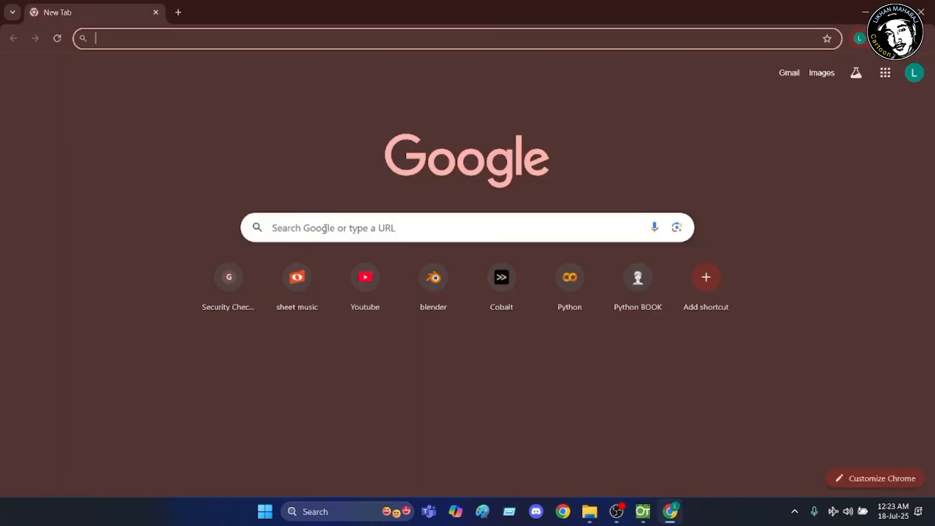
{"action": "left_click", "coordinate": [320, 237]}
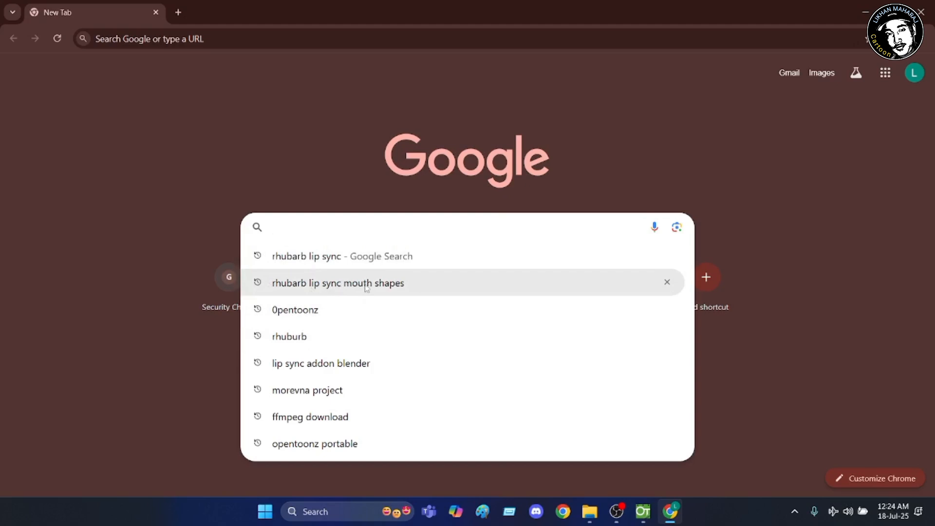
{"action": "left_click", "coordinate": [340, 283]}
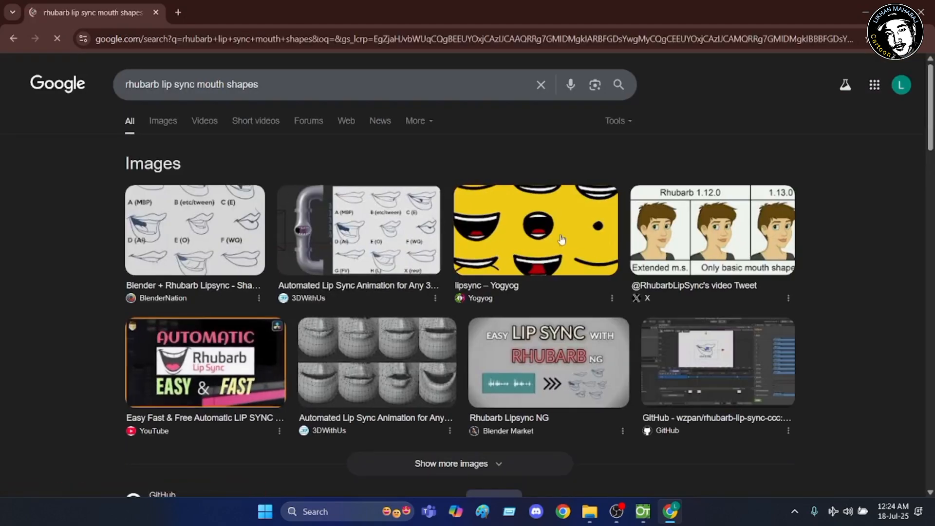
{"action": "scroll", "coordinate": [491, 245], "scroll_direction": "down", "scroll_amount": 3}
{"action": "scroll", "coordinate": [489, 243], "scroll_direction": "down", "scroll_amount": 5}
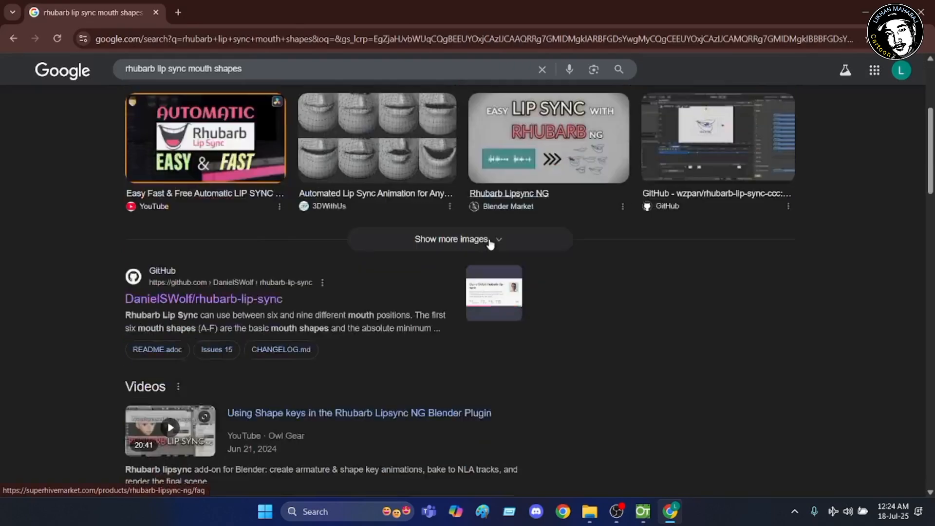
{"action": "scroll", "coordinate": [488, 244], "scroll_direction": "up", "scroll_amount": 10}
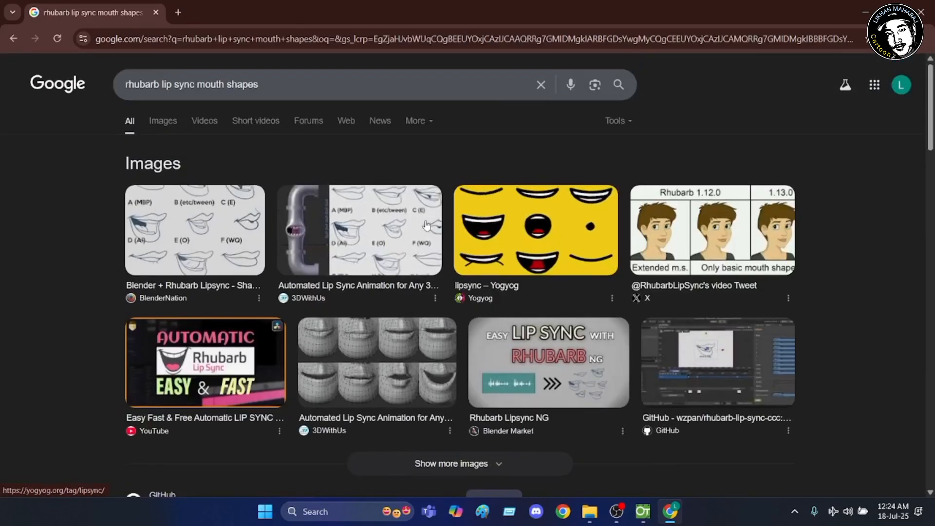
Browse the image results and open the OpenToonz User Manual picture of the Apply Lip Sync Data dialog
{"action": "left_click", "coordinate": [163, 121]}
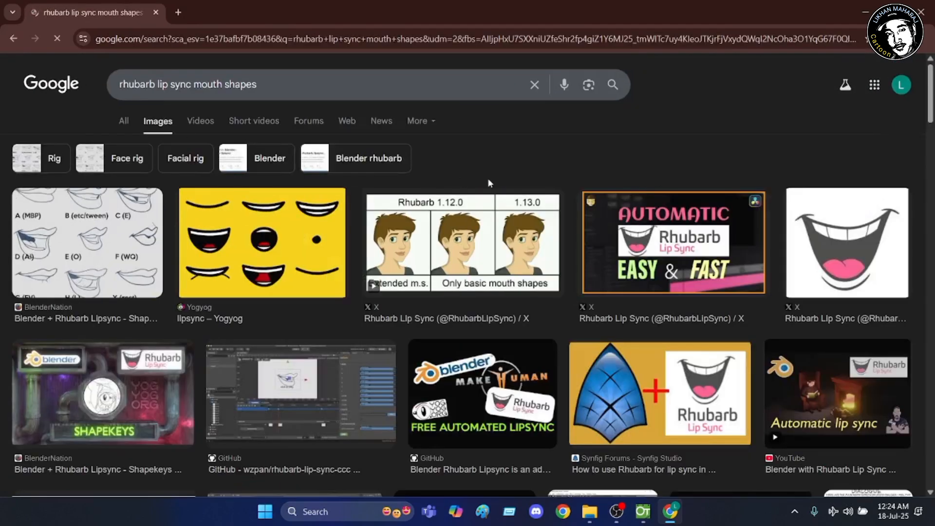
{"action": "scroll", "coordinate": [466, 210], "scroll_direction": "down", "scroll_amount": 2}
{"action": "scroll", "coordinate": [466, 210], "scroll_direction": "down", "scroll_amount": 6}
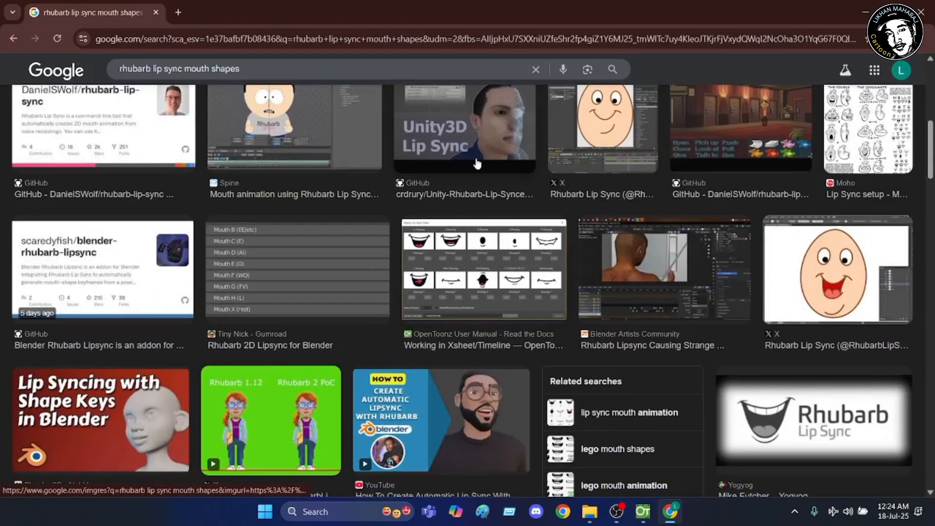
{"action": "scroll", "coordinate": [478, 163], "scroll_direction": "up", "scroll_amount": 8}
{"action": "scroll", "coordinate": [476, 163], "scroll_direction": "down", "scroll_amount": 4}
{"action": "scroll", "coordinate": [476, 162], "scroll_direction": "down", "scroll_amount": 5}
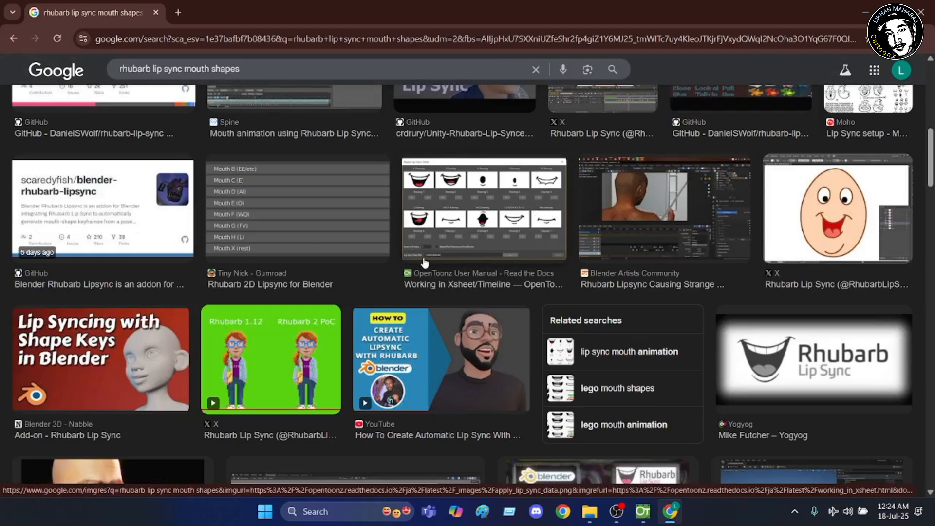
{"action": "left_click", "coordinate": [464, 239]}
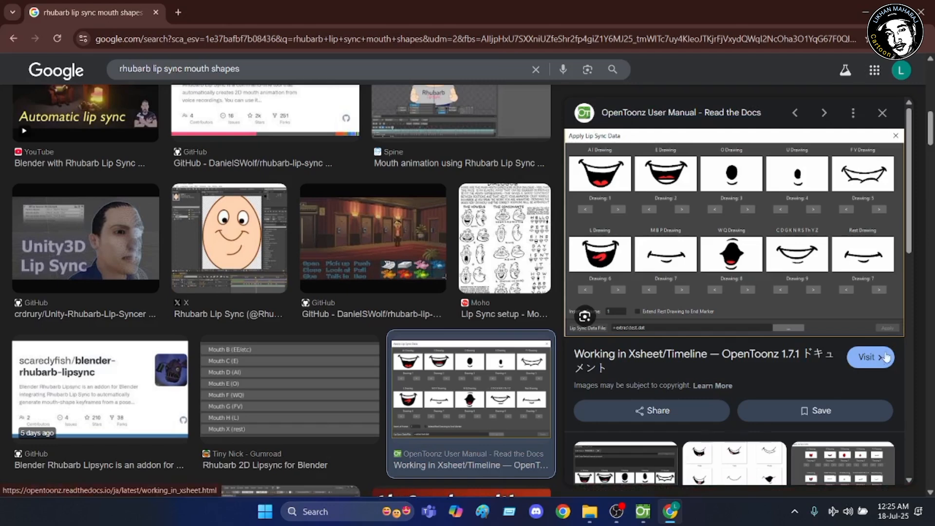
Visit the picture's source page, "Working in Xsheet/Timeline", in the OpenToonz manual and skim its beginning
{"action": "left_click", "coordinate": [866, 360]}
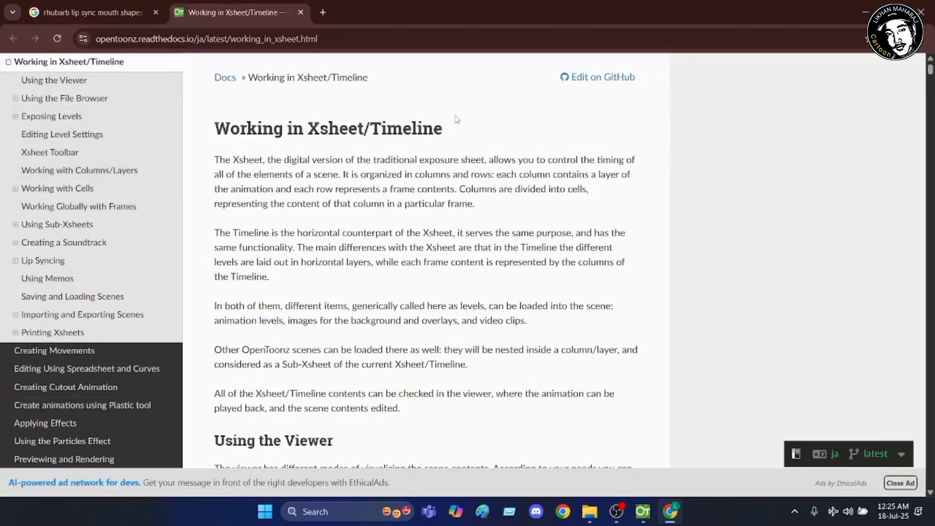
{"action": "scroll", "coordinate": [43, 222], "scroll_direction": "down", "scroll_amount": 2}
{"action": "scroll", "coordinate": [44, 219], "scroll_direction": "up", "scroll_amount": 6}
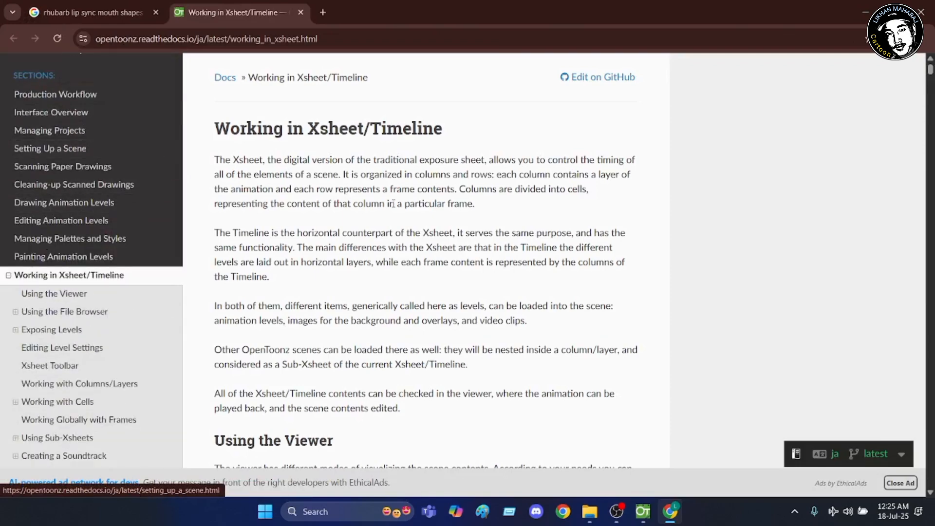
Look through the manual page for the "Automated Lip-Synching using Rhubarb" section and examine the mouth shapes in its Apply Lip Sync Data picture
{"action": "scroll", "coordinate": [394, 203], "scroll_direction": "down", "scroll_amount": 3}
{"action": "scroll", "coordinate": [394, 203], "scroll_direction": "down", "scroll_amount": 2}
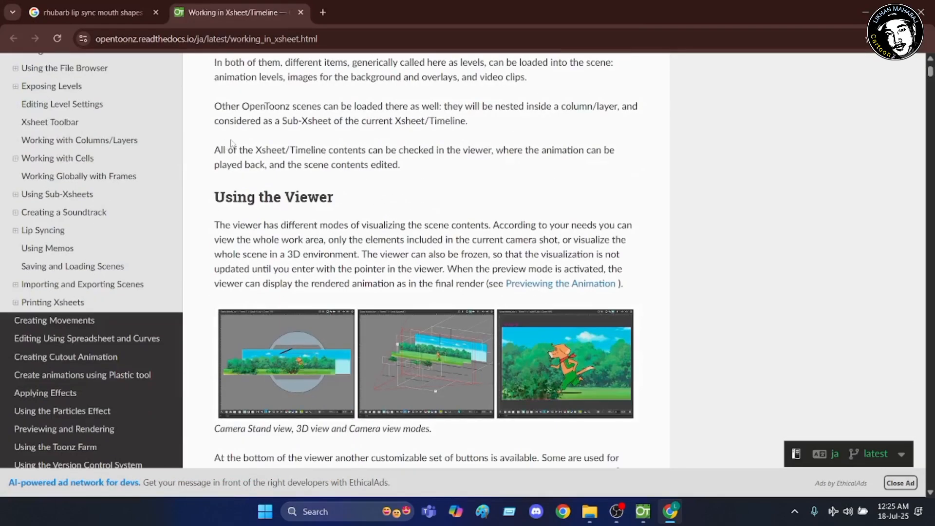
{"action": "scroll", "coordinate": [232, 144], "scroll_direction": "down", "scroll_amount": 3}
{"action": "scroll", "coordinate": [353, 138], "scroll_direction": "down", "scroll_amount": 15}
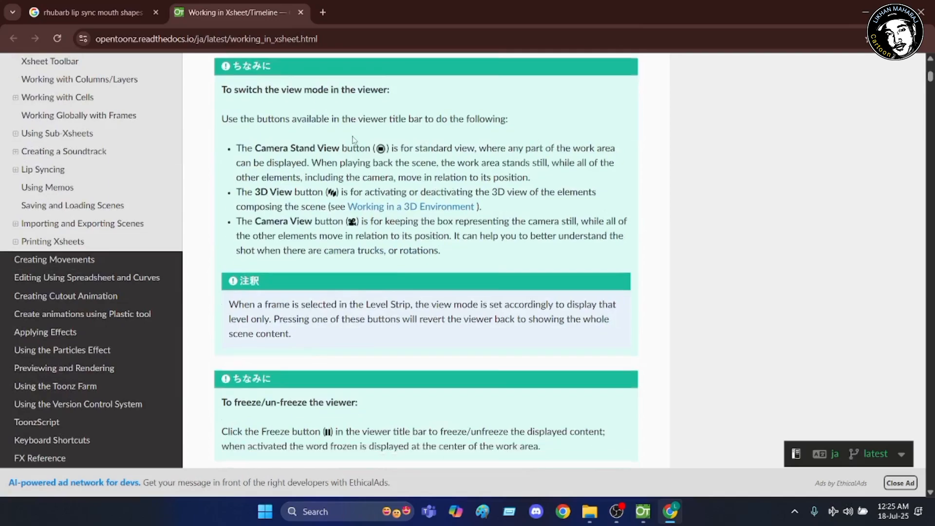
{"action": "scroll", "coordinate": [343, 154], "scroll_direction": "down", "scroll_amount": 20}
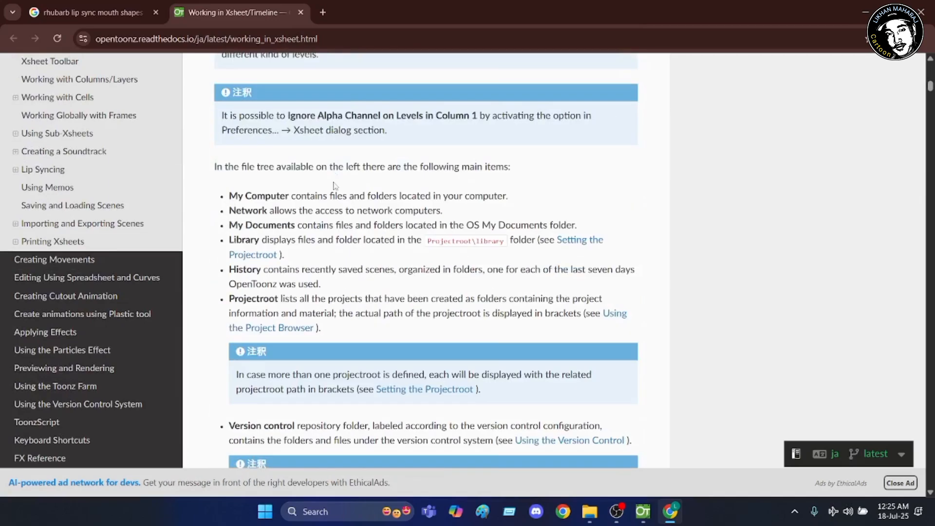
{"action": "scroll", "coordinate": [326, 222], "scroll_direction": "down", "scroll_amount": 16}
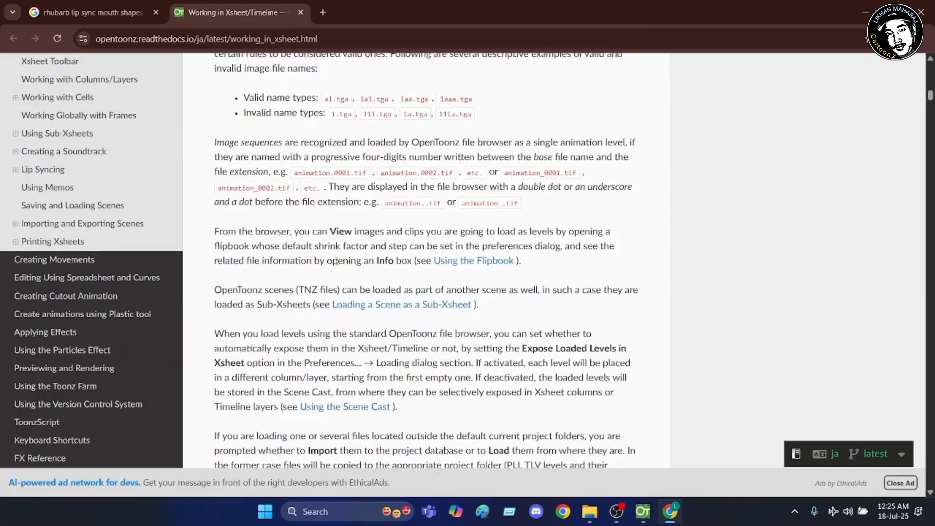
{"action": "scroll", "coordinate": [316, 360], "scroll_direction": "down", "scroll_amount": 20}
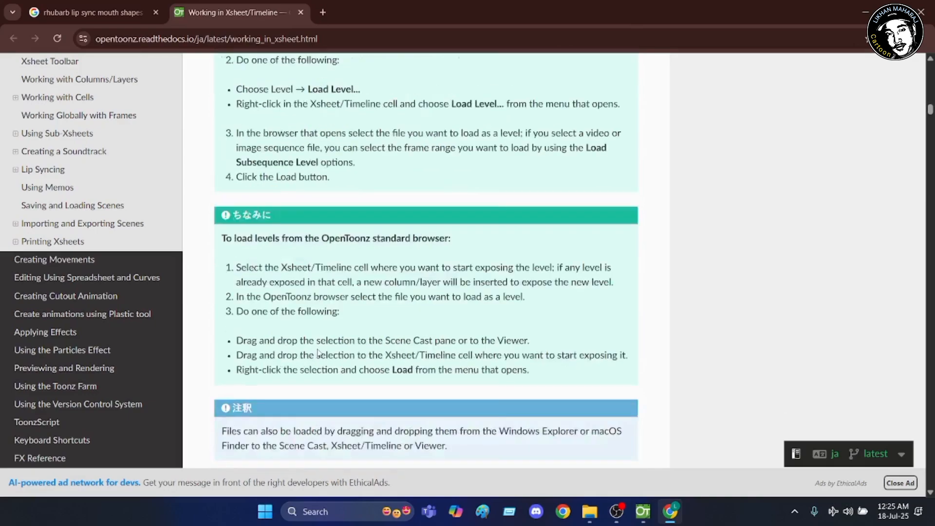
{"action": "scroll", "coordinate": [318, 346], "scroll_direction": "down", "scroll_amount": 20}
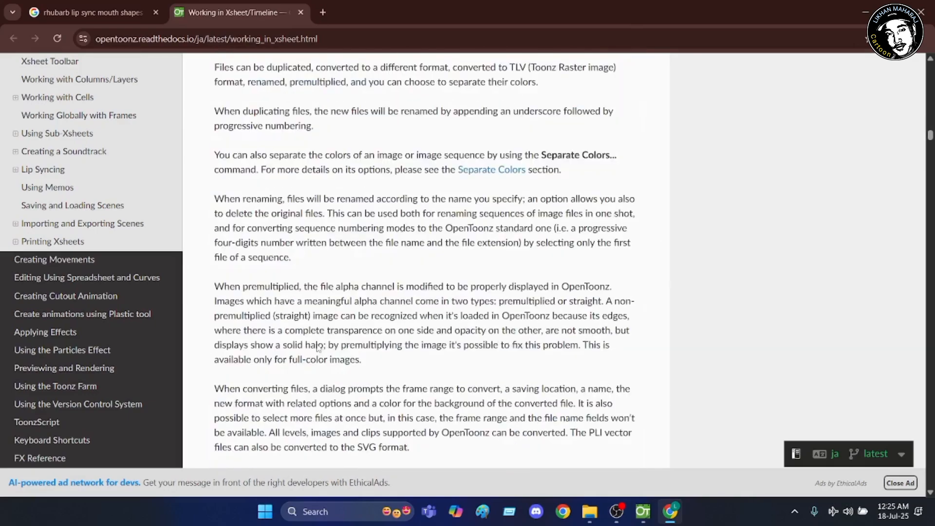
{"action": "scroll", "coordinate": [316, 339], "scroll_direction": "down", "scroll_amount": 20}
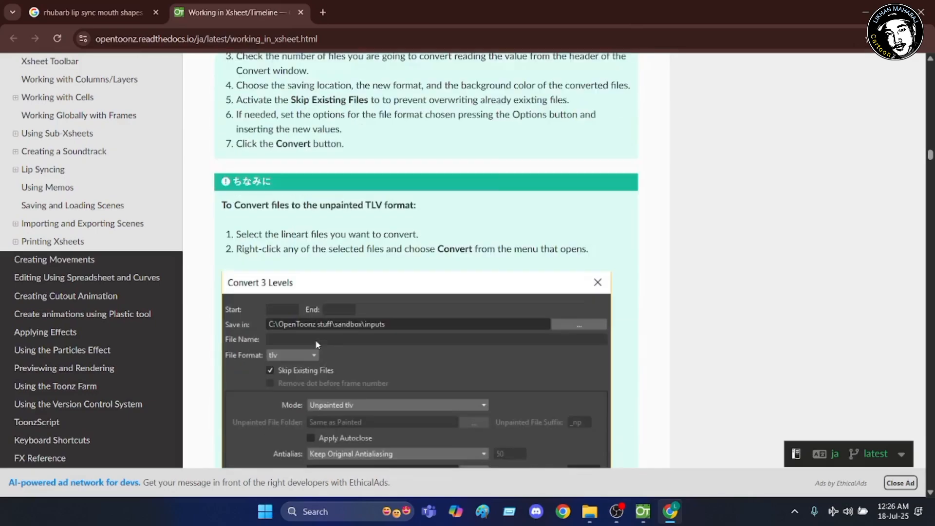
{"action": "scroll", "coordinate": [326, 324], "scroll_direction": "down", "scroll_amount": 20}
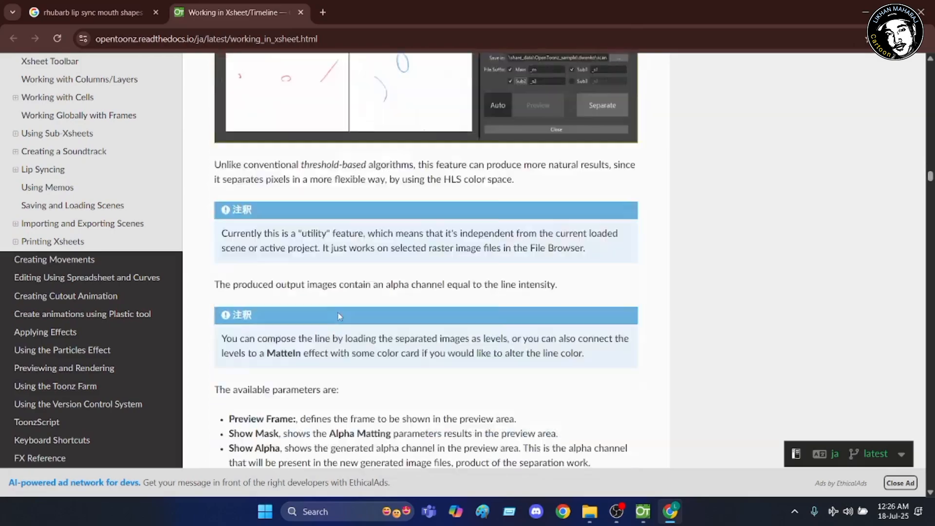
{"action": "scroll", "coordinate": [334, 339], "scroll_direction": "down", "scroll_amount": 20}
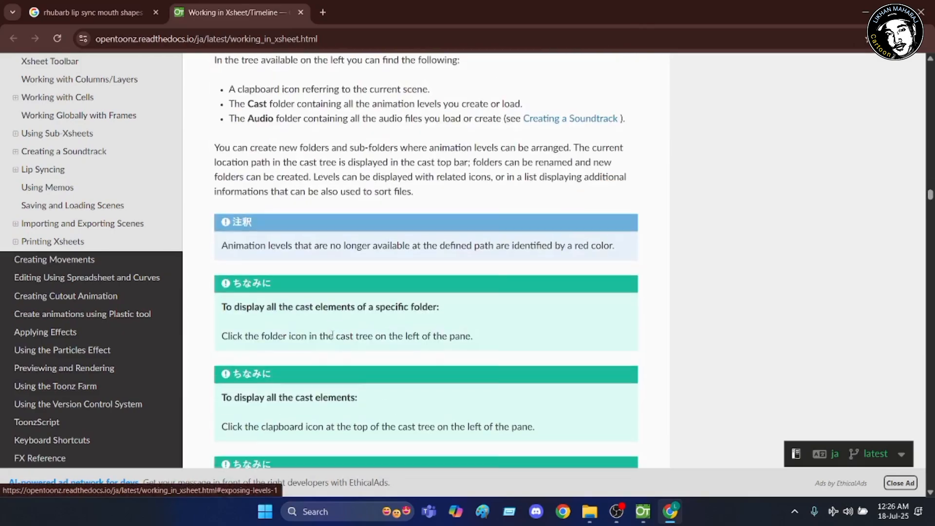
{"action": "scroll", "coordinate": [333, 339], "scroll_direction": "down", "scroll_amount": 20}
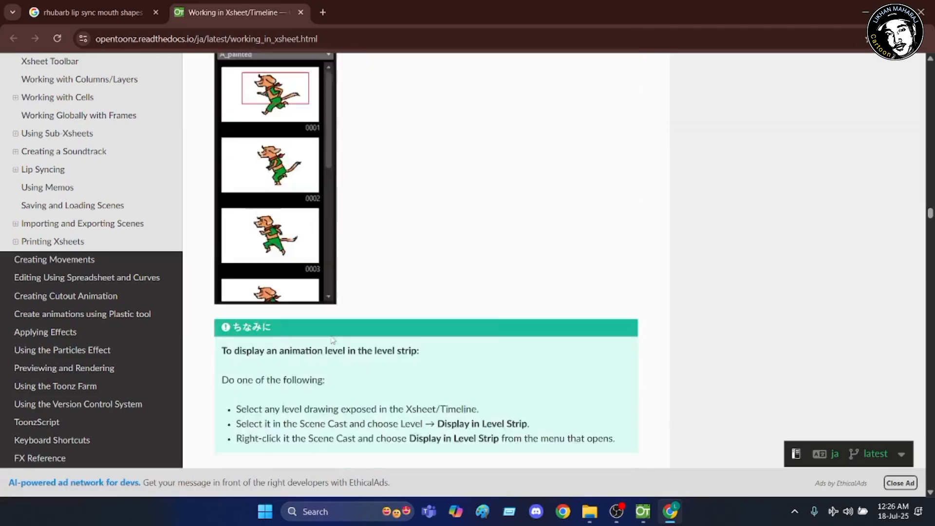
{"action": "scroll", "coordinate": [333, 338], "scroll_direction": "down", "scroll_amount": 20}
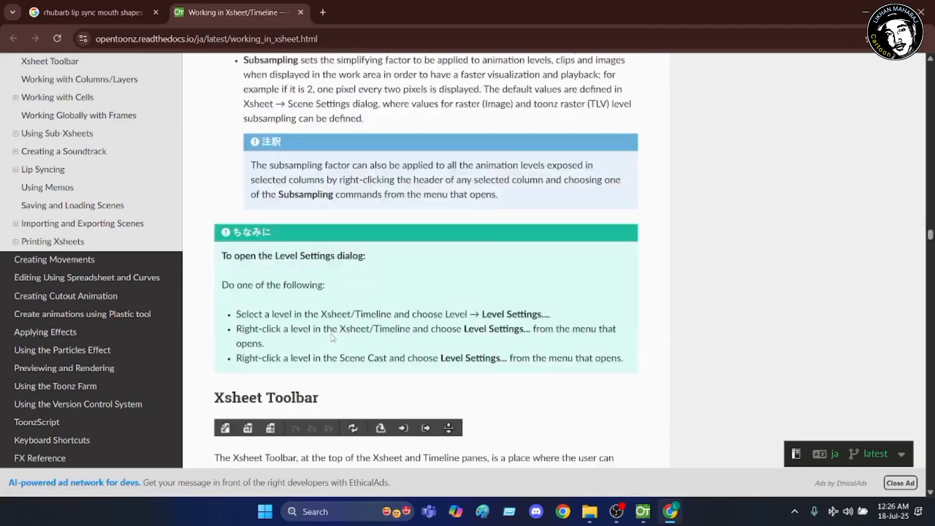
{"action": "scroll", "coordinate": [332, 336], "scroll_direction": "down", "scroll_amount": 20}
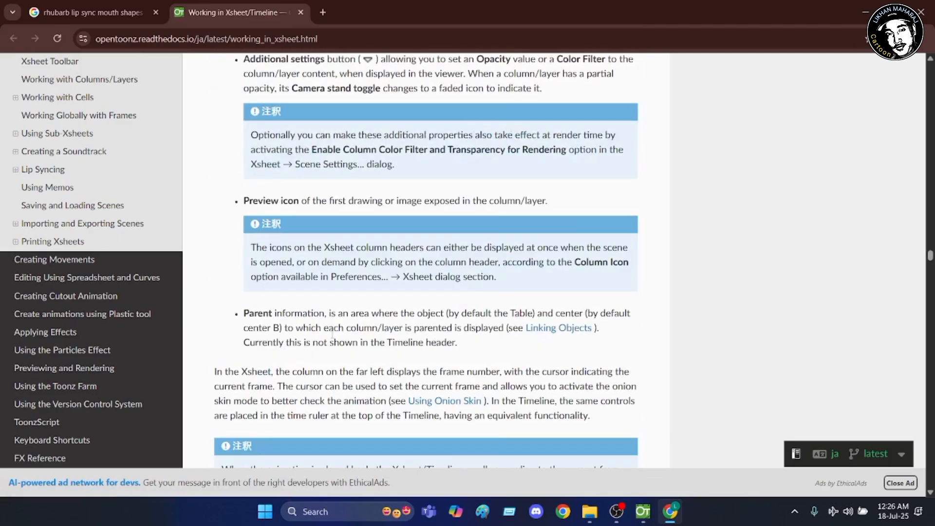
{"action": "scroll", "coordinate": [333, 339], "scroll_direction": "down", "scroll_amount": 20}
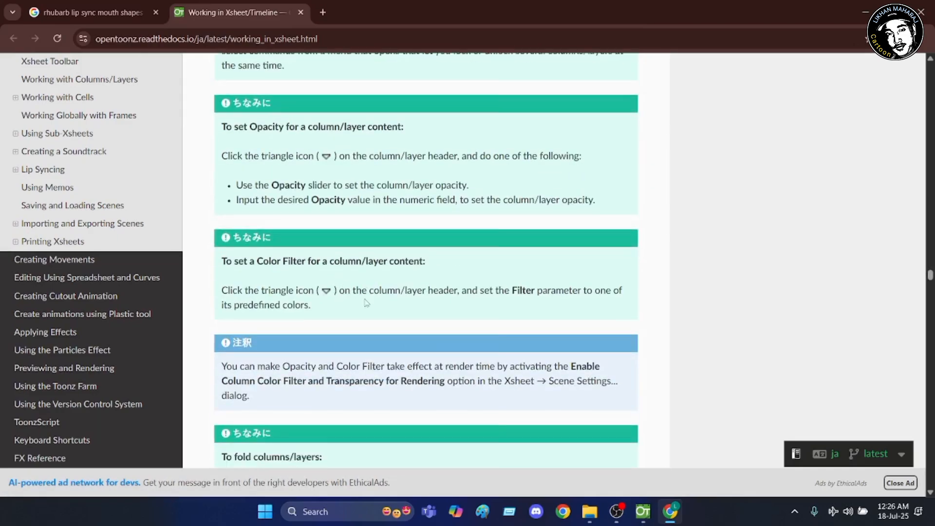
{"action": "scroll", "coordinate": [367, 306], "scroll_direction": "down", "scroll_amount": 20}
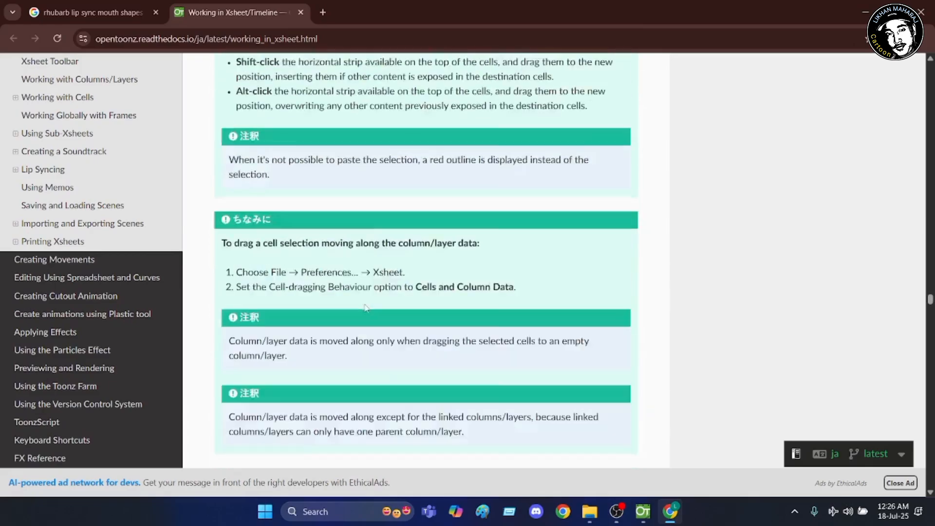
{"action": "scroll", "coordinate": [364, 310], "scroll_direction": "down", "scroll_amount": 20}
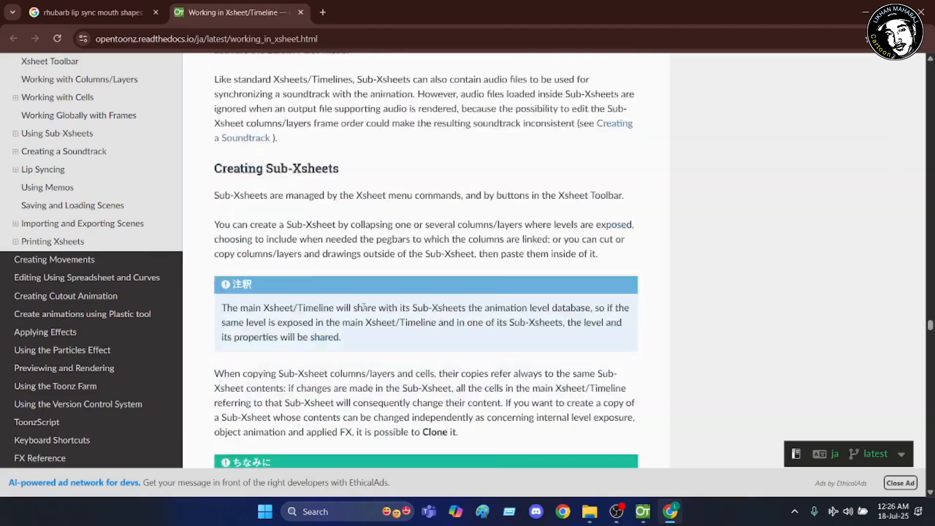
{"action": "scroll", "coordinate": [362, 310], "scroll_direction": "down", "scroll_amount": 20}
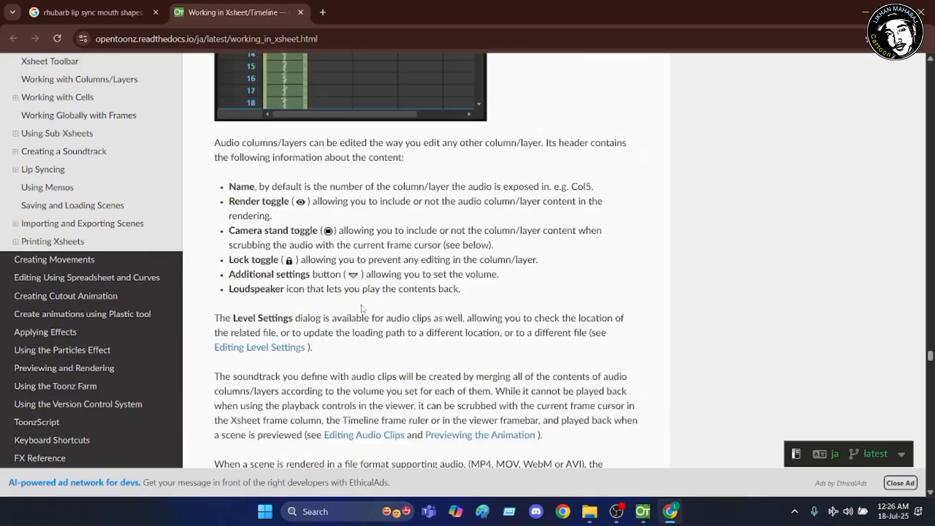
{"action": "scroll", "coordinate": [361, 306], "scroll_direction": "down", "scroll_amount": 20}
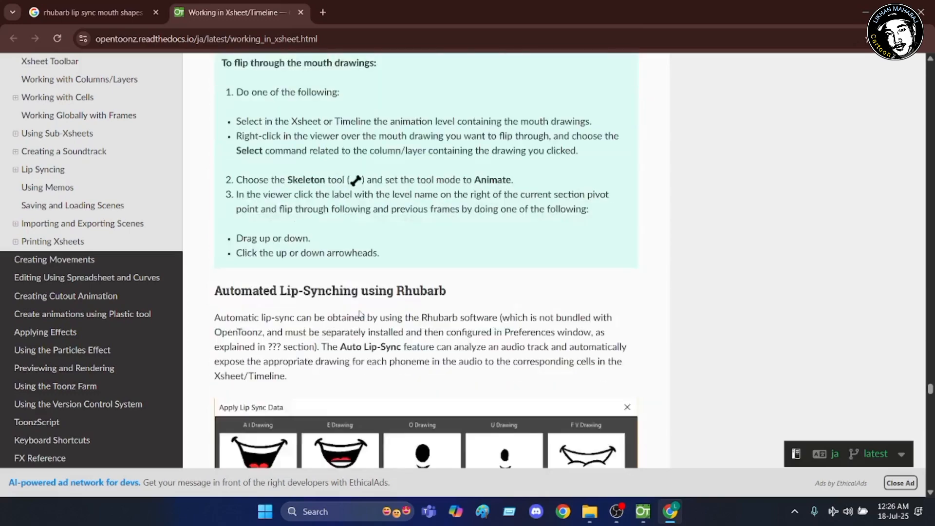
{"action": "scroll", "coordinate": [361, 316], "scroll_direction": "up", "scroll_amount": 9}
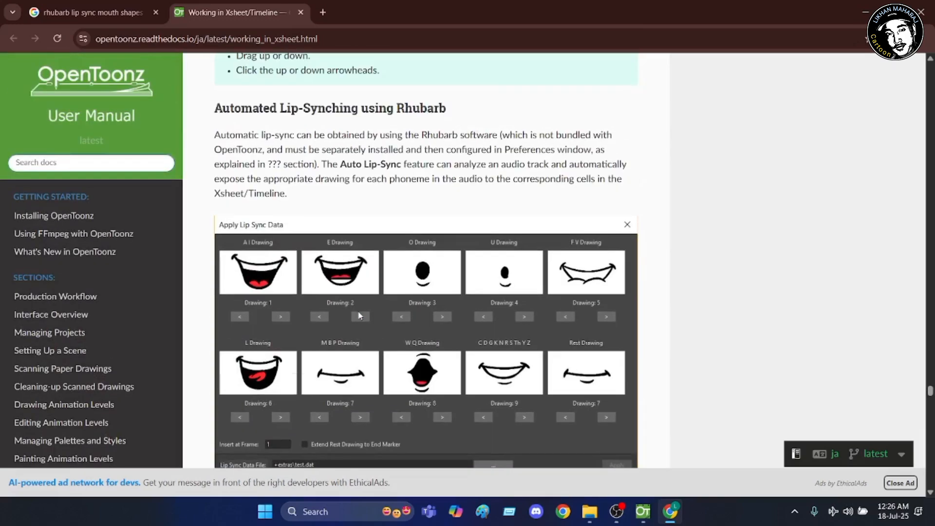
{"action": "scroll", "coordinate": [361, 316], "scroll_direction": "down", "scroll_amount": 3}
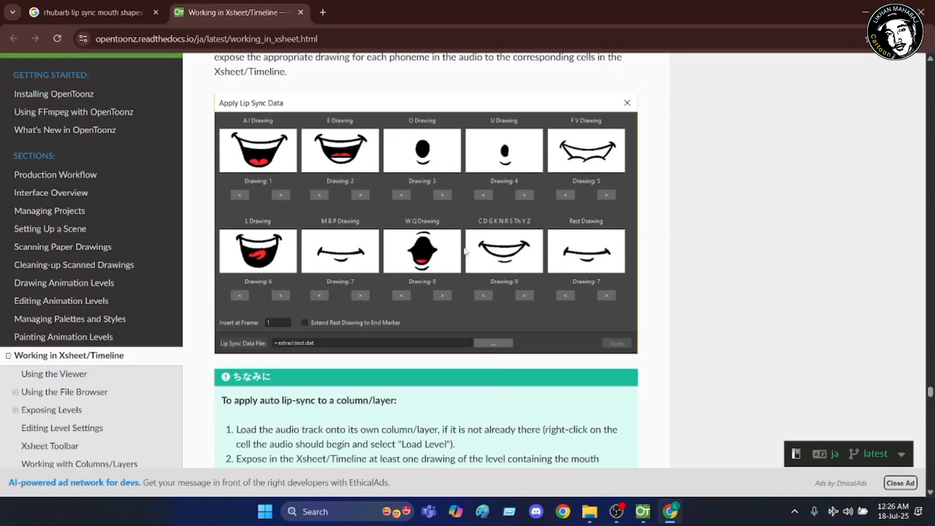
Skim the manual page beyond the Rhubarb section, then close the browser and switch back to OpenToonz
{"action": "scroll", "coordinate": [336, 301], "scroll_direction": "down", "scroll_amount": 15}
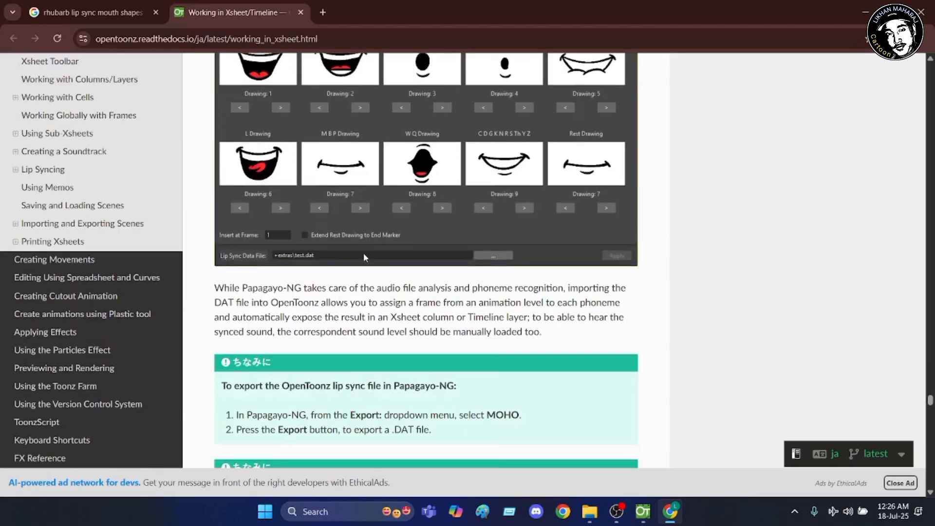
{"action": "scroll", "coordinate": [369, 251], "scroll_direction": "down", "scroll_amount": 20}
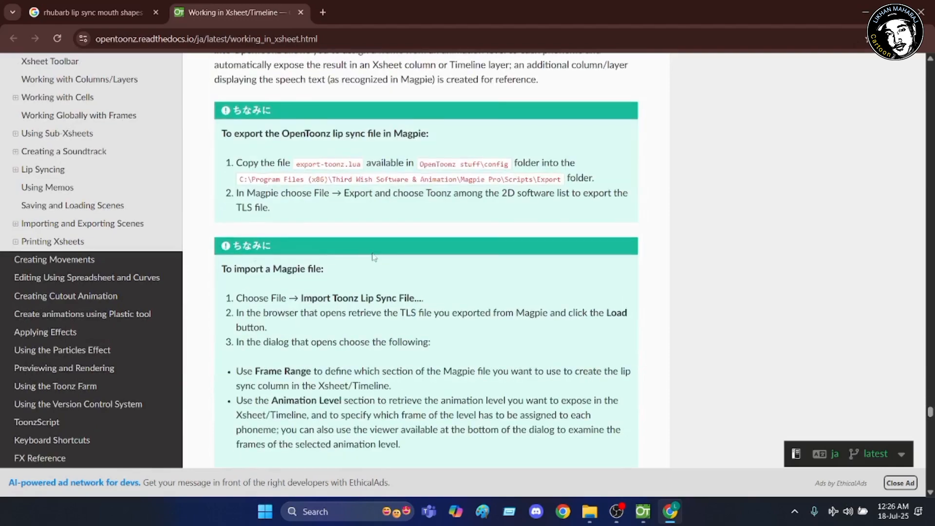
{"action": "scroll", "coordinate": [372, 274], "scroll_direction": "down", "scroll_amount": 20}
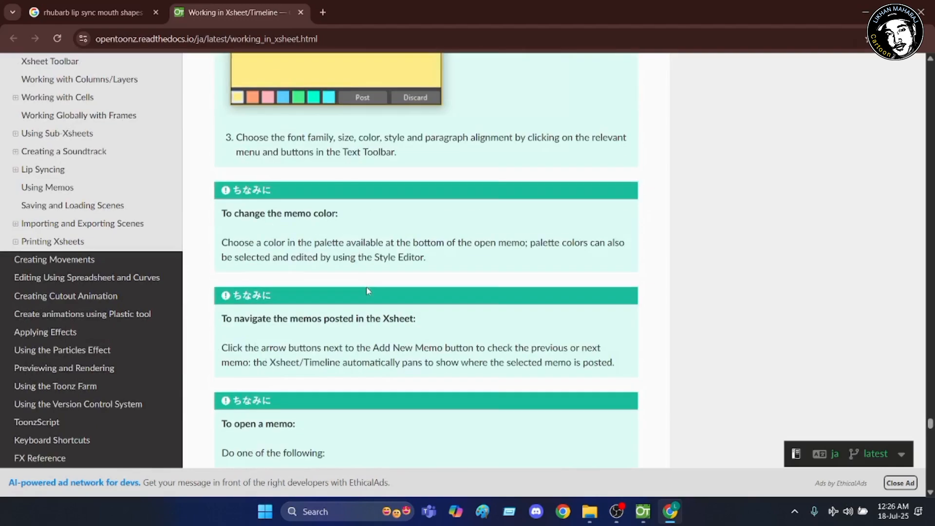
{"action": "scroll", "coordinate": [368, 290], "scroll_direction": "down", "scroll_amount": 15}
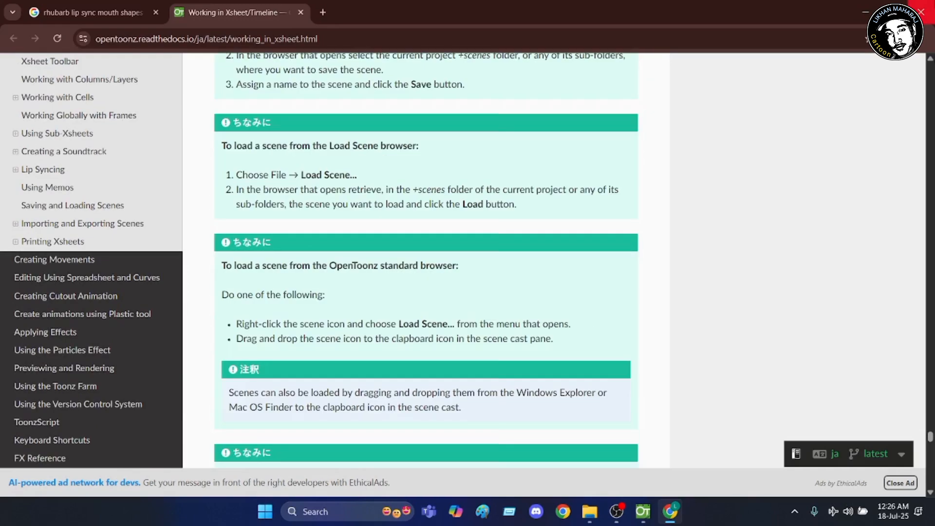
{"action": "left_click", "coordinate": [925, 17]}
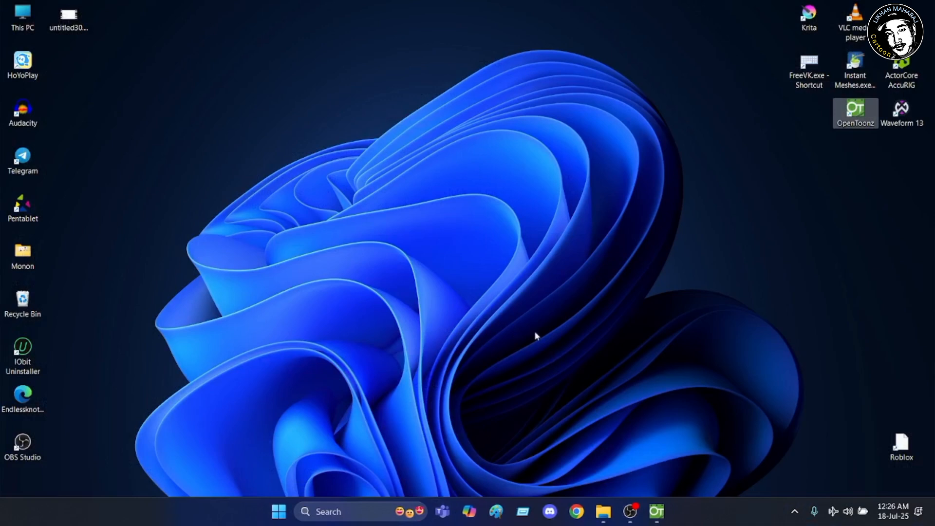
{"action": "left_click", "coordinate": [657, 518]}
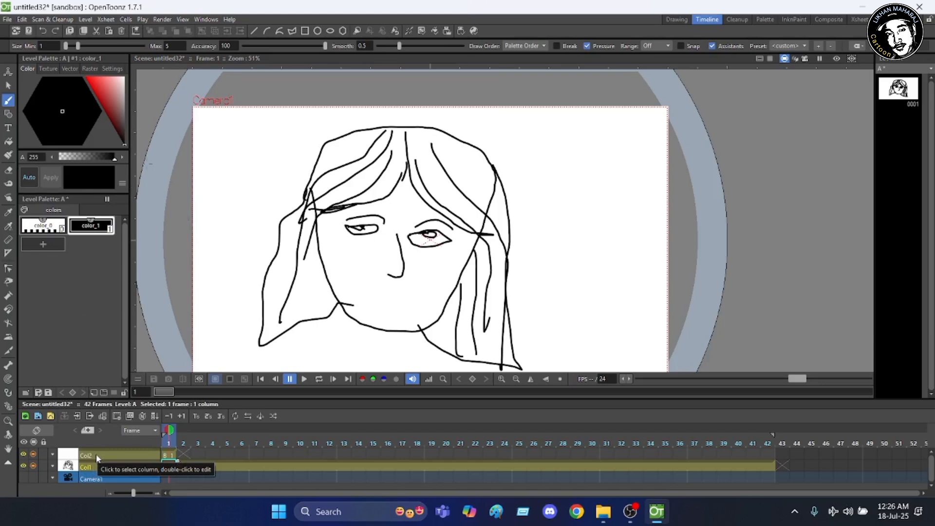
Draw a wide open smiling mouth below the nose at frame 1 of Col2
{"action": "left_click", "coordinate": [169, 467]}
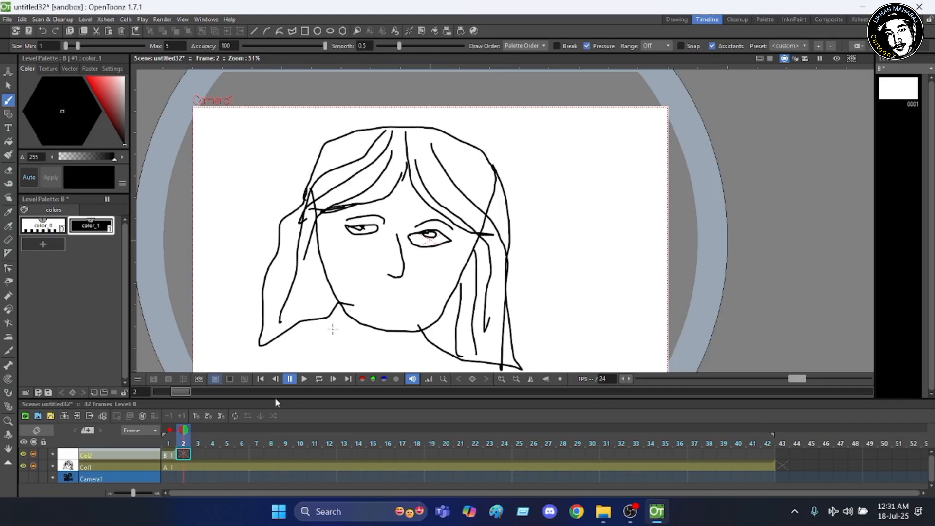
{"action": "left_click", "coordinate": [166, 456]}
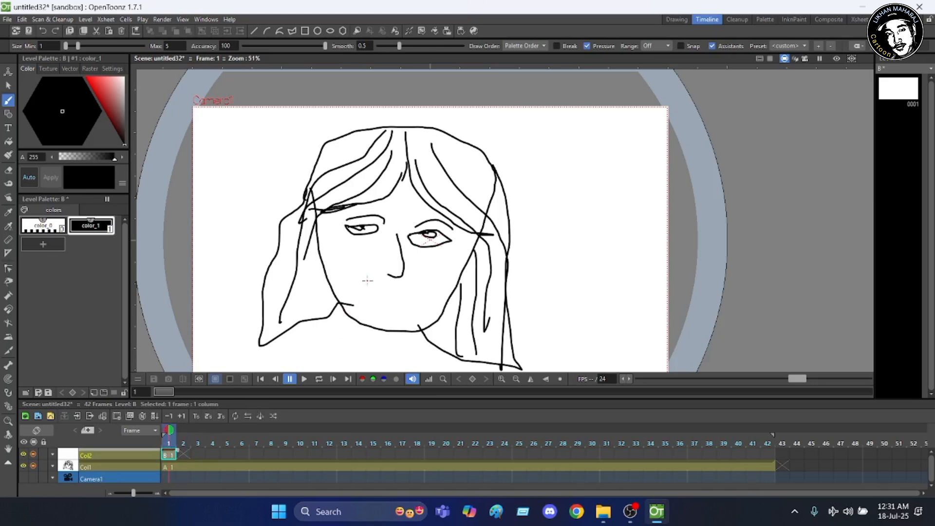
{"action": "left_click_drag", "start_coordinate": [422, 294], "coordinate": [394, 313]}
{"action": "left_click_drag", "start_coordinate": [366, 281], "coordinate": [368, 281]}
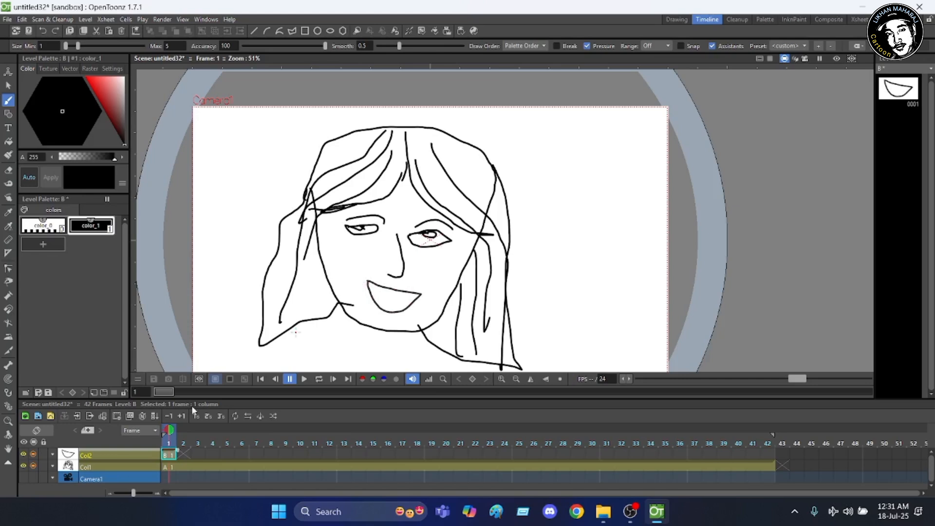
Draw a slightly smaller open mouth at frame 2 of Col2 and a closed mouth as a single line at frame 3
{"action": "left_click", "coordinate": [183, 455]}
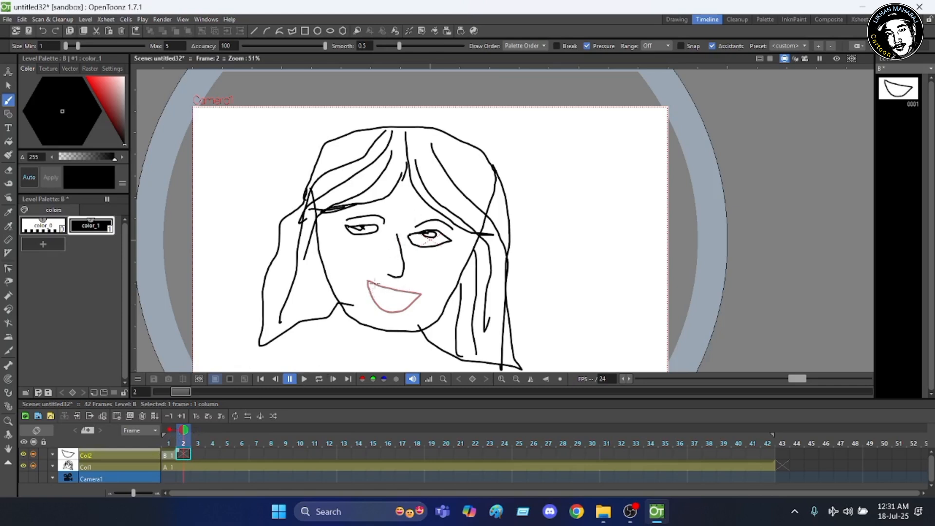
{"action": "mouse_move", "coordinate": [369, 282]}
{"action": "left_mouse_down"}
{"action": "mouse_move", "coordinate": [418, 289]}
{"action": "mouse_move", "coordinate": [392, 309]}
{"action": "mouse_move", "coordinate": [370, 281]}
{"action": "left_mouse_up"}
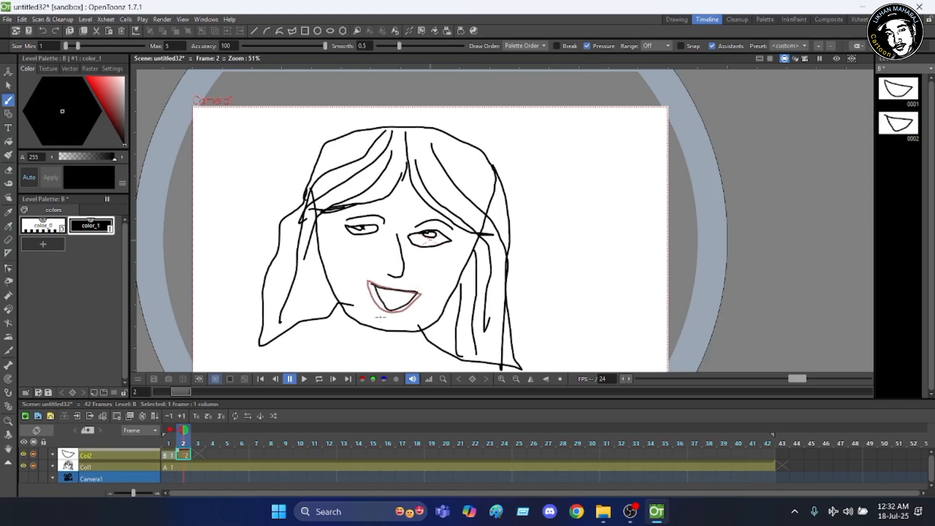
{"action": "left_click", "coordinate": [198, 454]}
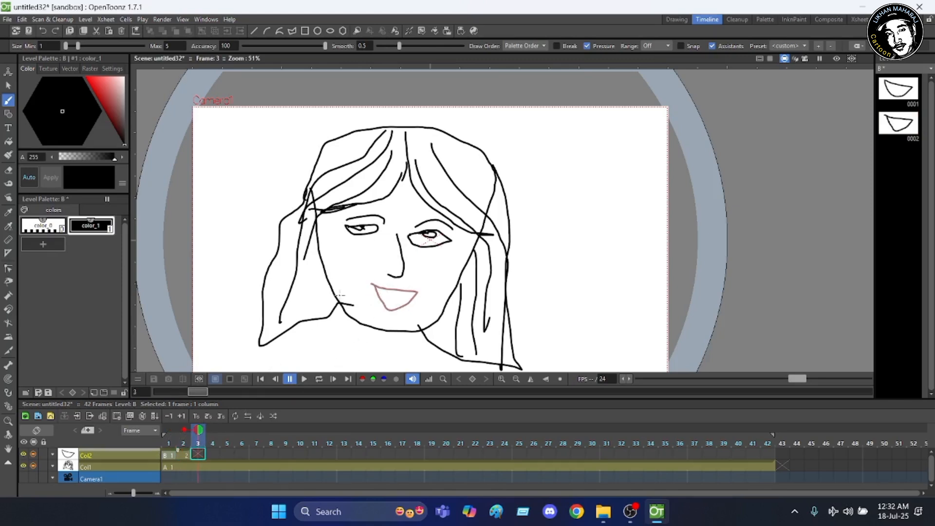
{"action": "left_click", "coordinate": [374, 285]}
{"action": "left_click_drag", "start_coordinate": [404, 293], "coordinate": [415, 293]}
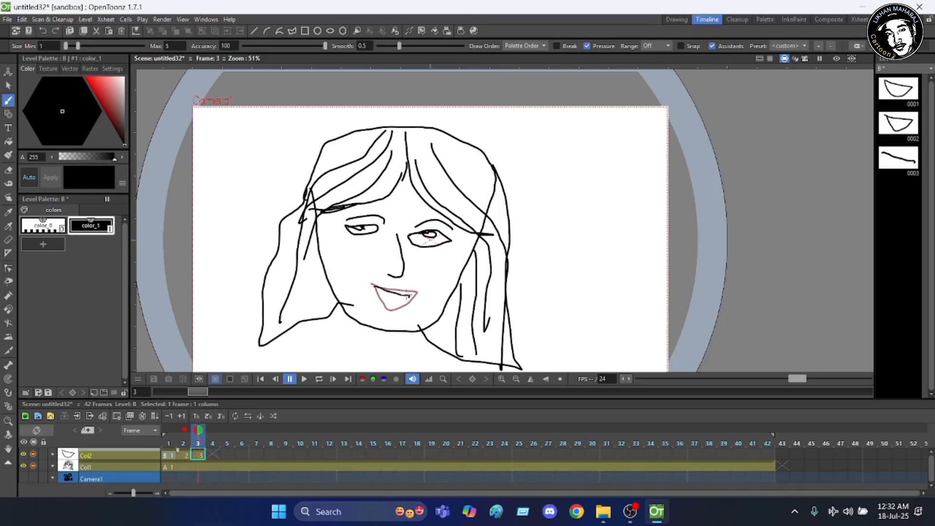
Draw a small round open mouth at frame 4 of Col2 and select the empty cell at frame 5
{"action": "left_click", "coordinate": [212, 453]}
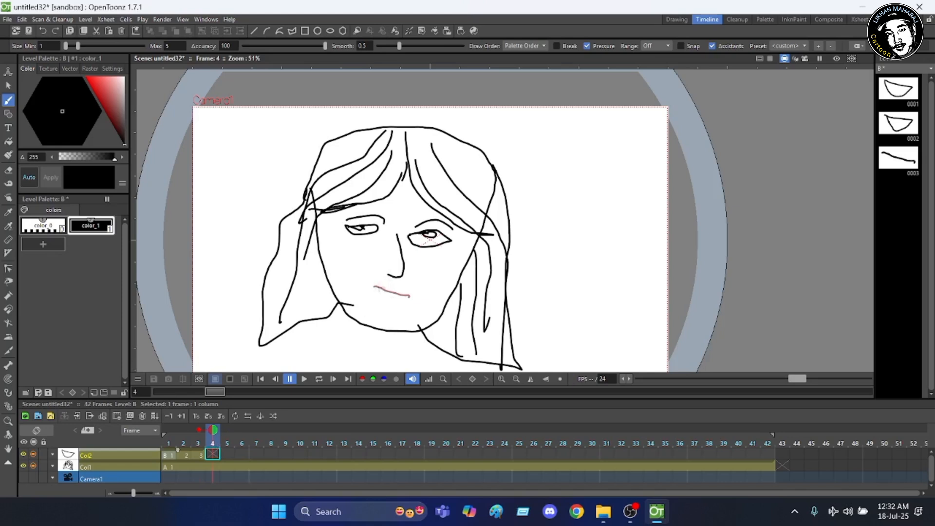
{"action": "left_click", "coordinate": [381, 293]}
{"action": "mouse_move", "coordinate": [382, 306]}
{"action": "left_mouse_down"}
{"action": "mouse_move", "coordinate": [404, 299]}
{"action": "mouse_move", "coordinate": [389, 287]}
{"action": "left_mouse_up"}
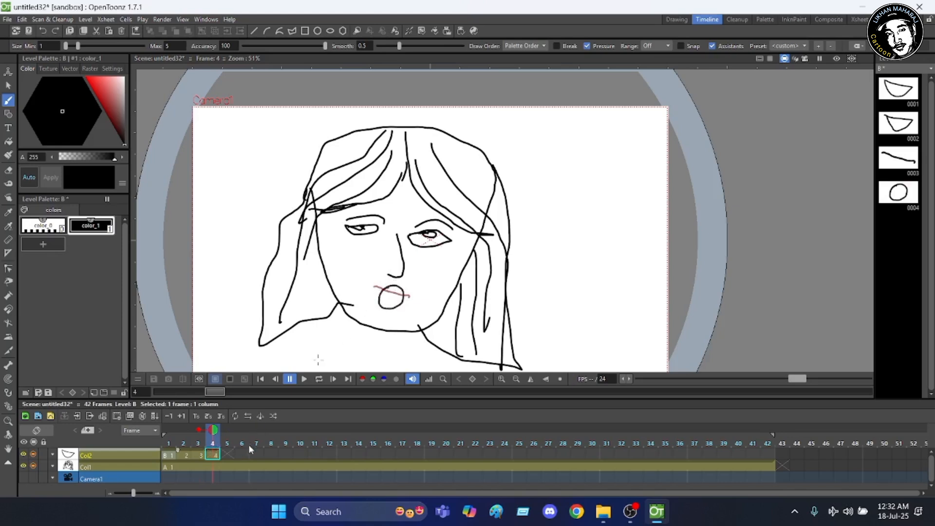
{"action": "left_click", "coordinate": [227, 454]}
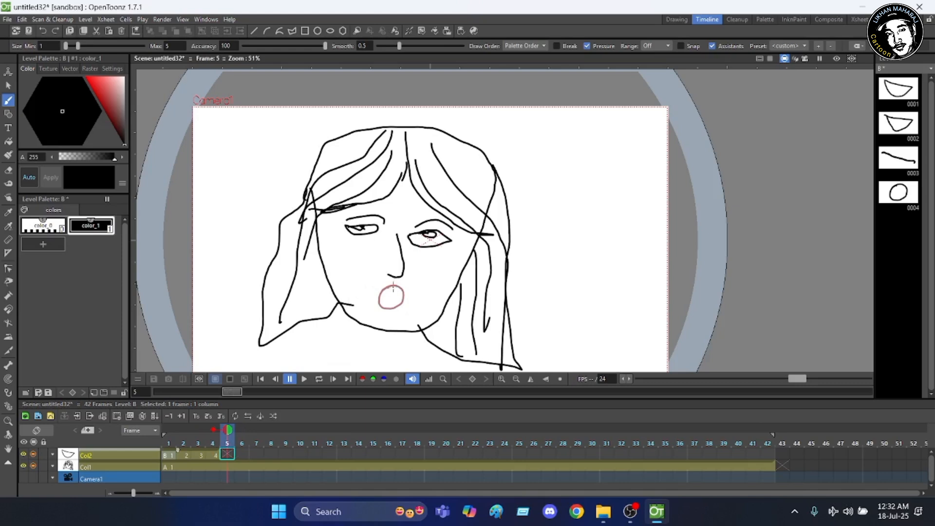
Draw a lip-shaped open mouth at frame 5 of Col2 and a downturned curved line mouth at frame 6
{"action": "left_click", "coordinate": [376, 289]}
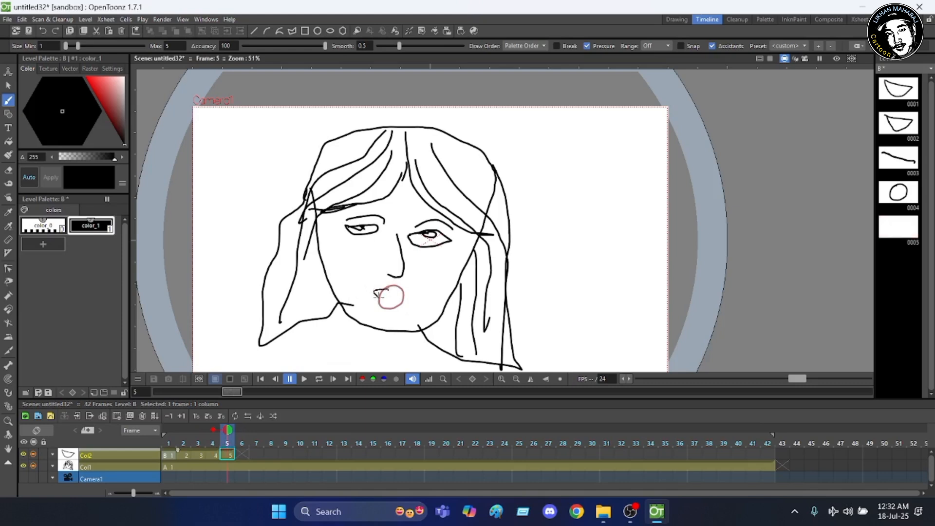
{"action": "left_click_drag", "start_coordinate": [407, 299], "coordinate": [405, 298]}
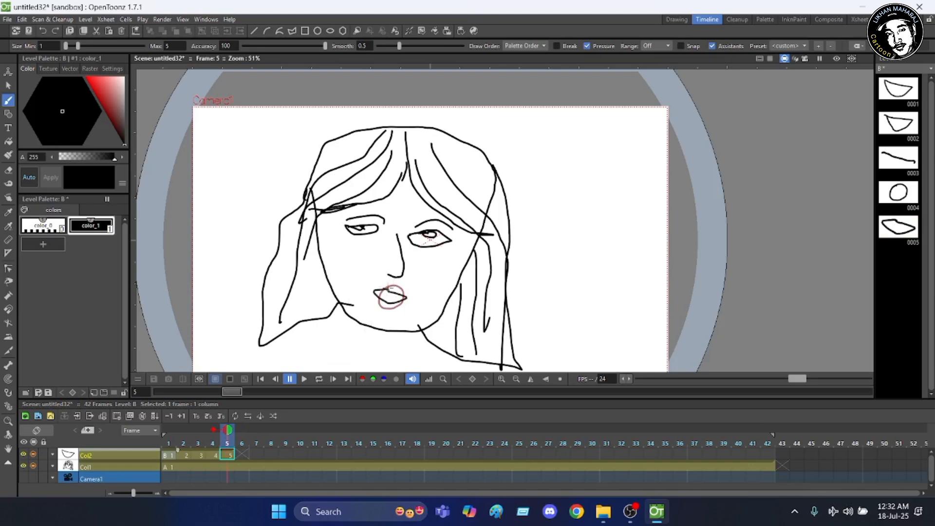
{"action": "key", "text": "period"}
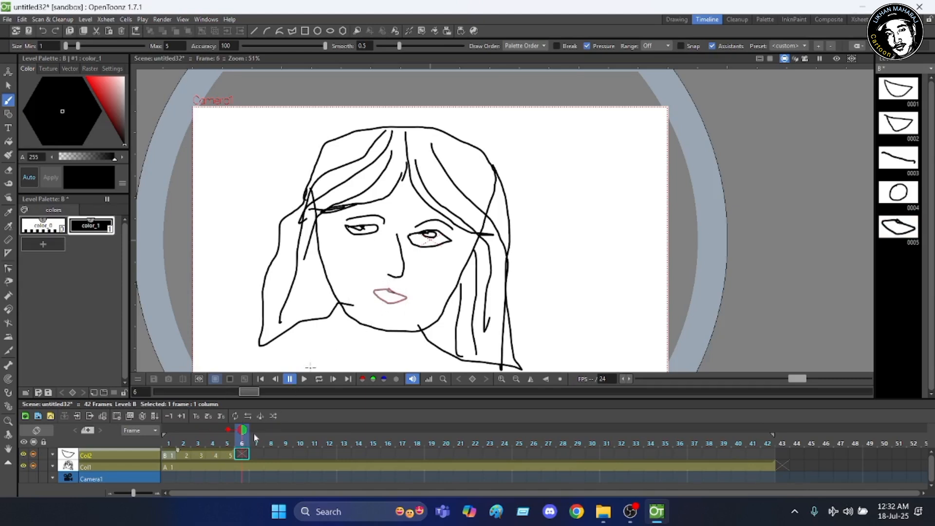
{"action": "left_click", "coordinate": [368, 292]}
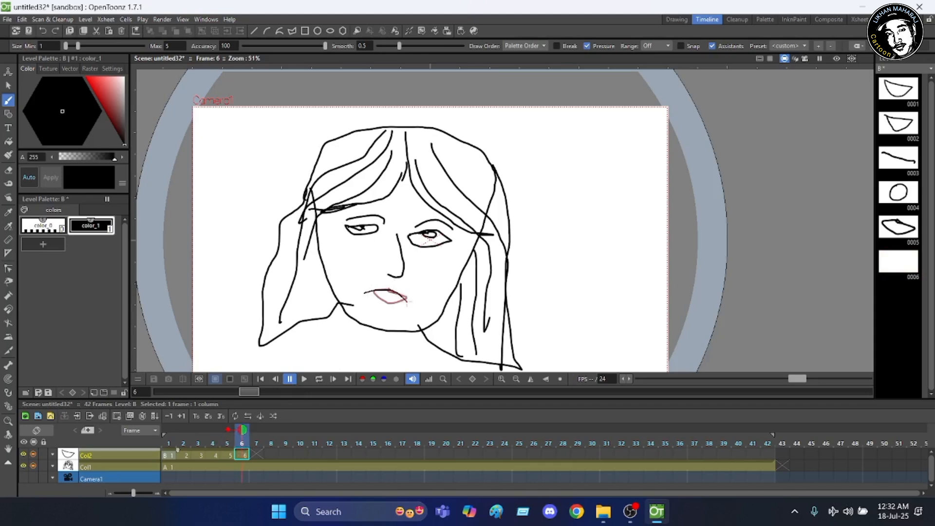
Draw a flat, wide open mouth at frame 7 of Col2 and an upturned smile line at frame 8
{"action": "left_click", "coordinate": [254, 446]}
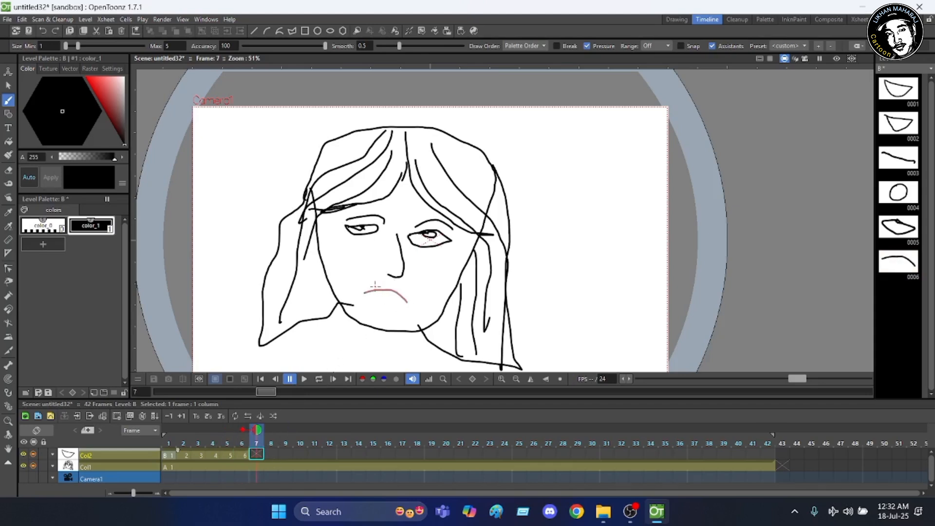
{"action": "mouse_move", "coordinate": [375, 285]}
{"action": "left_mouse_down"}
{"action": "mouse_move", "coordinate": [409, 296]}
{"action": "mouse_move", "coordinate": [384, 301]}
{"action": "left_mouse_up"}
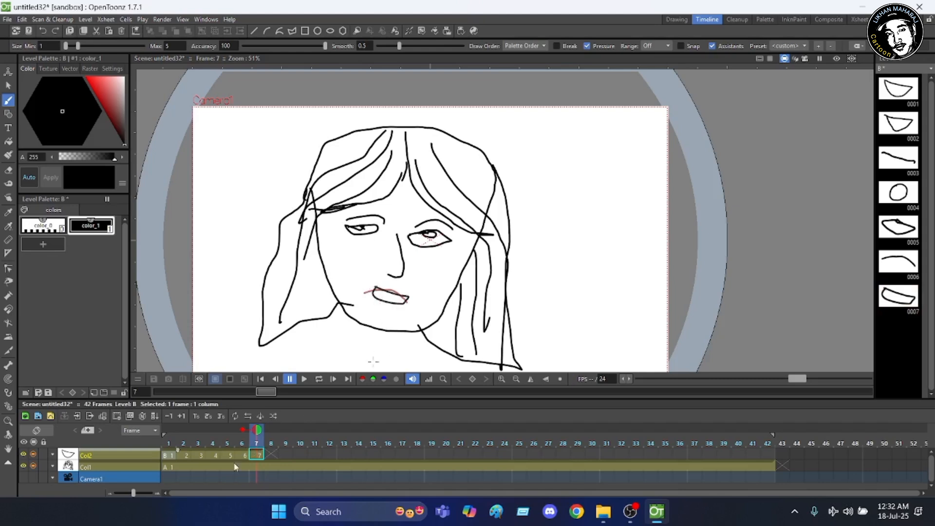
{"action": "left_click", "coordinate": [271, 455]}
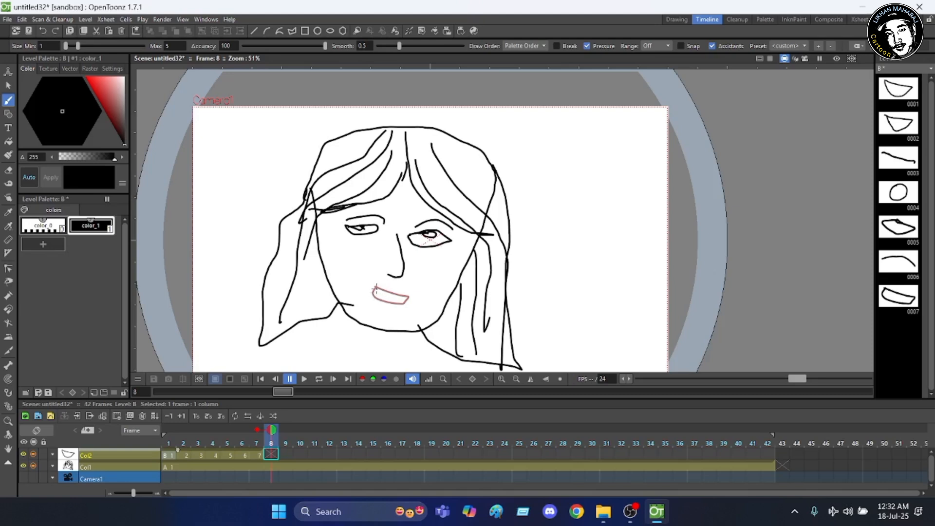
{"action": "mouse_move", "coordinate": [375, 289]}
{"action": "left_mouse_down"}
{"action": "mouse_move", "coordinate": [408, 293]}
{"action": "mouse_move", "coordinate": [374, 289]}
{"action": "mouse_move", "coordinate": [404, 297]}
{"action": "mouse_move", "coordinate": [385, 306]}
{"action": "mouse_move", "coordinate": [370, 289]}
{"action": "left_mouse_up"}
Draw a slim oval open mouth at frame 9 of Col2 and a small round open mouth at frame 10
{"action": "key", "text": "period"}
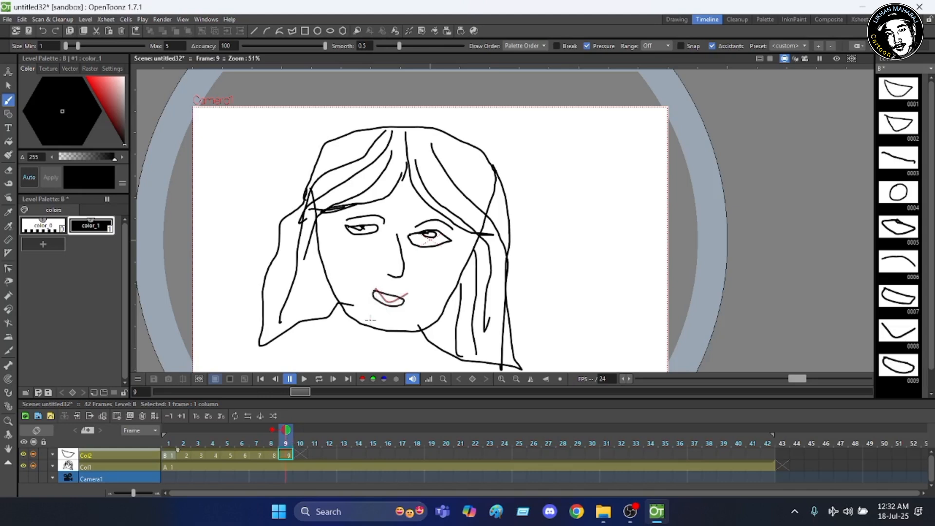
{"action": "left_click", "coordinate": [300, 453]}
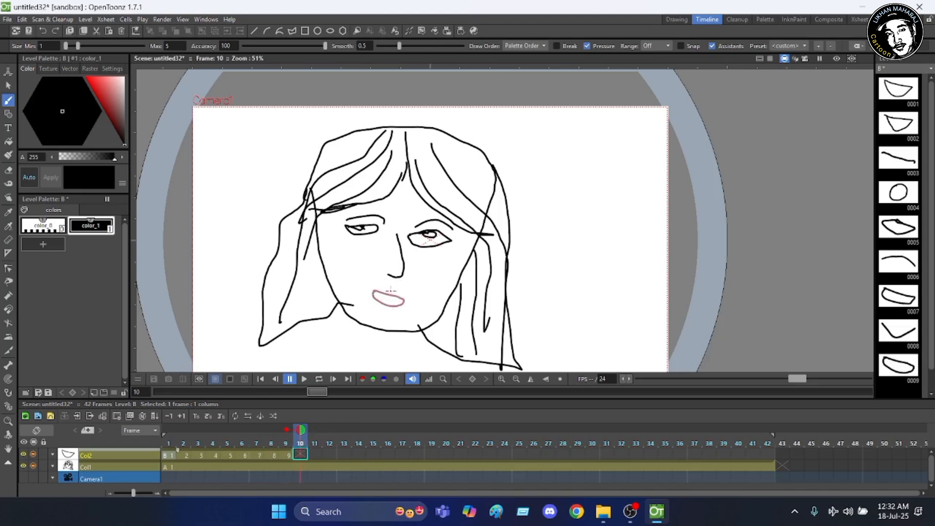
{"action": "mouse_move", "coordinate": [391, 291]}
{"action": "left_mouse_down"}
{"action": "mouse_move", "coordinate": [379, 304]}
{"action": "mouse_move", "coordinate": [394, 312]}
{"action": "mouse_move", "coordinate": [400, 290]}
{"action": "mouse_move", "coordinate": [390, 289]}
{"action": "left_mouse_up"}
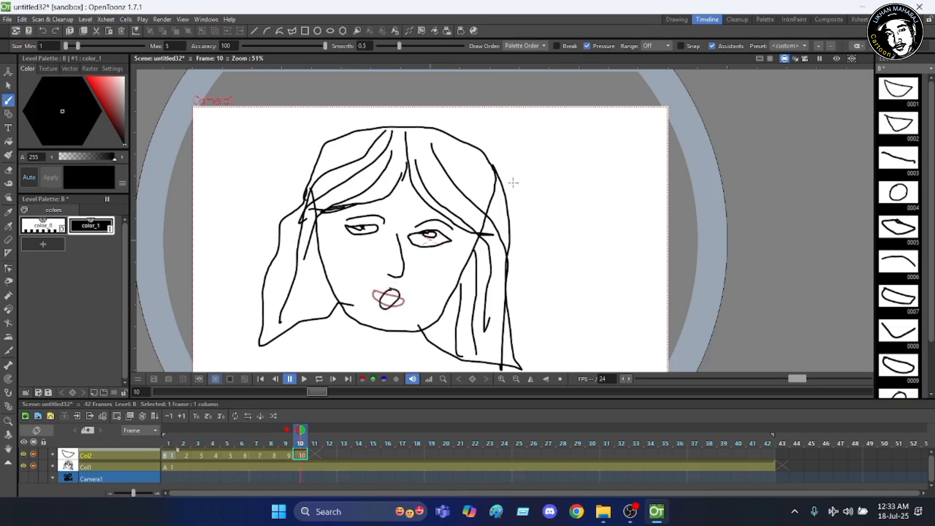
{"action": "scroll", "coordinate": [599, 157], "scroll_direction": "down", "scroll_amount": 1}
{"action": "scroll", "coordinate": [599, 157], "scroll_direction": "down", "scroll_amount": 1}
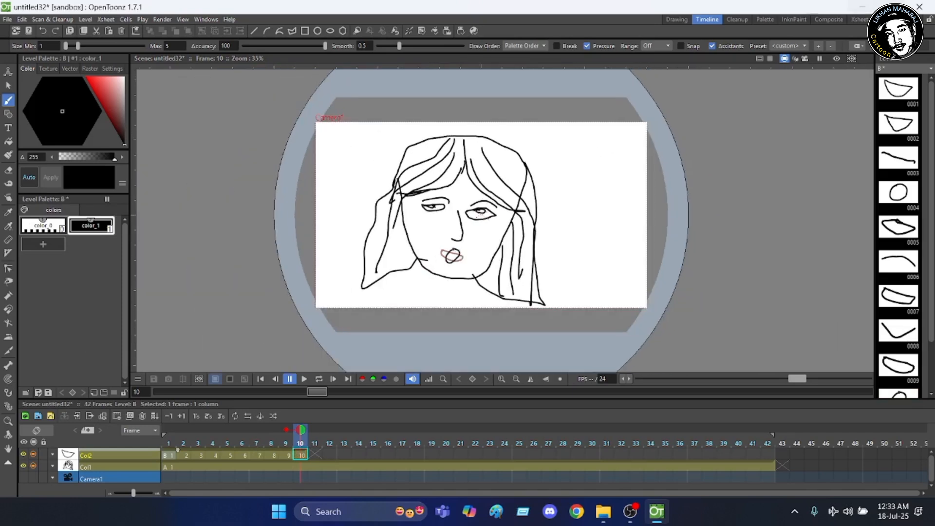
{"action": "scroll", "coordinate": [538, 287], "scroll_direction": "up", "scroll_amount": 1}
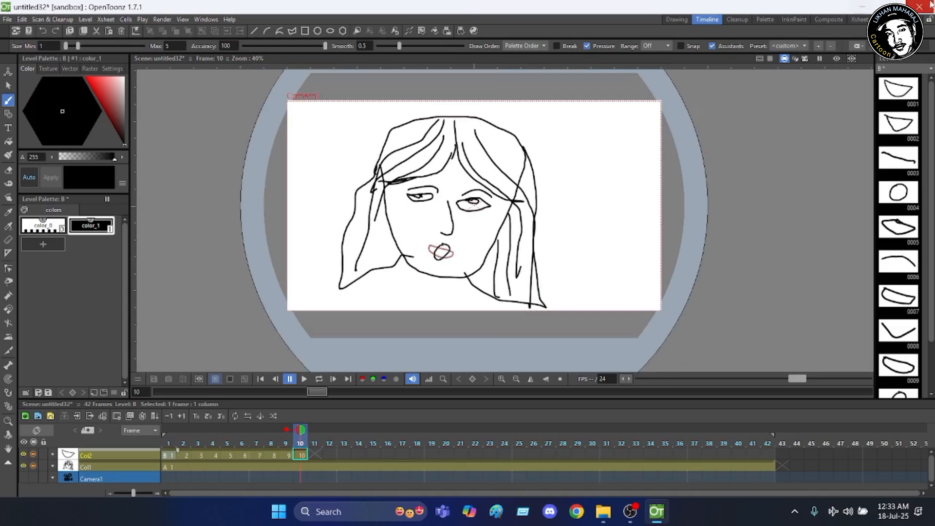
Import the speech file bn-IN-TanishaaNeural (2).wav from the Downloads folder into the OpenToonz scene
{"action": "left_click", "coordinate": [861, 10]}
{"action": "left_click", "coordinate": [828, 77]}
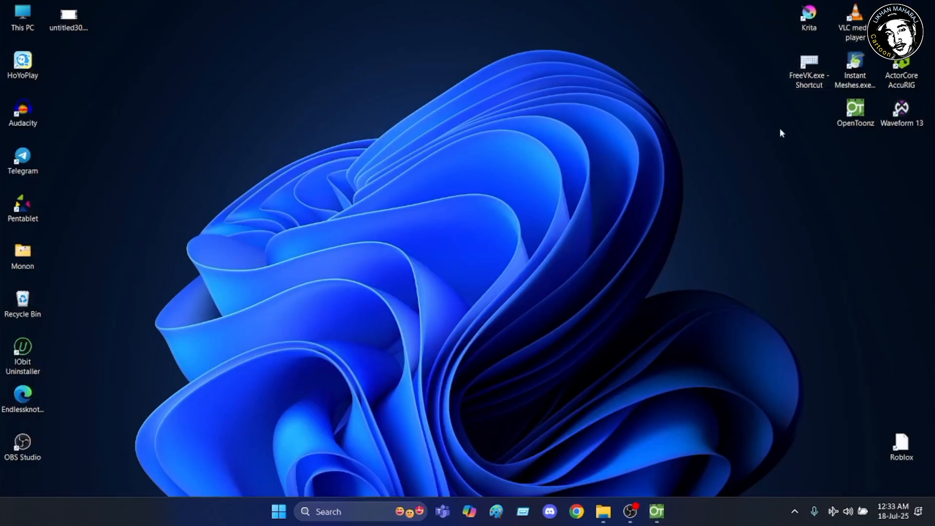
{"action": "double_click", "coordinate": [22, 20]}
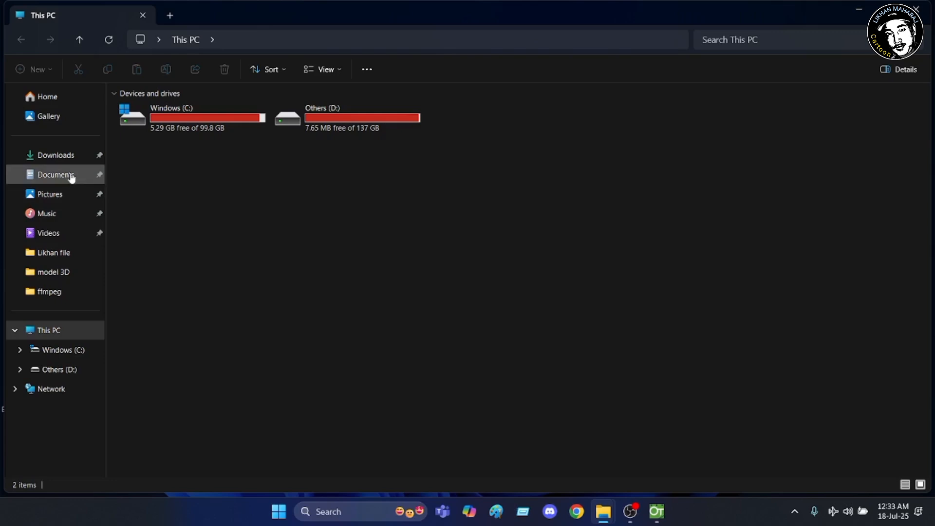
{"action": "left_click", "coordinate": [65, 156]}
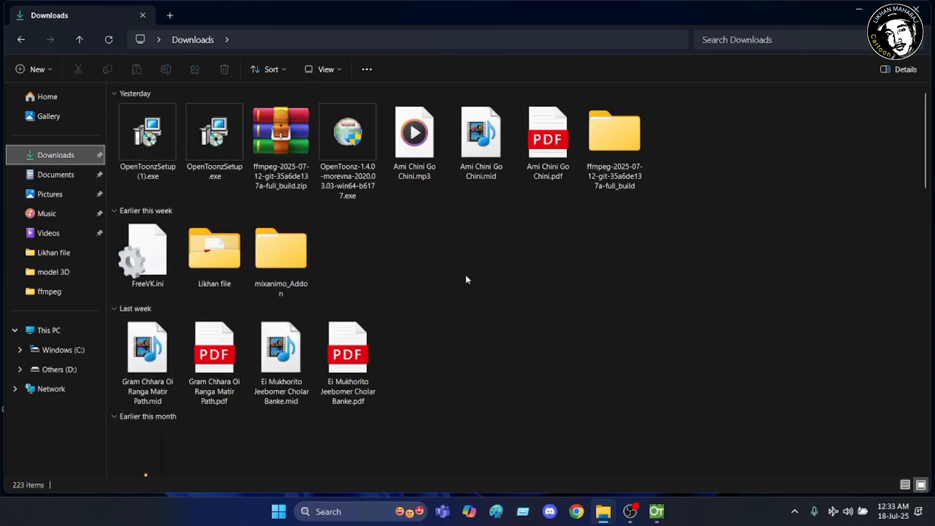
{"action": "scroll", "coordinate": [402, 279], "scroll_direction": "down", "scroll_amount": 10}
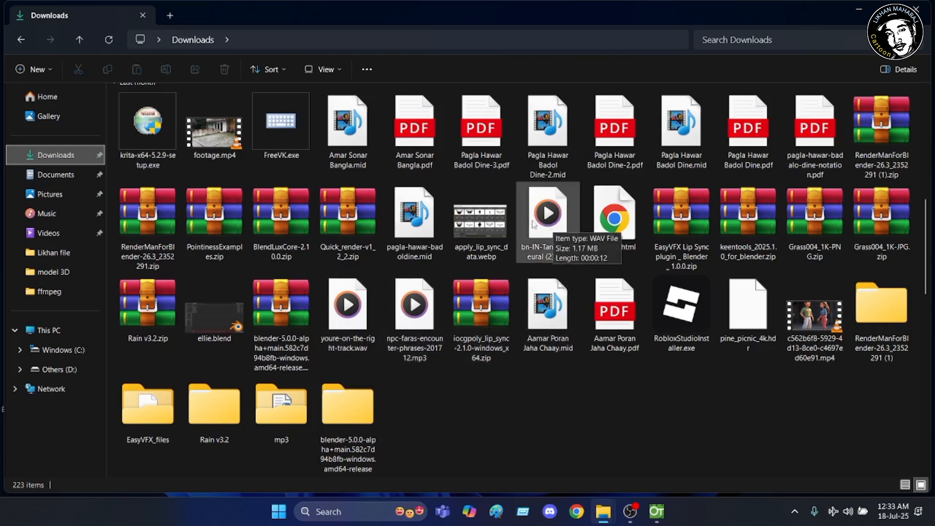
{"action": "left_click_drag", "start_coordinate": [535, 223], "coordinate": [426, 210]}
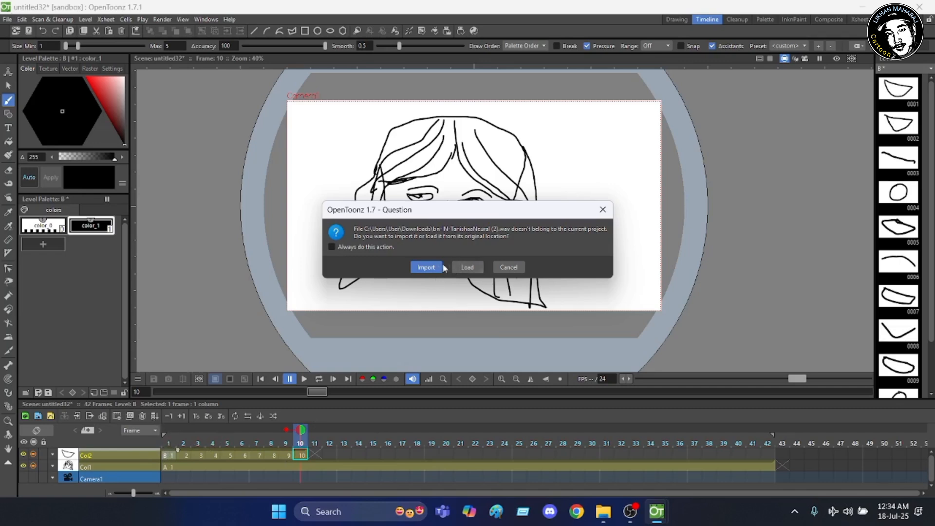
{"action": "left_click", "coordinate": [427, 267]}
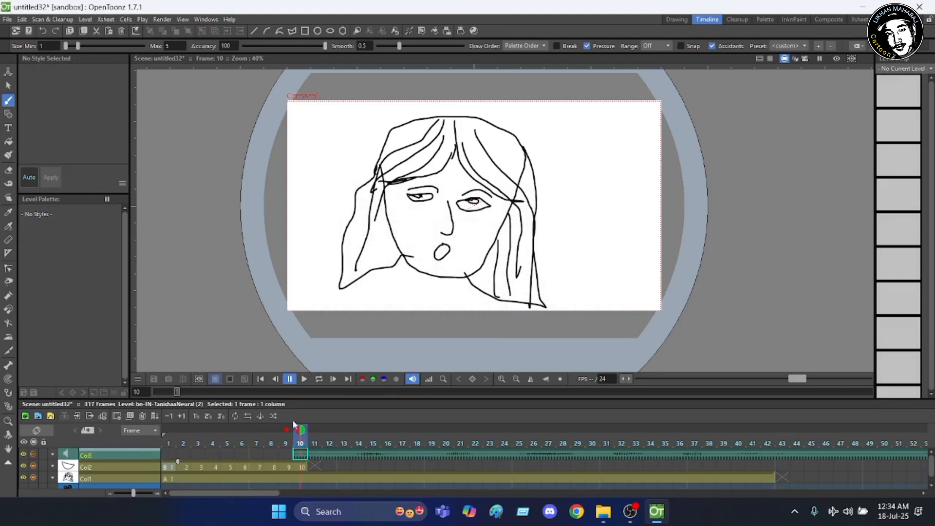
Move the whole audio clip in Col3 so it starts at frame 1, and go to frame 1
{"action": "left_click", "coordinate": [329, 453]}
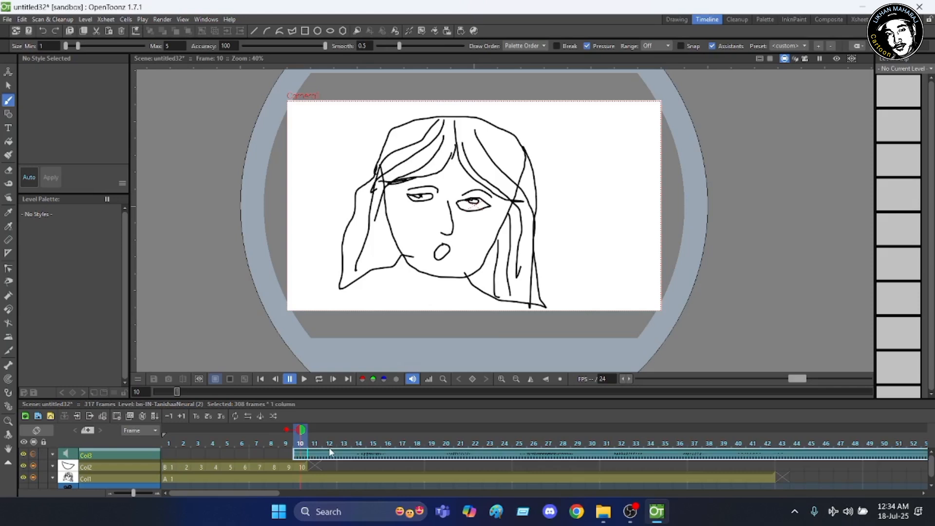
{"action": "left_click_drag", "start_coordinate": [295, 453], "coordinate": [164, 452]}
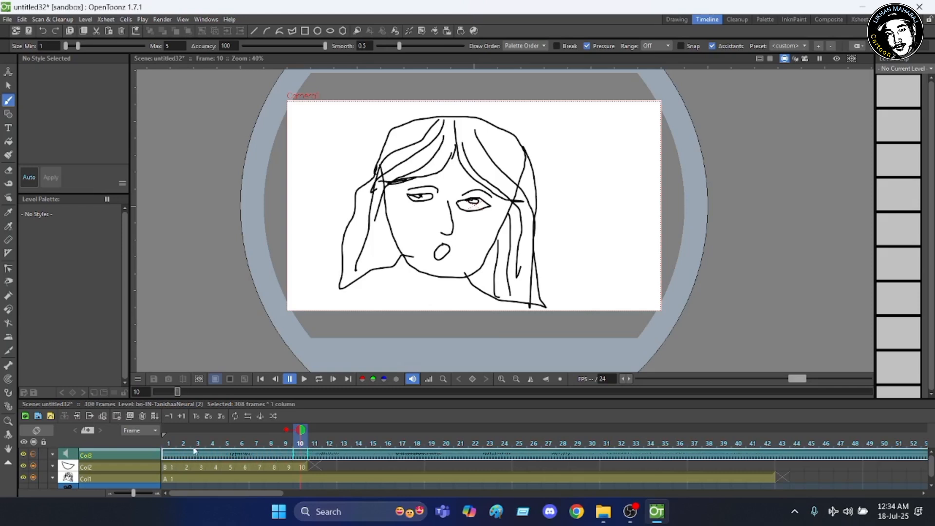
{"action": "left_click", "coordinate": [188, 448]}
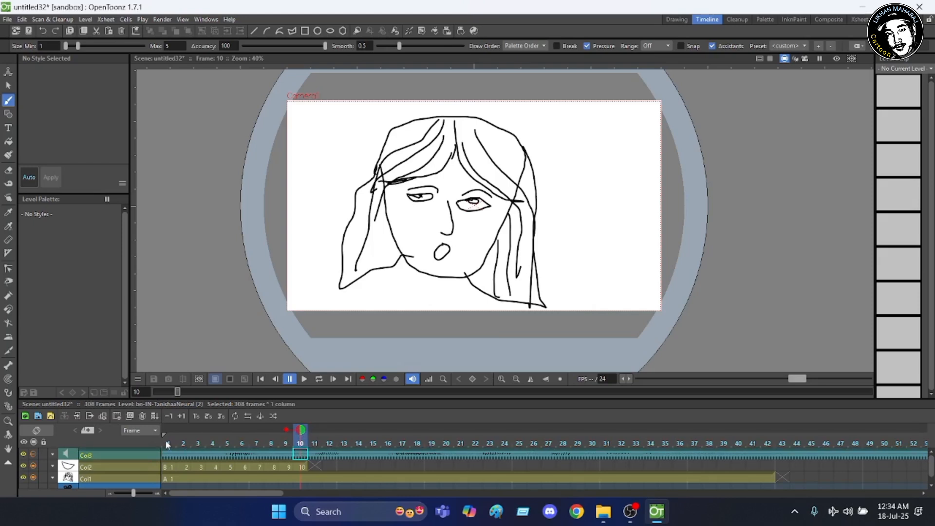
{"action": "left_click", "coordinate": [167, 444]}
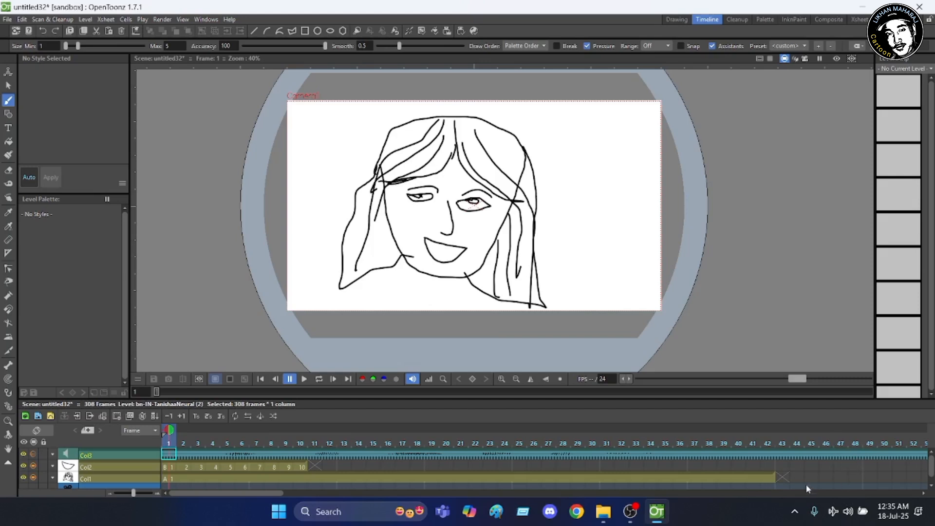
Extend the face drawing in Col1 from frame 42 to the end of the audio at frame 308 and play the scene
{"action": "left_click_drag", "start_coordinate": [186, 493], "coordinate": [274, 494]}
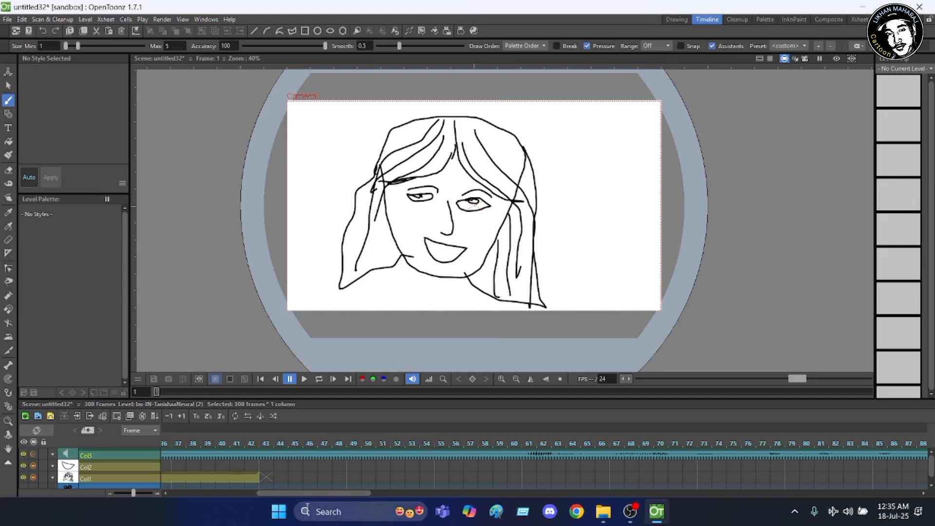
{"action": "left_click_drag", "start_coordinate": [331, 493], "coordinate": [360, 493]}
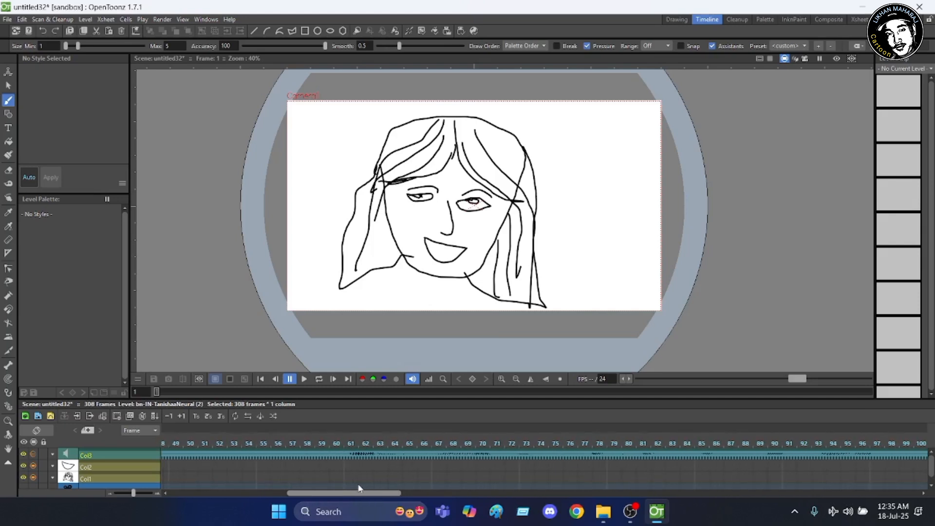
{"action": "left_click", "coordinate": [235, 443]}
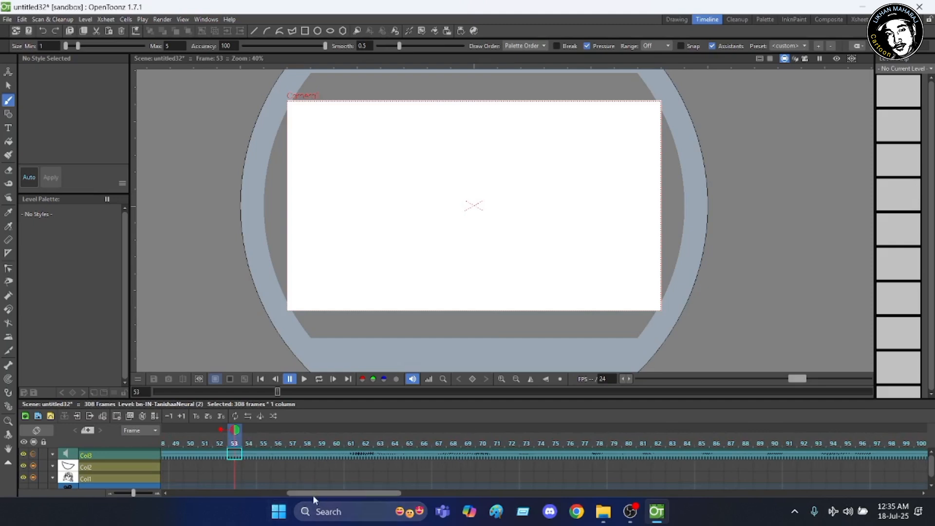
{"action": "left_click_drag", "start_coordinate": [313, 494], "coordinate": [273, 494]}
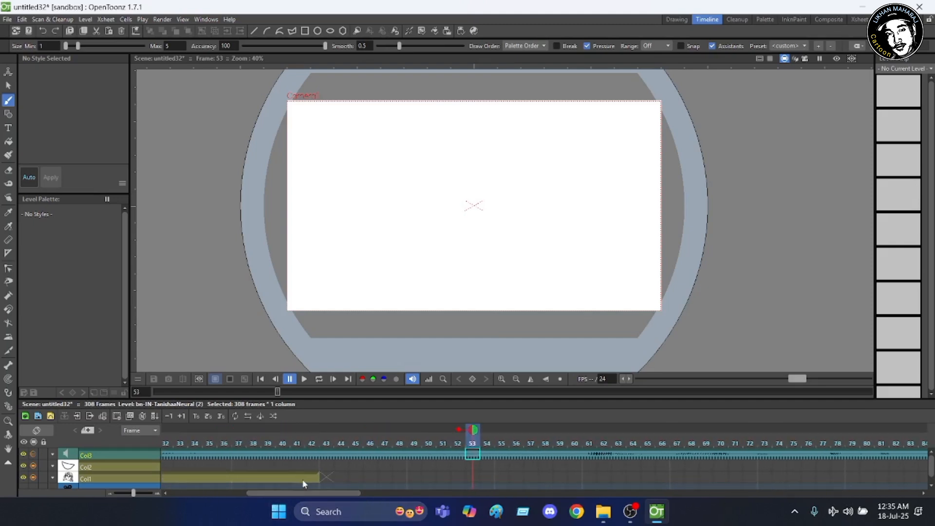
{"action": "left_click", "coordinate": [301, 477]}
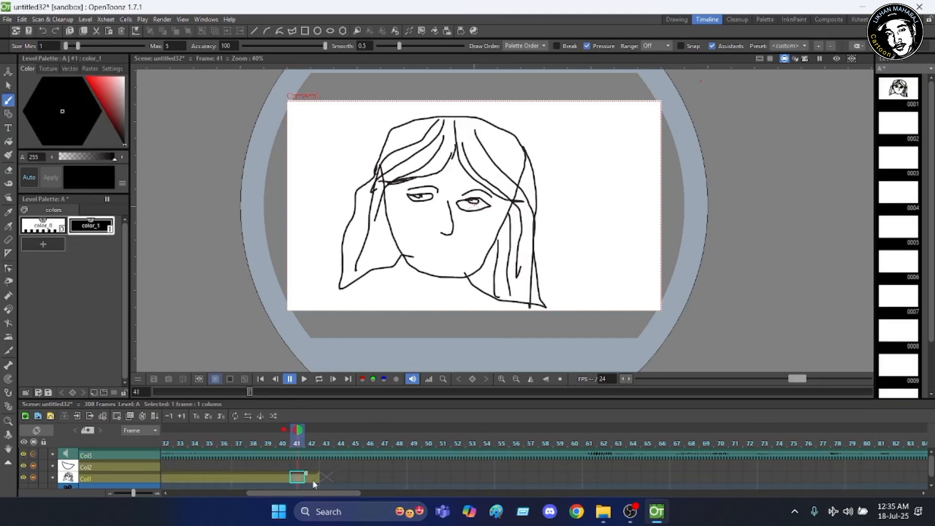
{"action": "left_click", "coordinate": [313, 480]}
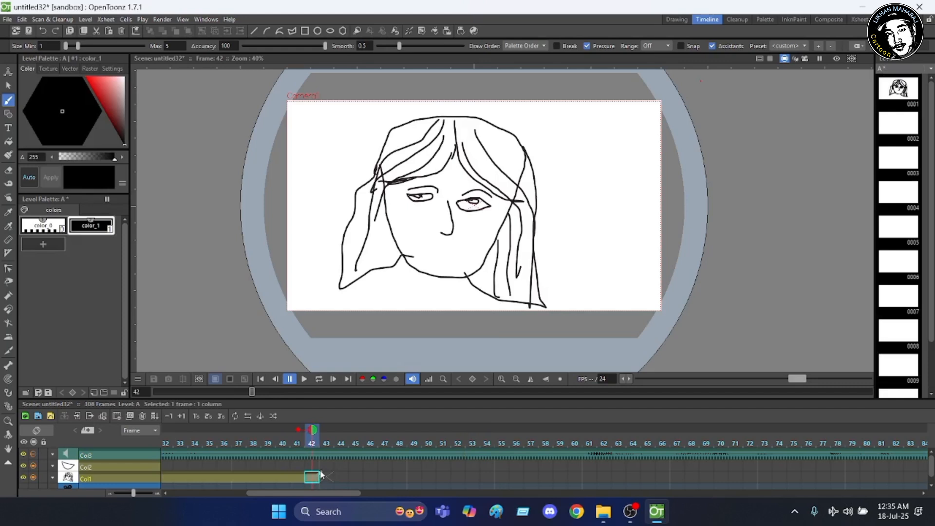
{"action": "left_click_drag", "start_coordinate": [320, 475], "coordinate": [812, 463]}
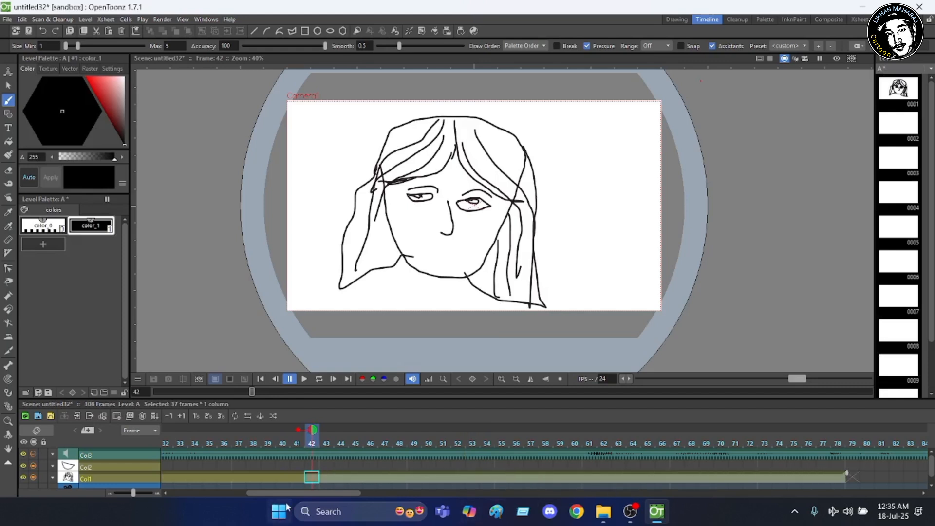
{"action": "left_click_drag", "start_coordinate": [291, 494], "coordinate": [378, 496]}
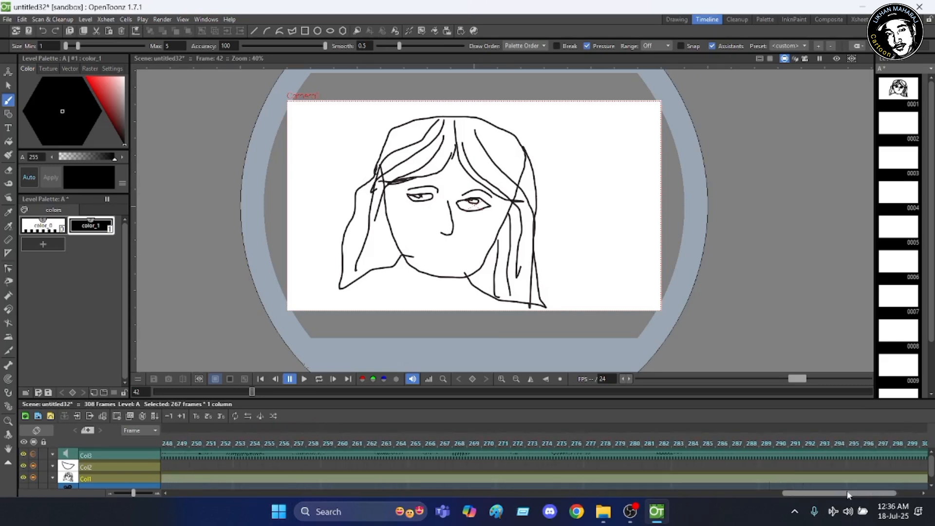
{"action": "mouse_move", "coordinate": [849, 495]}
{"action": "left_mouse_down"}
{"action": "mouse_move", "coordinate": [407, 495]}
{"action": "mouse_move", "coordinate": [249, 471]}
{"action": "left_mouse_up"}
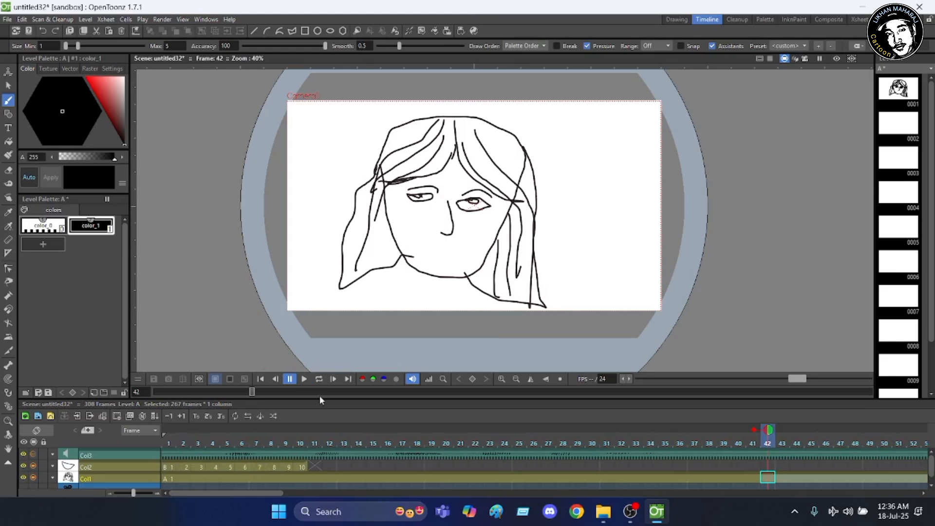
{"action": "left_click", "coordinate": [304, 380]}
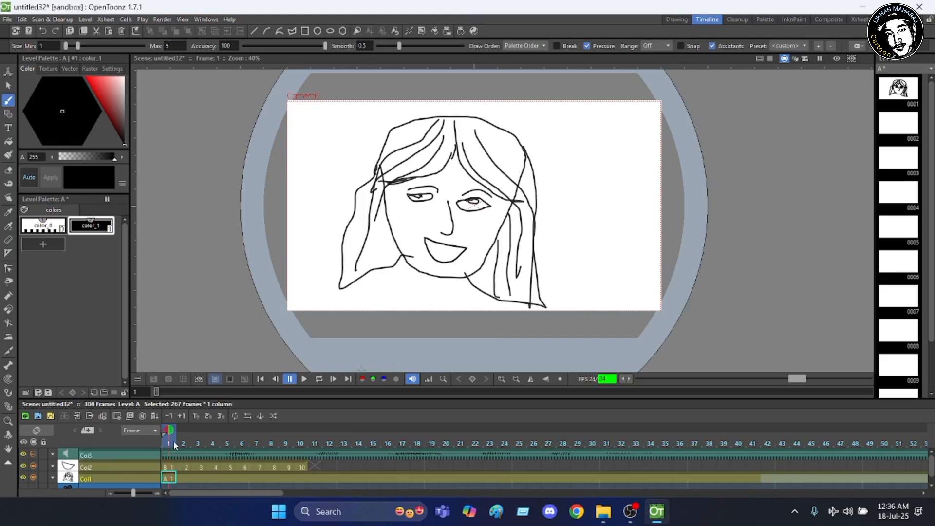
Open the Auto Lip Sync settings for the mouth drawings in Col2, starting from frame 1
{"action": "left_click", "coordinate": [168, 469]}
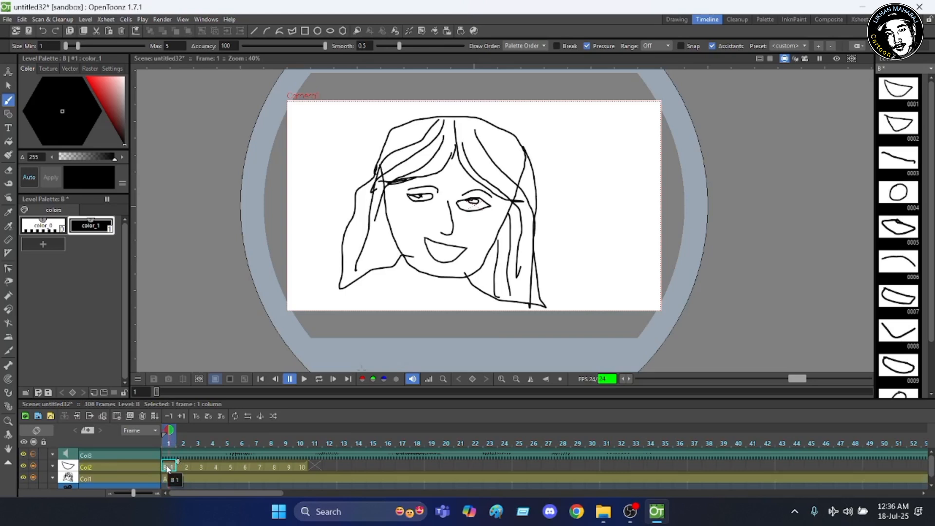
{"action": "right_click", "coordinate": [171, 468]}
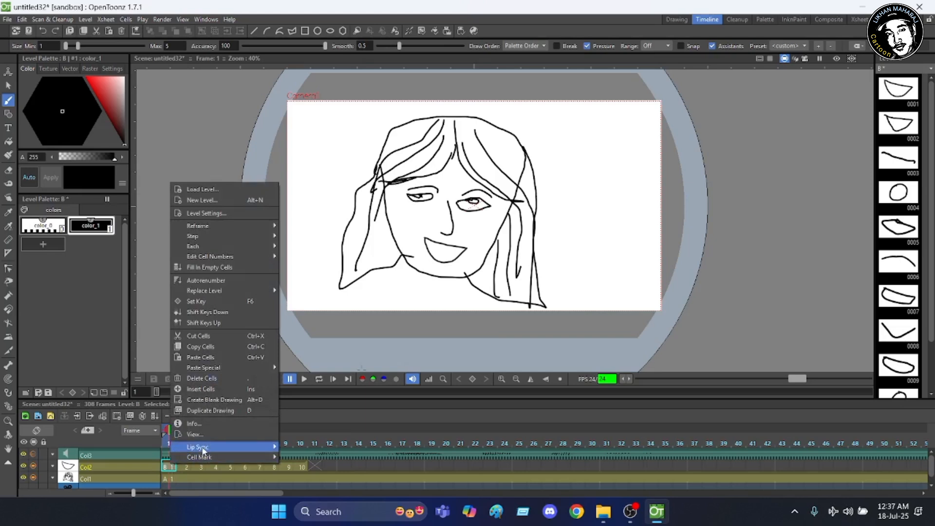
{"action": "mouse_move", "coordinate": [195, 447]}
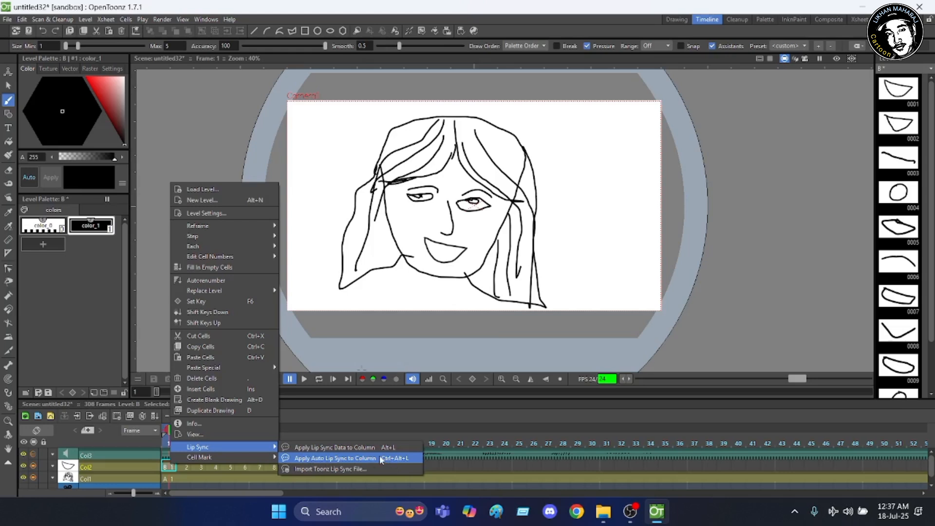
{"action": "left_click", "coordinate": [330, 459]}
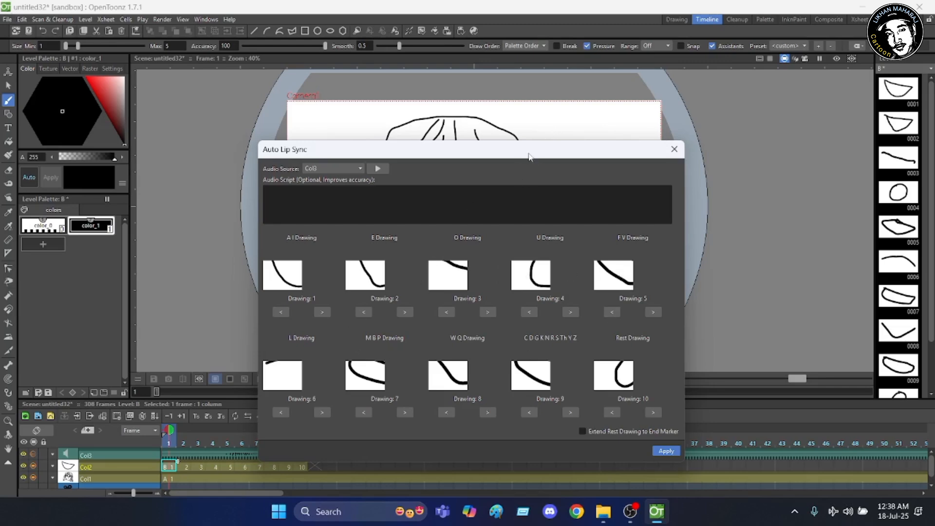
{"action": "left_click_drag", "start_coordinate": [529, 155], "coordinate": [546, 114]}
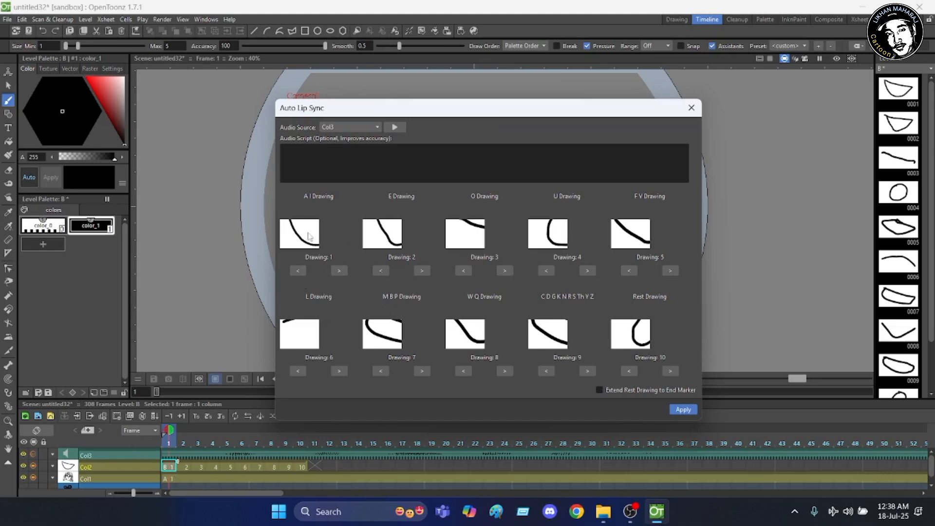
Cycle the A I Drawing back and forth through the available mouth shapes and return it to drawing 1
{"action": "left_click", "coordinate": [298, 271]}
{"action": "left_click", "coordinate": [298, 271]}
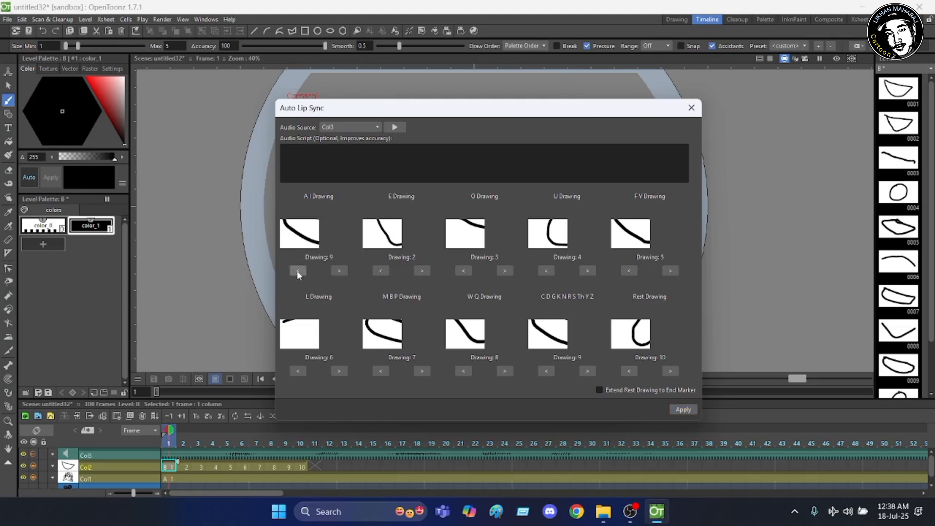
{"action": "left_click", "coordinate": [298, 271]}
{"action": "left_click", "coordinate": [298, 271]}
{"action": "left_click", "coordinate": [298, 270]}
{"action": "left_click", "coordinate": [340, 271]}
{"action": "left_click", "coordinate": [337, 270]}
{"action": "left_click", "coordinate": [297, 271]}
{"action": "left_click", "coordinate": [297, 271]}
{"action": "left_click", "coordinate": [296, 271]}
{"action": "left_click", "coordinate": [296, 271]}
{"action": "left_click", "coordinate": [296, 271]}
{"action": "left_click", "coordinate": [296, 271]}
{"action": "left_click", "coordinate": [296, 271]}
{"action": "left_click", "coordinate": [339, 271]}
{"action": "left_click", "coordinate": [339, 271]}
{"action": "left_click", "coordinate": [340, 271]}
{"action": "left_click", "coordinate": [340, 271]}
{"action": "left_click", "coordinate": [340, 271]}
{"action": "left_click", "coordinate": [339, 271]}
{"action": "left_click", "coordinate": [339, 271]}
{"action": "left_click", "coordinate": [340, 271]}
{"action": "left_click", "coordinate": [297, 271]}
{"action": "left_click", "coordinate": [298, 270]}
{"action": "left_click", "coordinate": [298, 271]}
{"action": "left_click", "coordinate": [297, 270]}
{"action": "left_click", "coordinate": [298, 271]}
{"action": "left_click", "coordinate": [298, 271]}
{"action": "left_click", "coordinate": [298, 271]}
{"action": "left_click", "coordinate": [298, 271]}
Apply the auto lip sync with Extend Rest Drawing to End Marker enabled and play the scene from frame 1
{"action": "left_click", "coordinate": [599, 390]}
{"action": "left_click", "coordinate": [682, 411]}
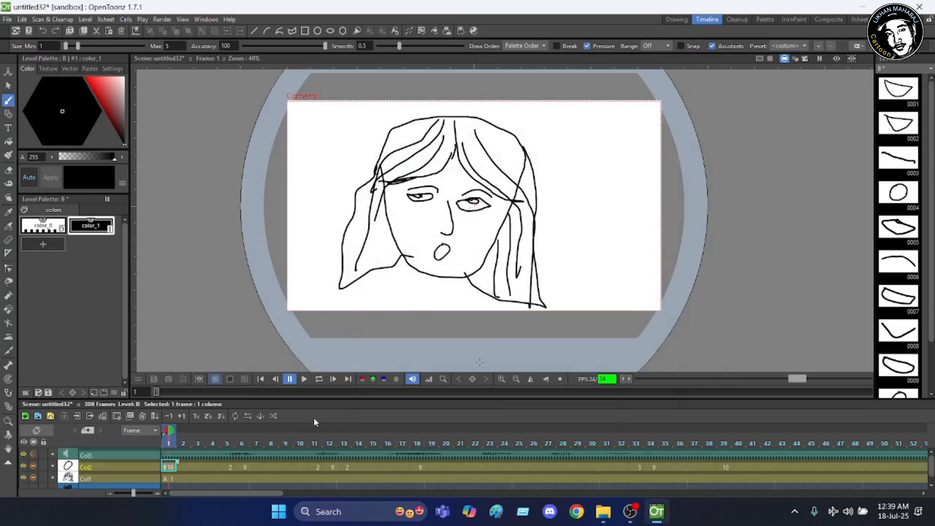
{"action": "scroll", "coordinate": [307, 453], "scroll_direction": "down", "scroll_amount": 1}
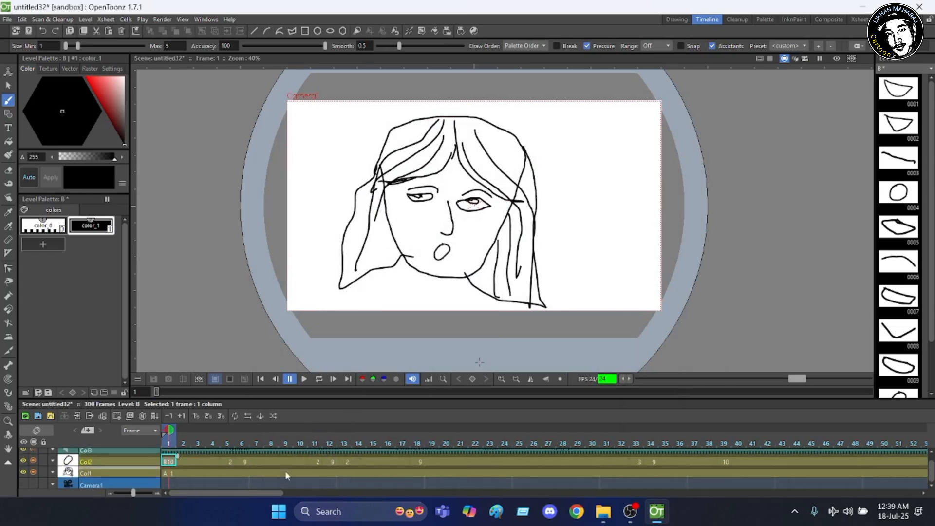
{"action": "left_click_drag", "start_coordinate": [208, 493], "coordinate": [883, 478]}
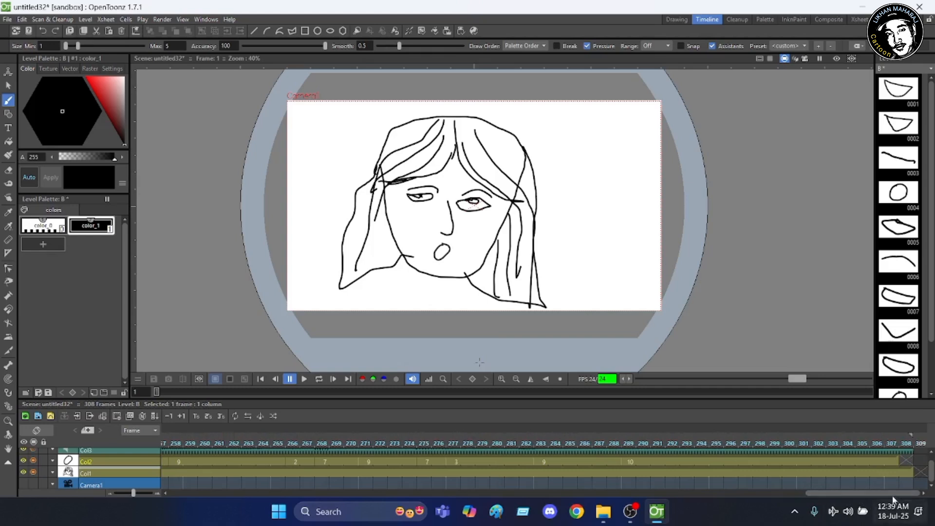
{"action": "left_click_drag", "start_coordinate": [892, 492], "coordinate": [161, 511]}
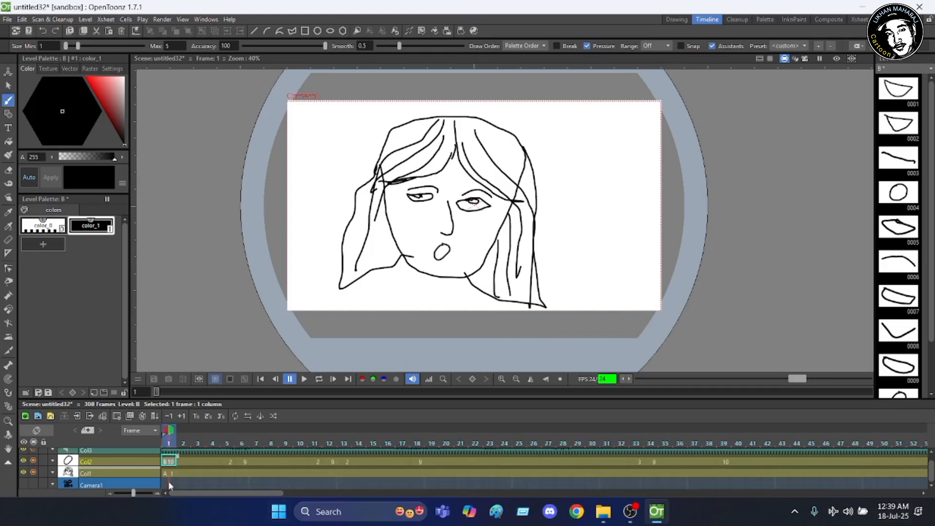
{"action": "left_click", "coordinate": [304, 380]}
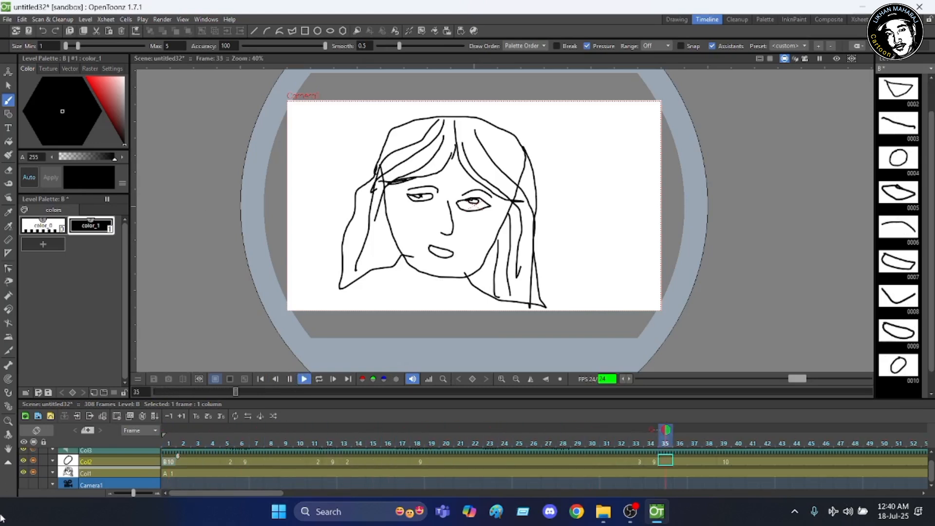
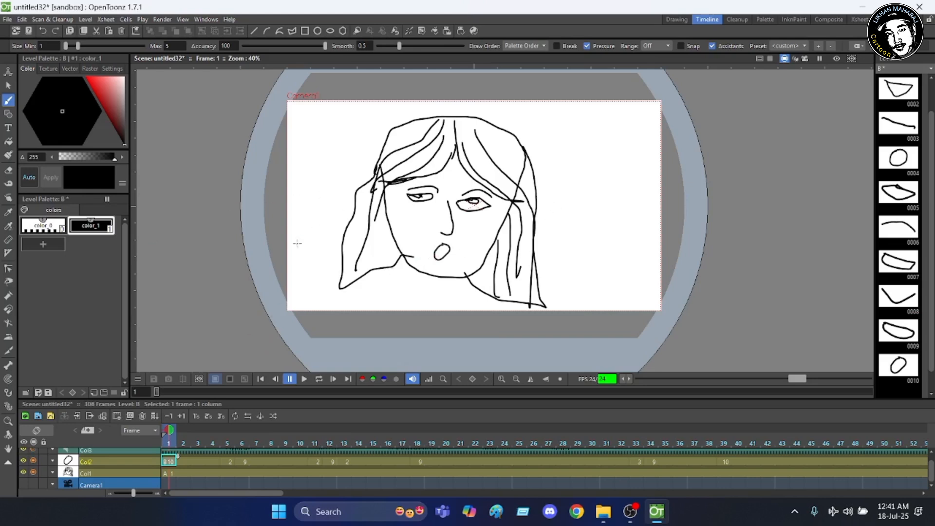
{"action": "scroll", "coordinate": [476, 224], "scroll_direction": "up", "scroll_amount": 2}
{"action": "scroll", "coordinate": [476, 229], "scroll_direction": "down", "scroll_amount": 1}
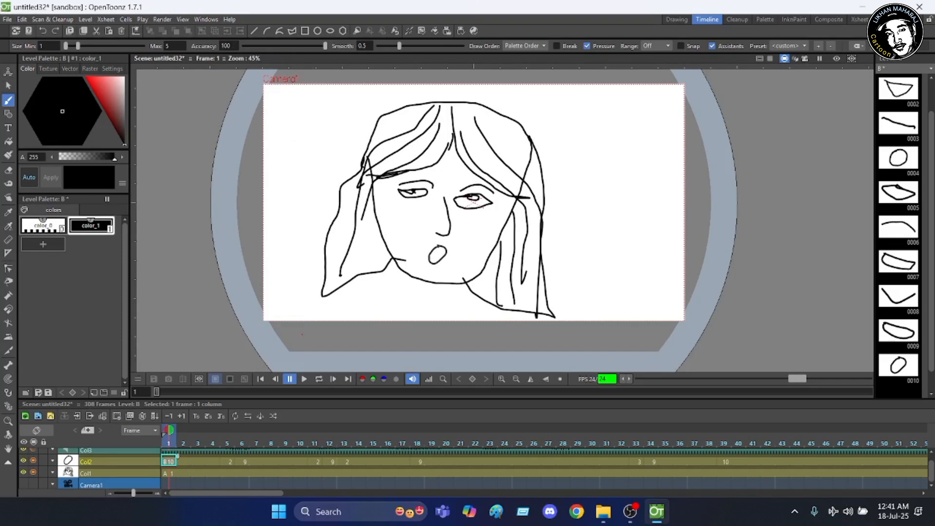
{"action": "scroll", "coordinate": [518, 217], "scroll_direction": "up", "scroll_amount": 1}
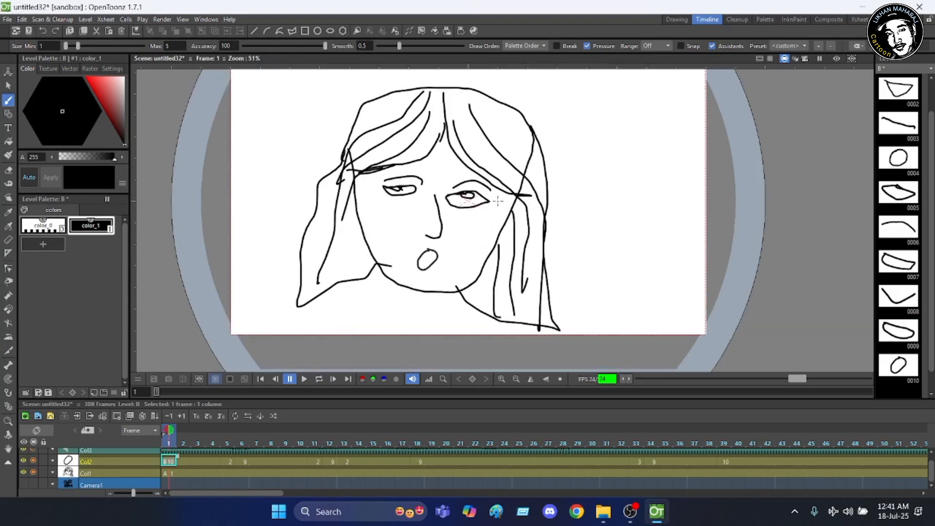
{"action": "scroll", "coordinate": [498, 200], "scroll_direction": "down", "scroll_amount": 1}
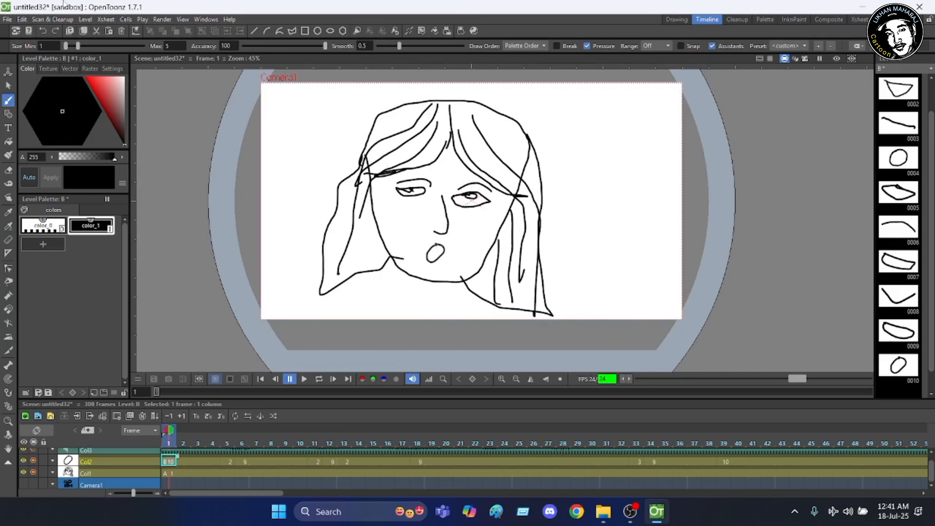
Link the Col2 mouth node to the Col1 face node as its parent in the Stage Schematic, and close the schematic
{"action": "left_click", "coordinate": [203, 20]}
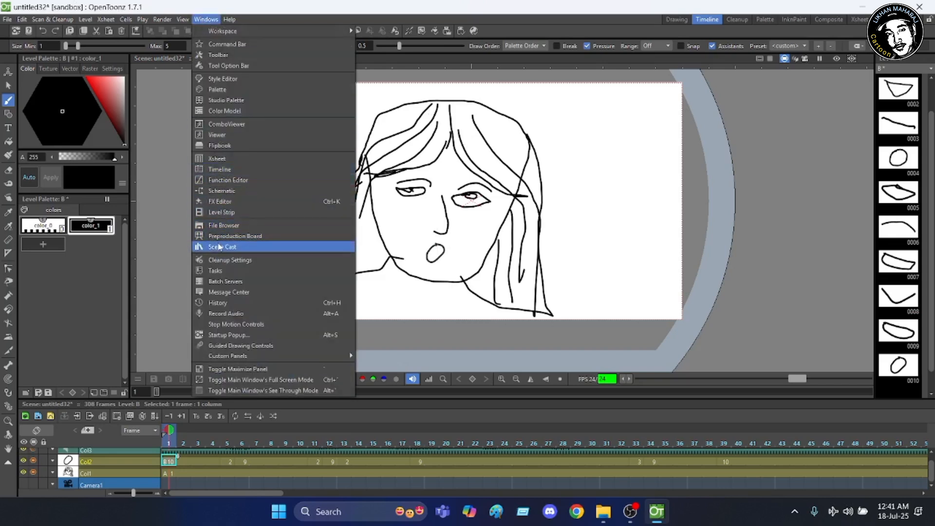
{"action": "left_click", "coordinate": [221, 190]}
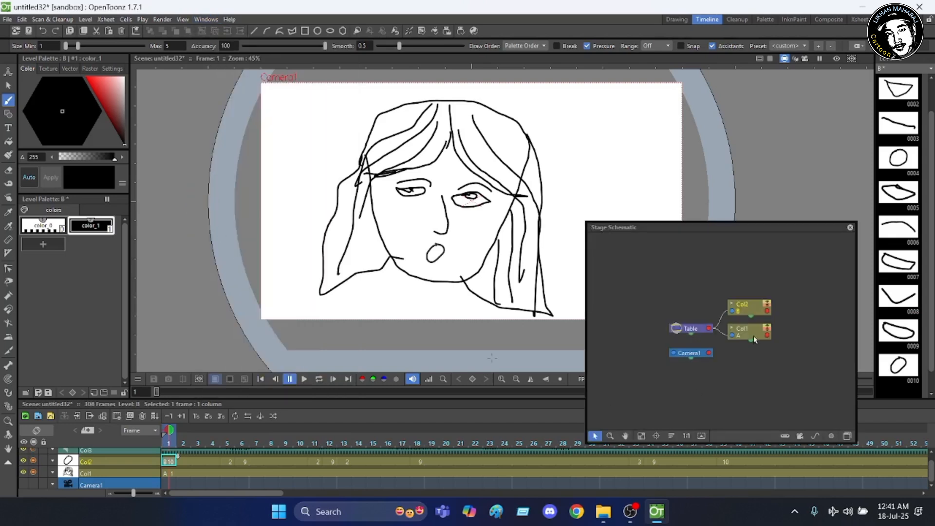
{"action": "scroll", "coordinate": [754, 325], "scroll_direction": "up", "scroll_amount": 1}
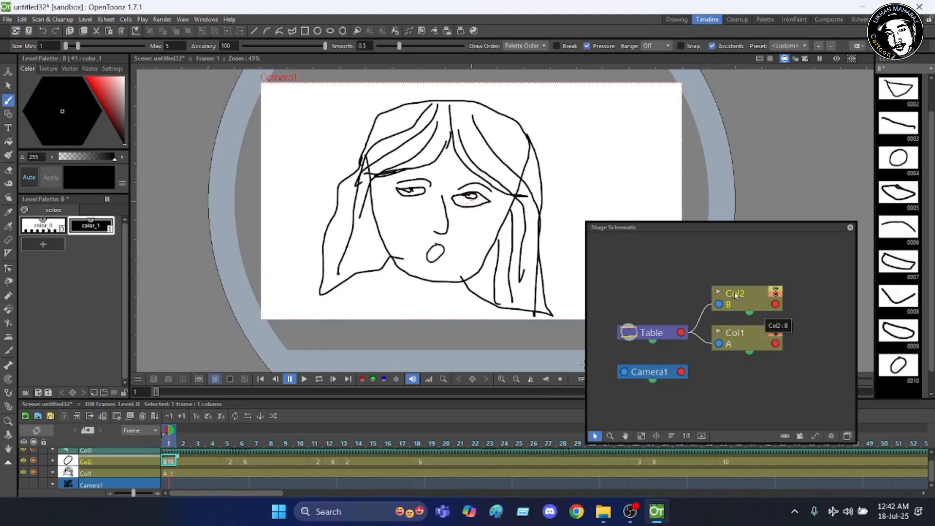
{"action": "left_click", "coordinate": [736, 336]}
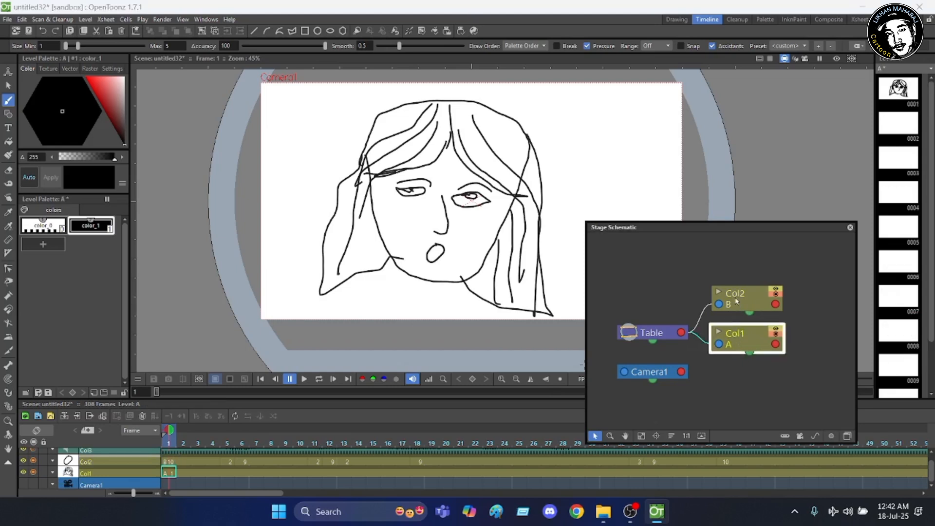
{"action": "left_click_drag", "start_coordinate": [737, 301], "coordinate": [793, 401]}
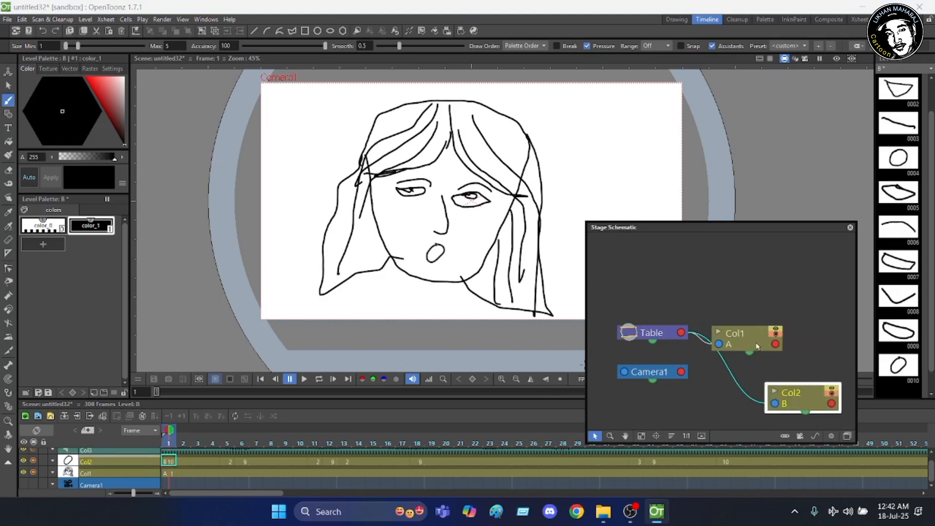
{"action": "left_click_drag", "start_coordinate": [757, 346], "coordinate": [747, 304]}
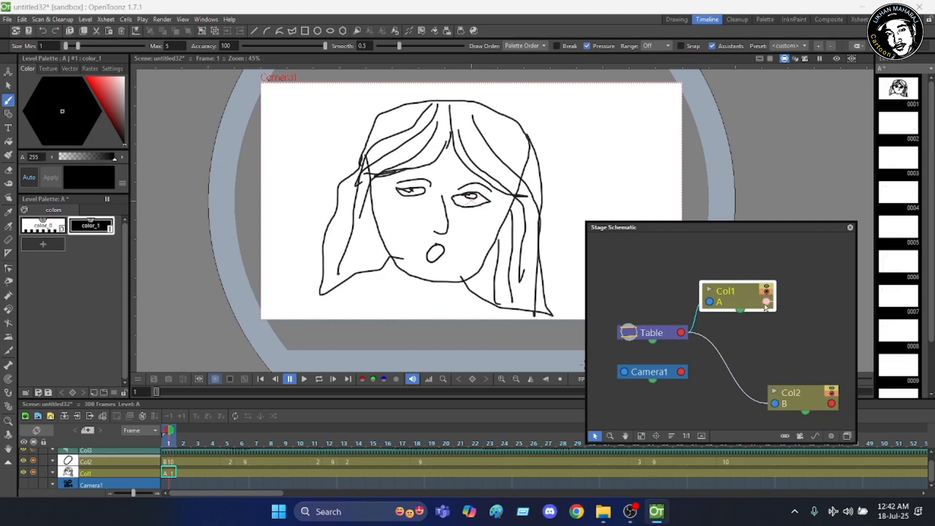
{"action": "left_click_drag", "start_coordinate": [767, 301], "coordinate": [775, 403]}
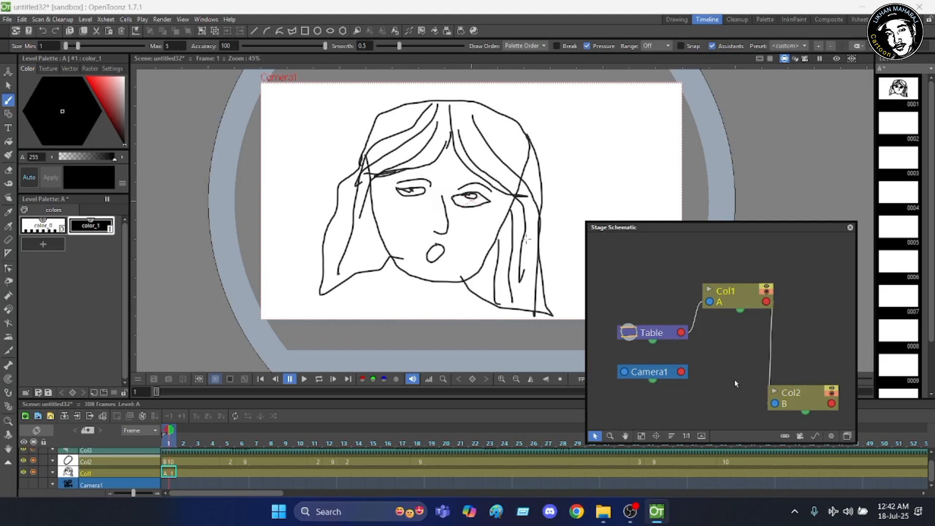
{"action": "scroll", "coordinate": [735, 379], "scroll_direction": "down", "scroll_amount": 1}
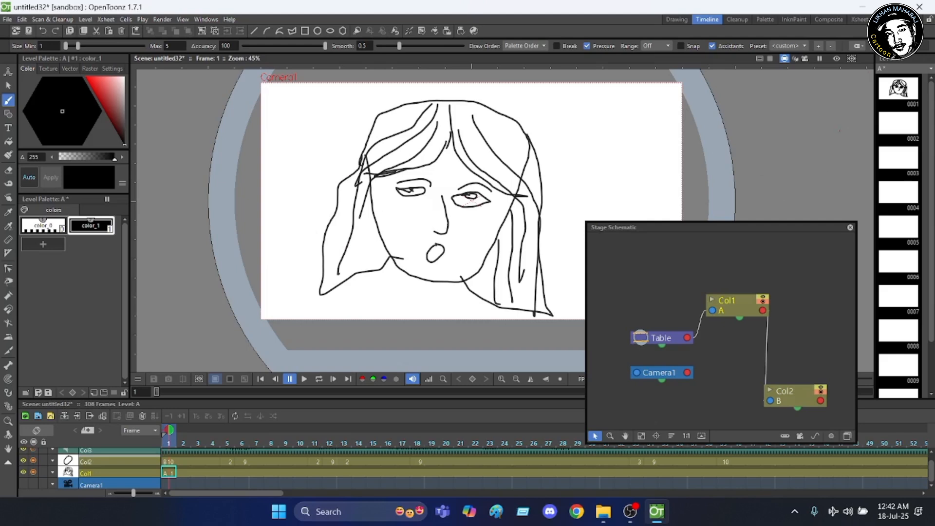
{"action": "left_click", "coordinate": [850, 228]}
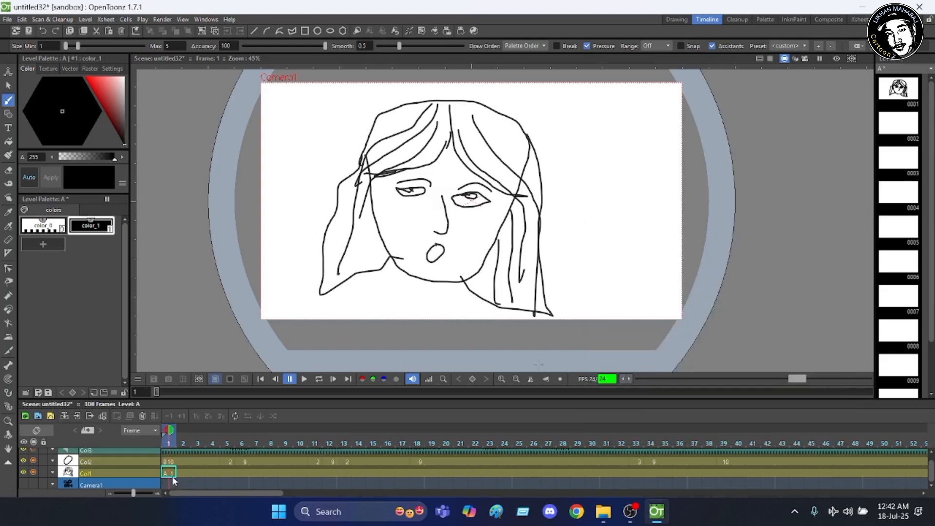
Move the center point of Col1 at frame 6 to the chin of the face, at about X -39.91 mm, Y -76.53 mm
{"action": "left_click", "coordinate": [244, 473]}
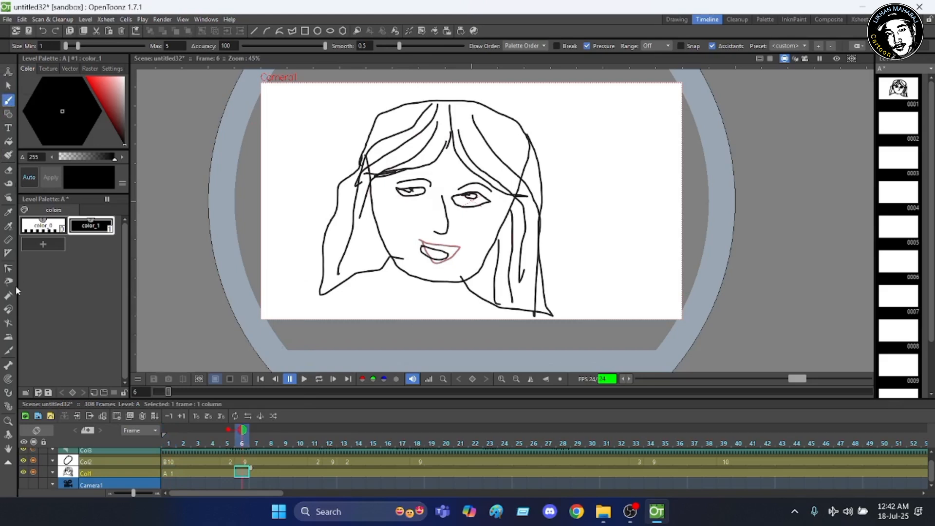
{"action": "left_click", "coordinate": [8, 72]}
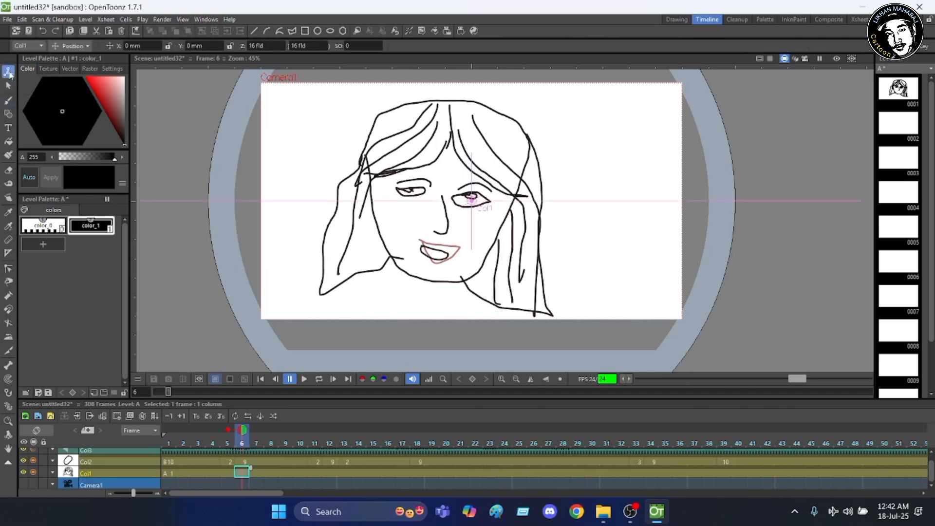
{"action": "left_click", "coordinate": [85, 46]}
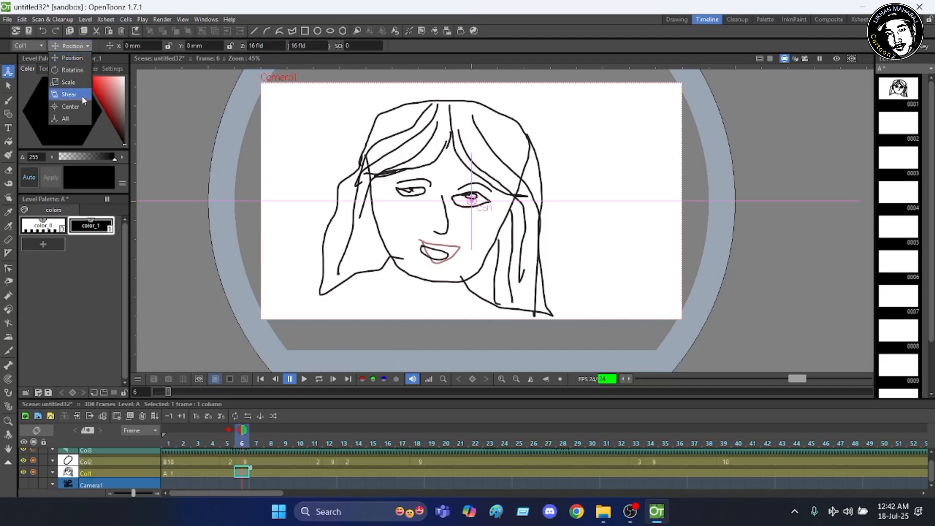
{"action": "left_click", "coordinate": [70, 106]}
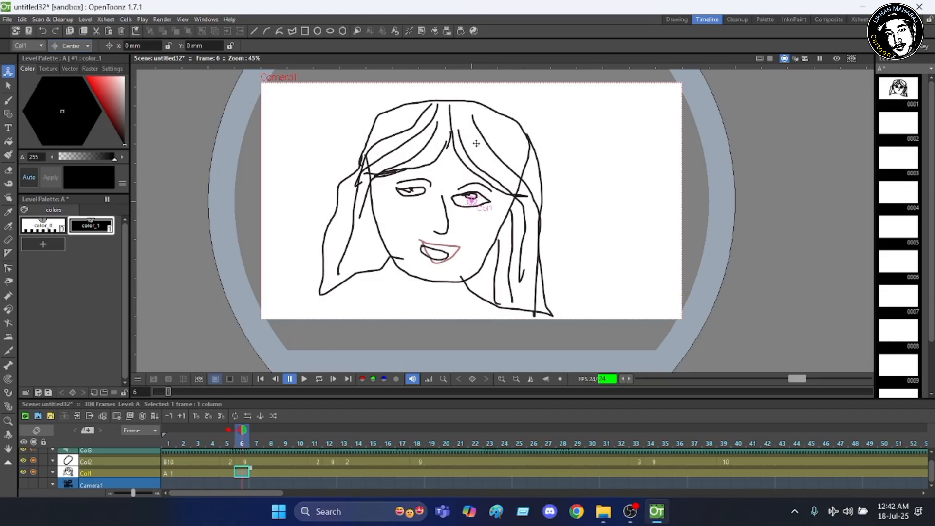
{"action": "left_click_drag", "start_coordinate": [569, 144], "coordinate": [528, 223]}
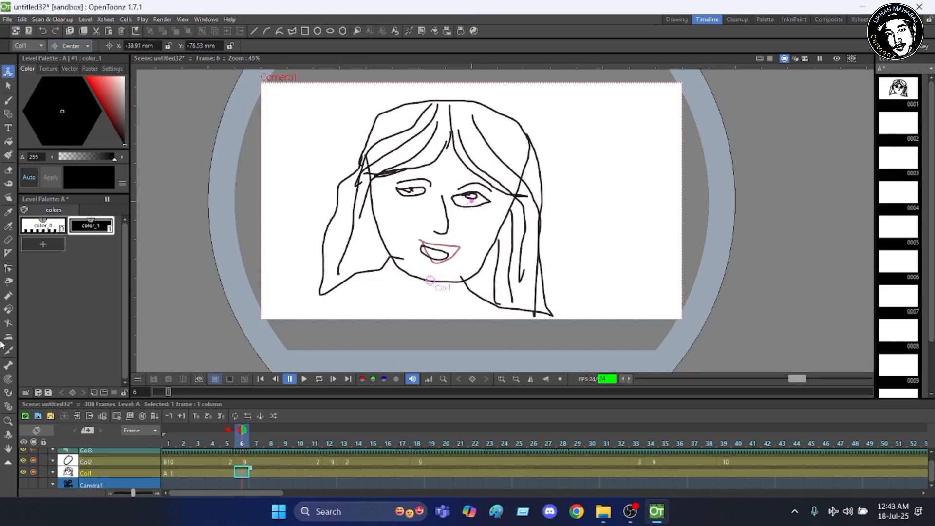
Tilt the face to the left about its chin at frame 6 with the Skeleton tool's Animate mode, and remove the frame 5 onion skin marker
{"action": "left_click", "coordinate": [86, 47]}
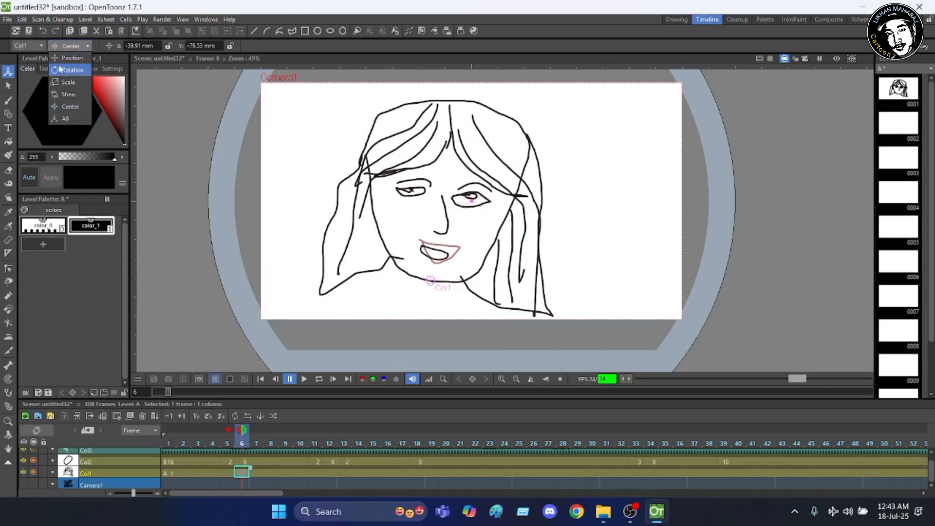
{"action": "left_click", "coordinate": [9, 368]}
{"action": "left_click", "coordinate": [9, 366]}
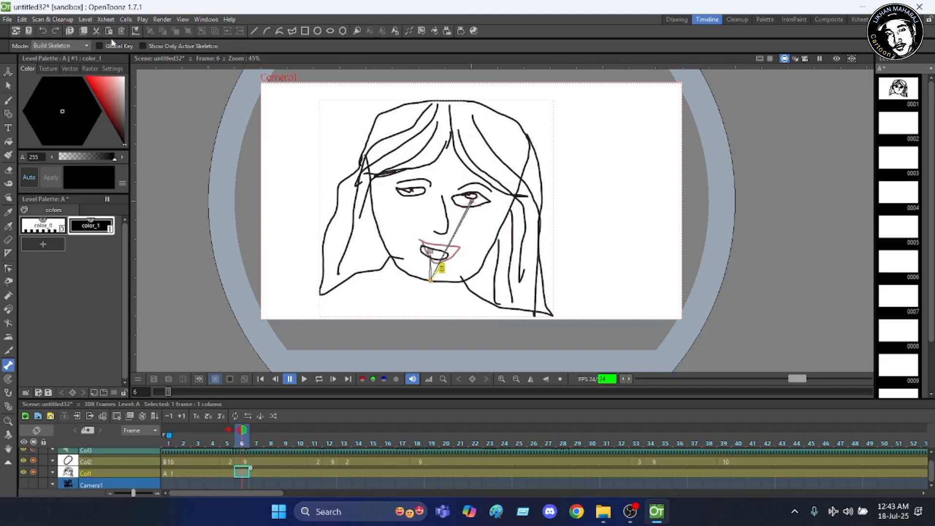
{"action": "left_click", "coordinate": [76, 46]}
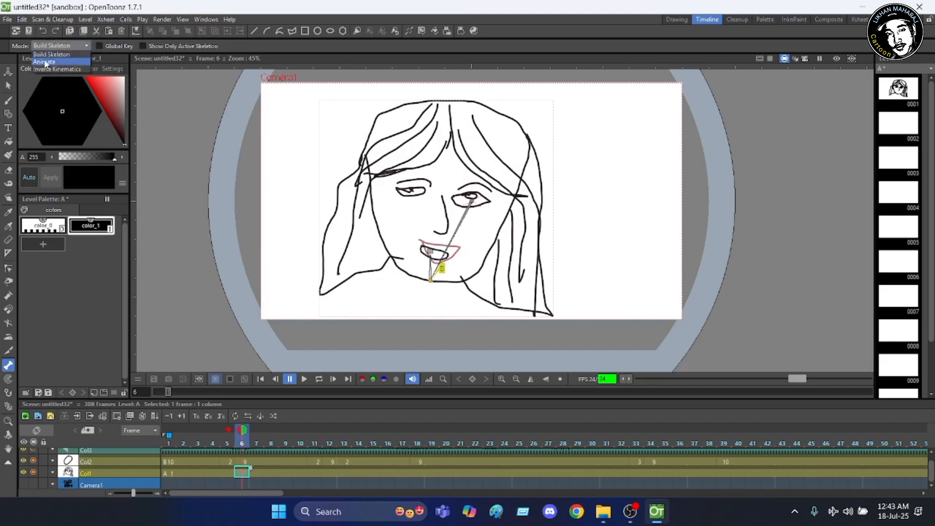
{"action": "left_click", "coordinate": [45, 63]}
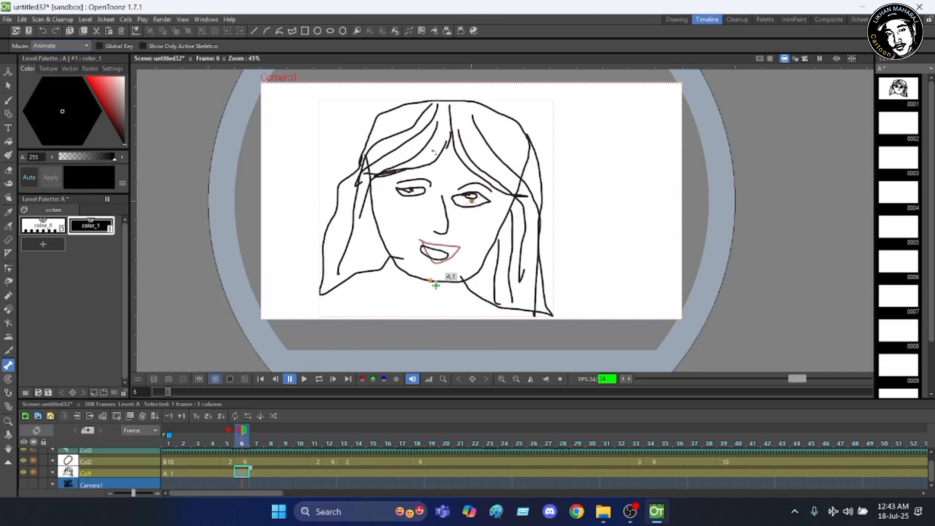
{"action": "mouse_move", "coordinate": [531, 111]}
{"action": "left_mouse_down"}
{"action": "mouse_move", "coordinate": [386, 142]}
{"action": "mouse_move", "coordinate": [474, 144]}
{"action": "mouse_move", "coordinate": [555, 214]}
{"action": "mouse_move", "coordinate": [503, 163]}
{"action": "mouse_move", "coordinate": [478, 180]}
{"action": "mouse_move", "coordinate": [441, 182]}
{"action": "mouse_move", "coordinate": [462, 196]}
{"action": "left_mouse_up"}
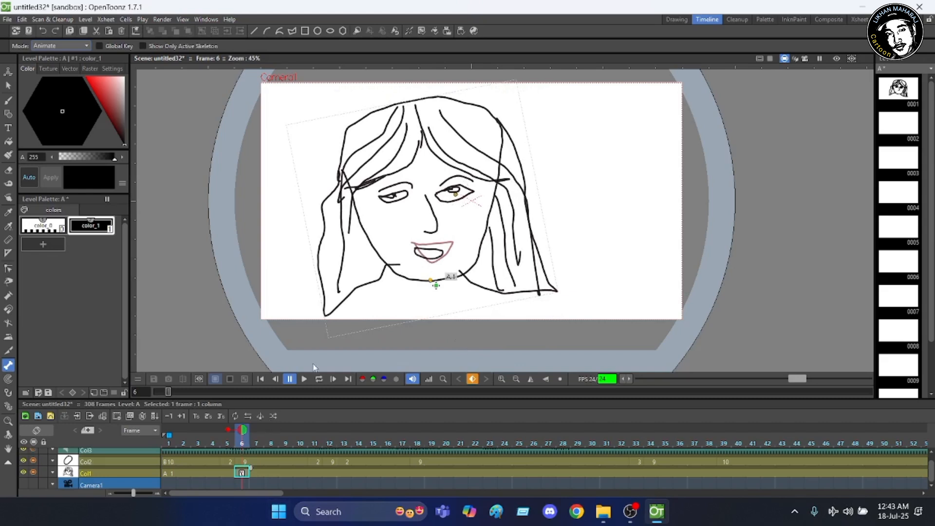
{"action": "left_click", "coordinate": [228, 430]}
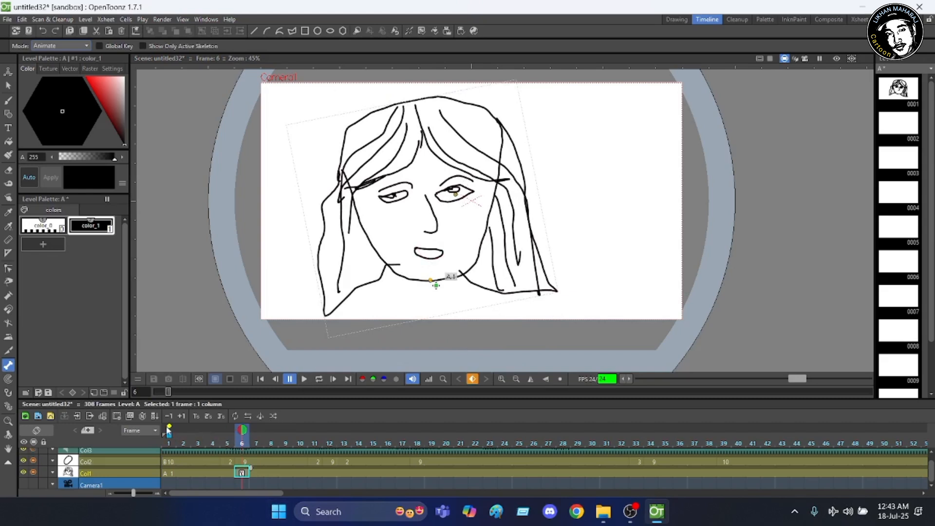
Mark frames 1 to 5 for onion skin and rotate the face clockwise about its chin to nearly upright at frame 12
{"action": "left_click_drag", "start_coordinate": [169, 426], "coordinate": [228, 427]}
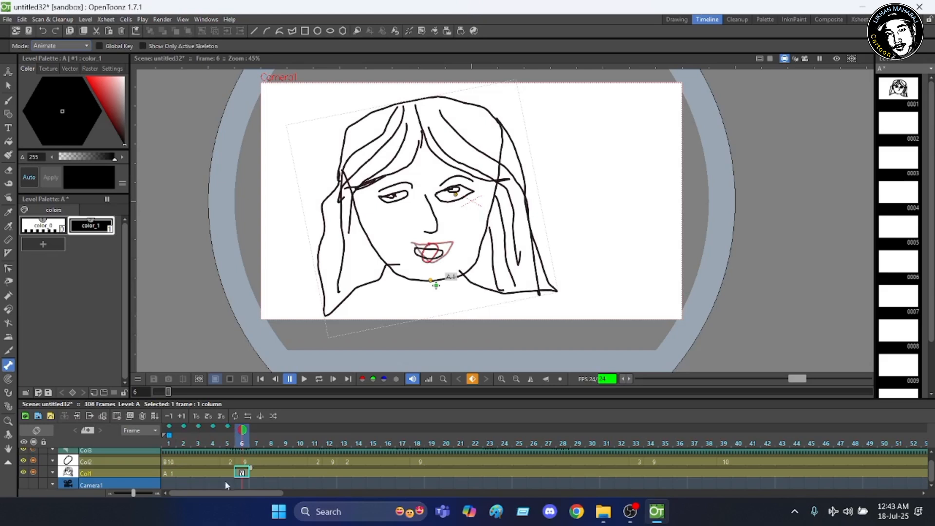
{"action": "left_click", "coordinate": [330, 444]}
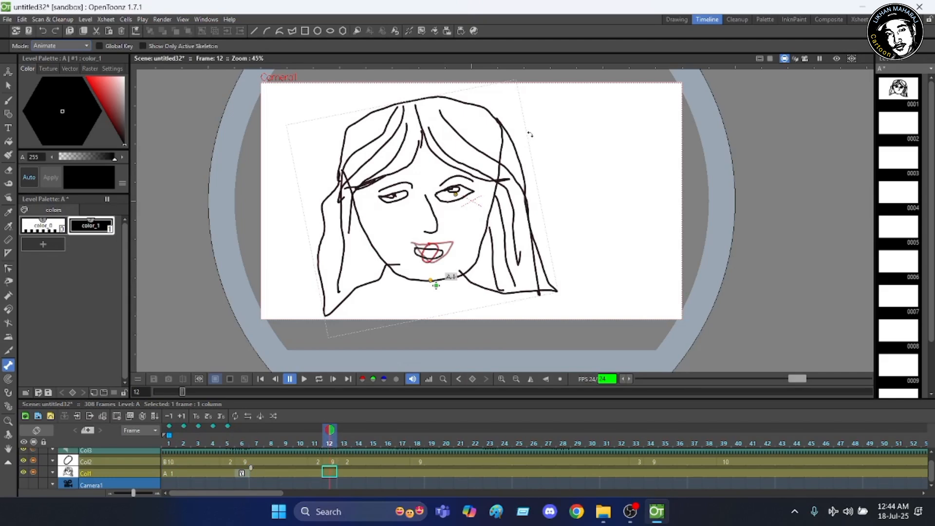
{"action": "left_click_drag", "start_coordinate": [530, 135], "coordinate": [557, 155]}
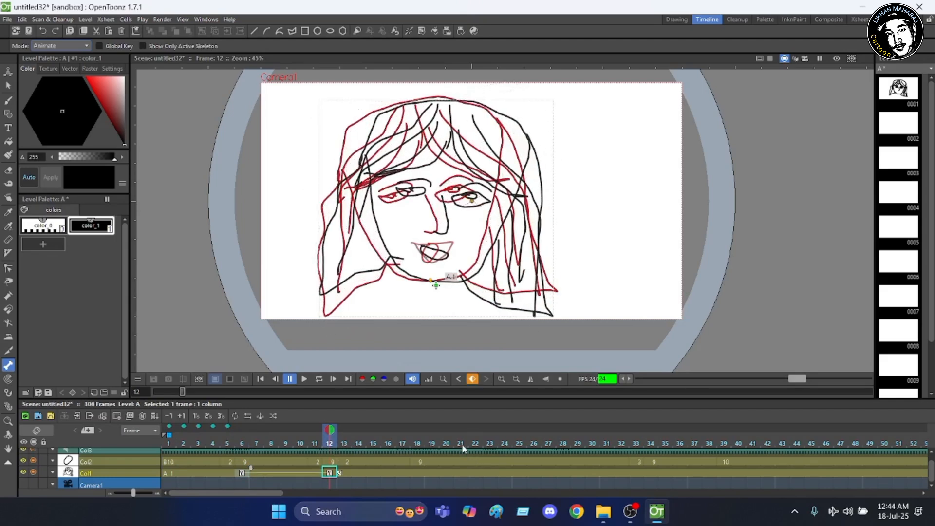
Tilt the face to the left about its chin at frame 21, and rotate it back to nearly upright at frame 28
{"action": "left_click", "coordinate": [461, 472]}
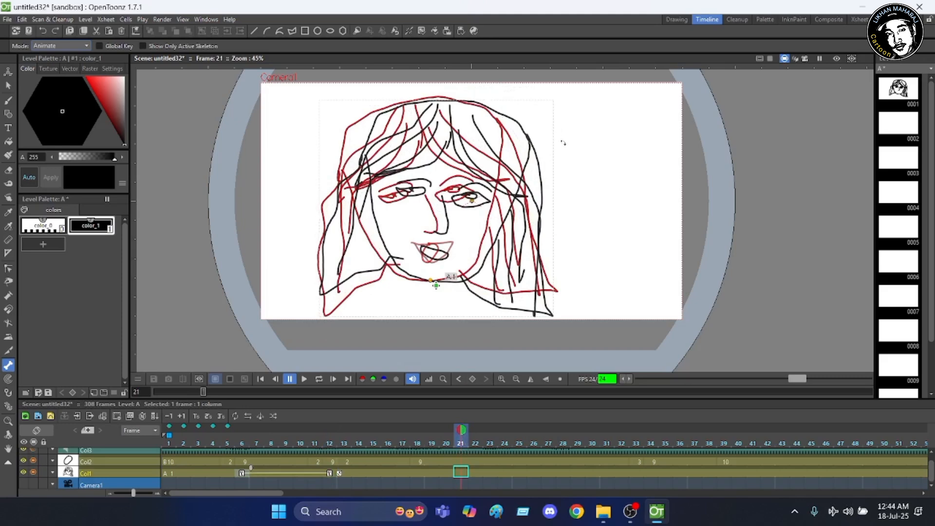
{"action": "left_click_drag", "start_coordinate": [564, 145], "coordinate": [532, 146]}
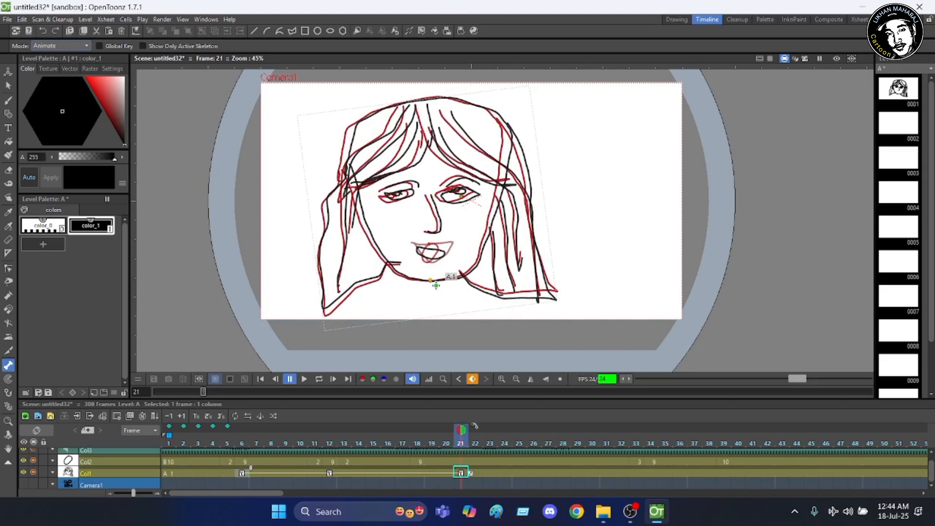
{"action": "left_click", "coordinate": [562, 443]}
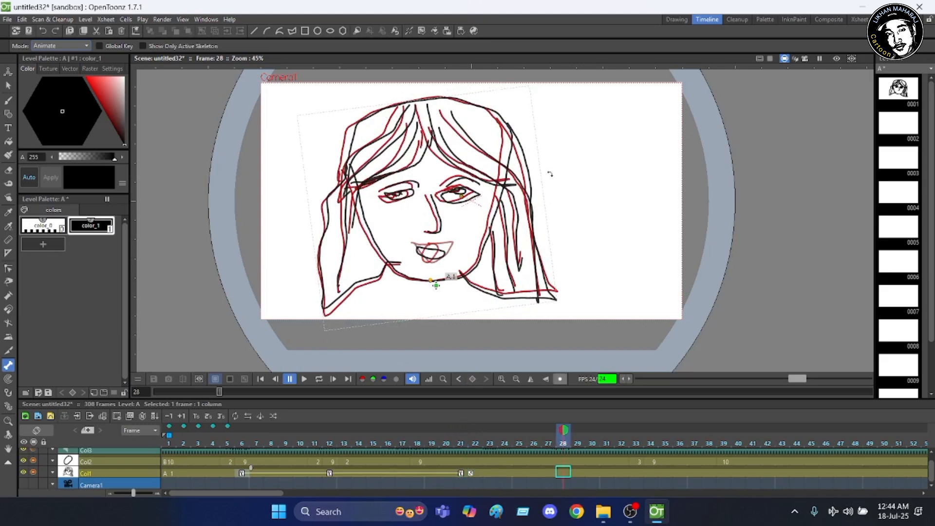
{"action": "left_click_drag", "start_coordinate": [572, 173], "coordinate": [577, 183]}
Tilt the face to the left about its chin at frame 48, and tilt it strongly to the right at frame 57
{"action": "left_click", "coordinate": [724, 443]}
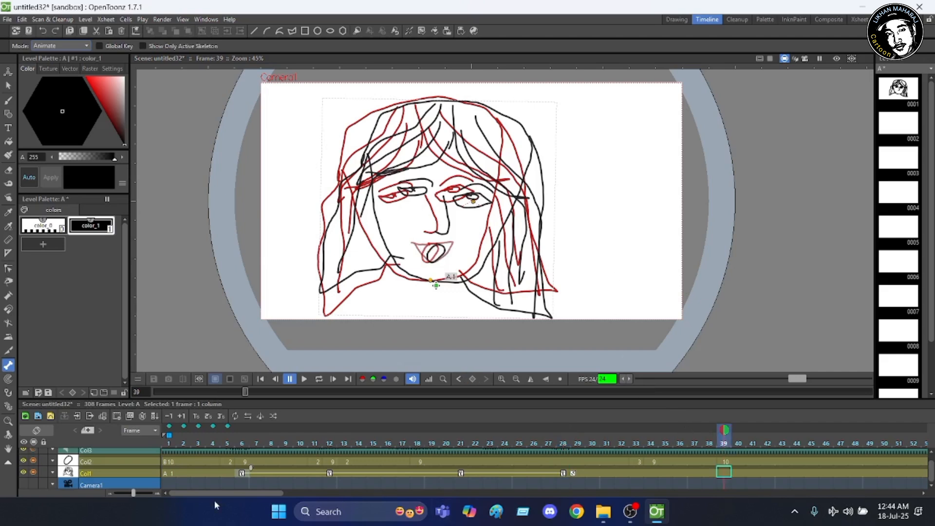
{"action": "left_click_drag", "start_coordinate": [218, 494], "coordinate": [274, 503]}
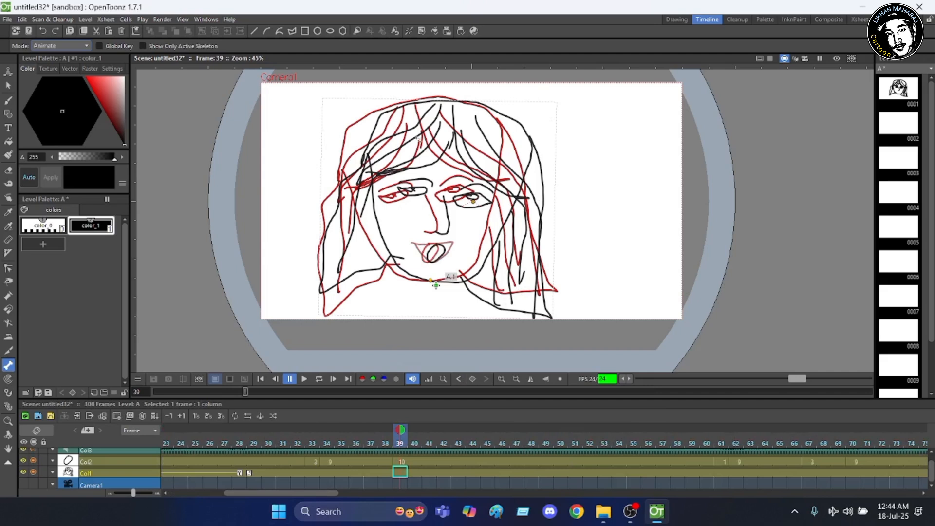
{"action": "left_click", "coordinate": [531, 444]}
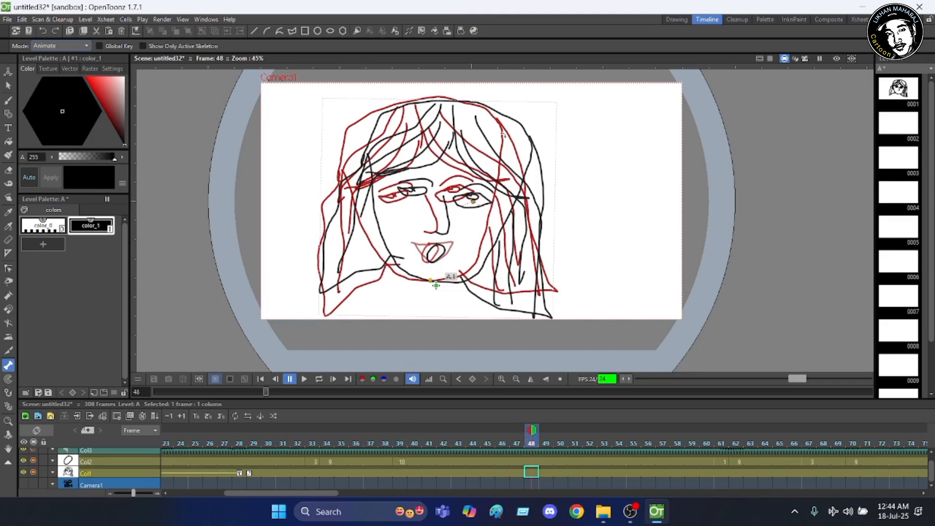
{"action": "mouse_move", "coordinate": [545, 148]}
{"action": "left_mouse_down"}
{"action": "mouse_move", "coordinate": [560, 157]}
{"action": "mouse_move", "coordinate": [507, 142]}
{"action": "left_mouse_up"}
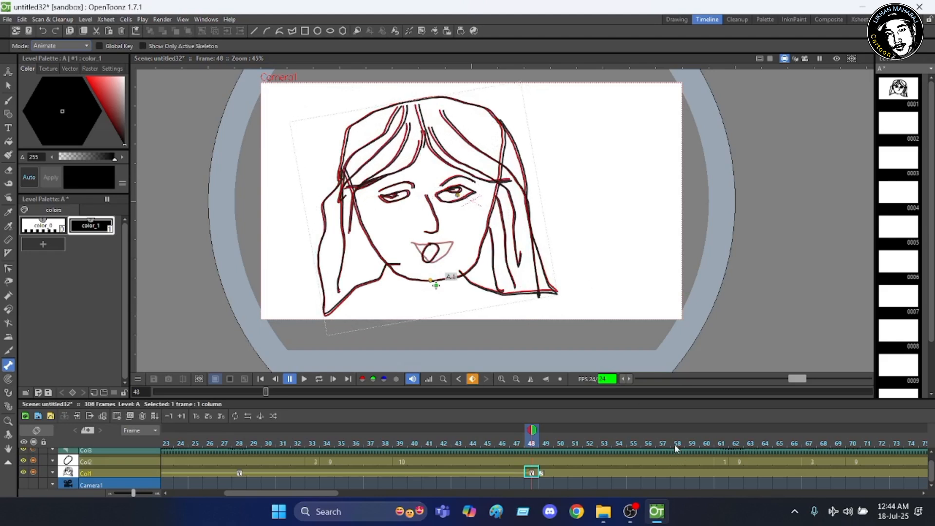
{"action": "left_click", "coordinate": [663, 443]}
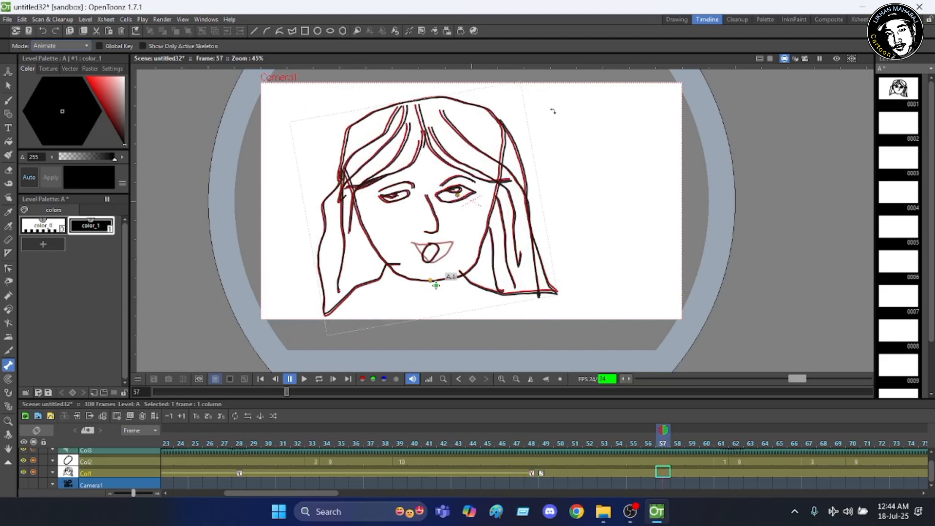
{"action": "mouse_move", "coordinate": [573, 148]}
{"action": "left_mouse_down"}
{"action": "mouse_move", "coordinate": [560, 147]}
{"action": "mouse_move", "coordinate": [607, 210]}
{"action": "left_mouse_up"}
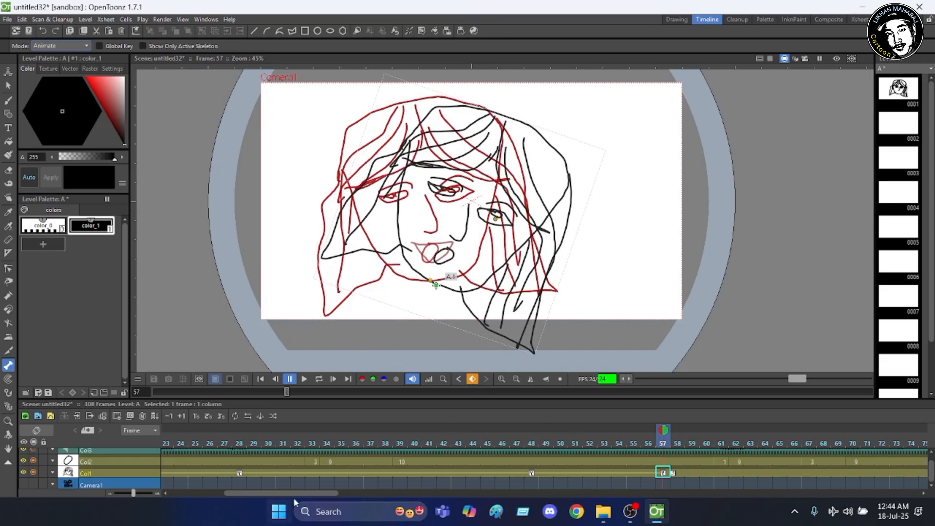
Tilt the Col1 face slightly to the left about its chin at frame 77
{"action": "left_click_drag", "start_coordinate": [295, 494], "coordinate": [399, 492]}
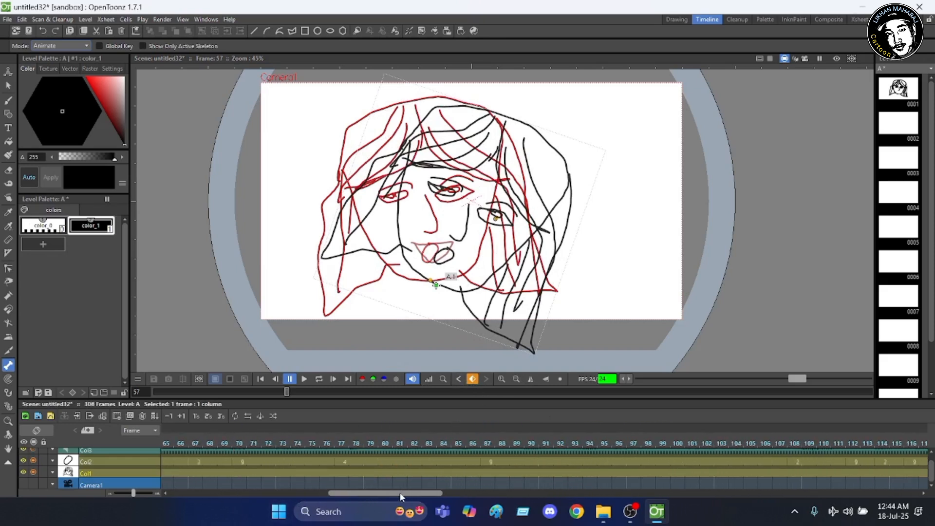
{"action": "left_click", "coordinate": [342, 444]}
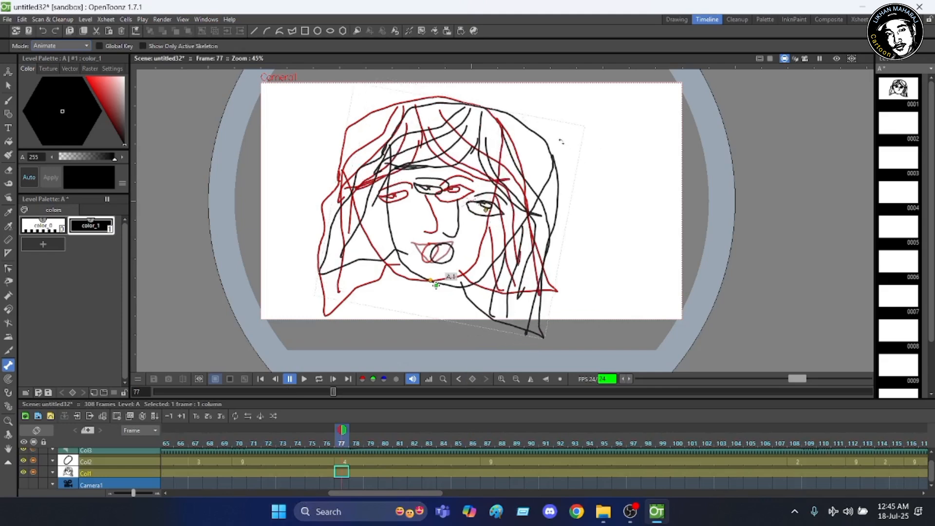
{"action": "left_click", "coordinate": [375, 312]}
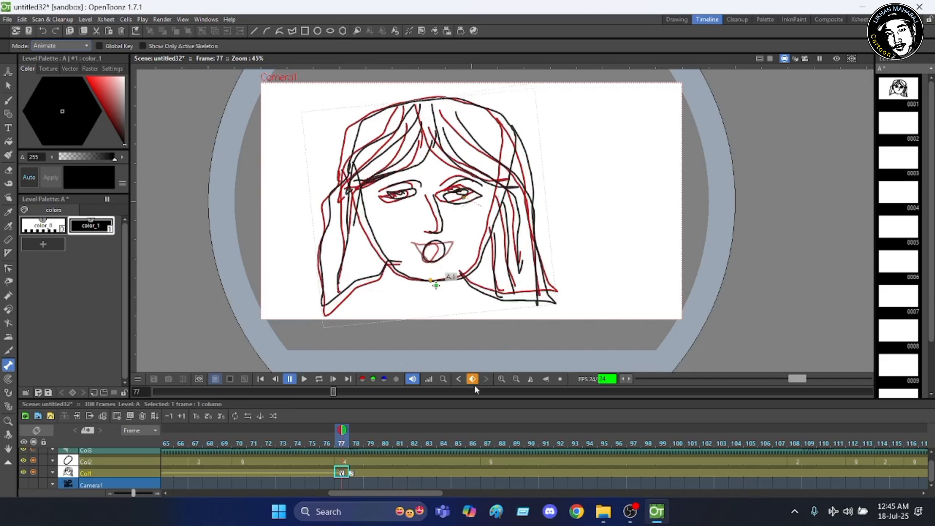
Tilt the face to the right about its chin at frame 90, and back to the left at frame 103
{"action": "left_click", "coordinate": [530, 446]}
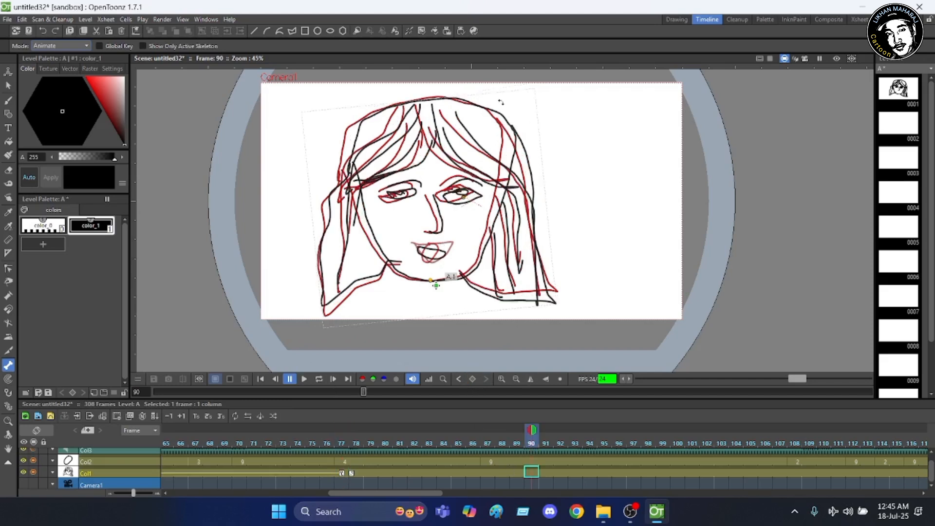
{"action": "left_click_drag", "start_coordinate": [512, 104], "coordinate": [631, 229]}
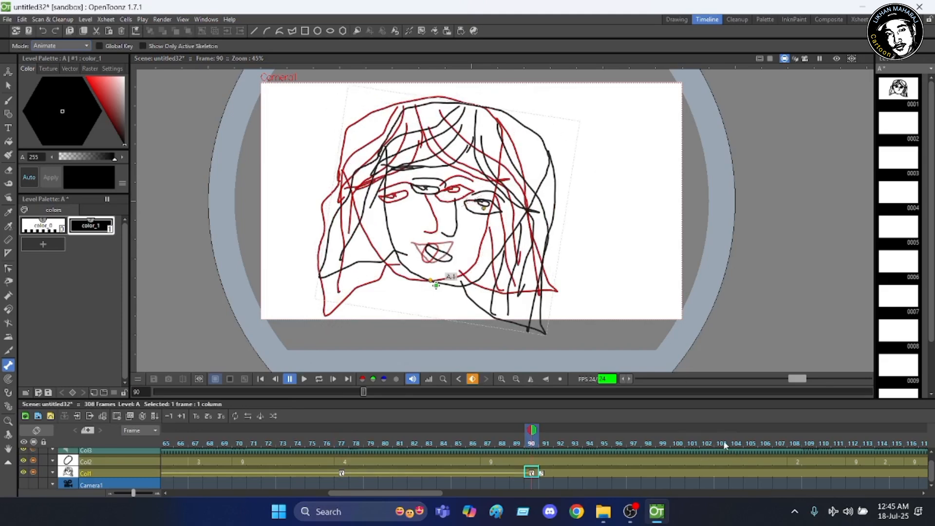
{"action": "left_click", "coordinate": [722, 445]}
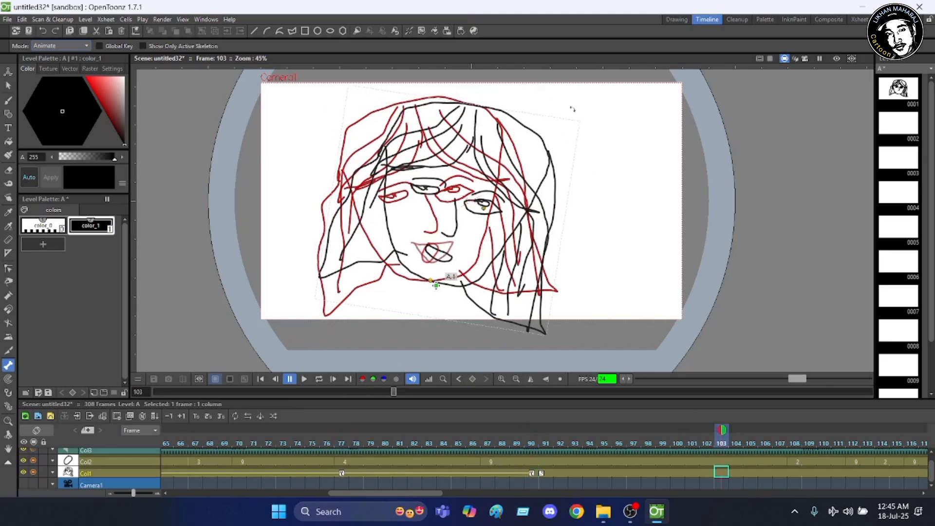
{"action": "left_click_drag", "start_coordinate": [551, 118], "coordinate": [473, 201]}
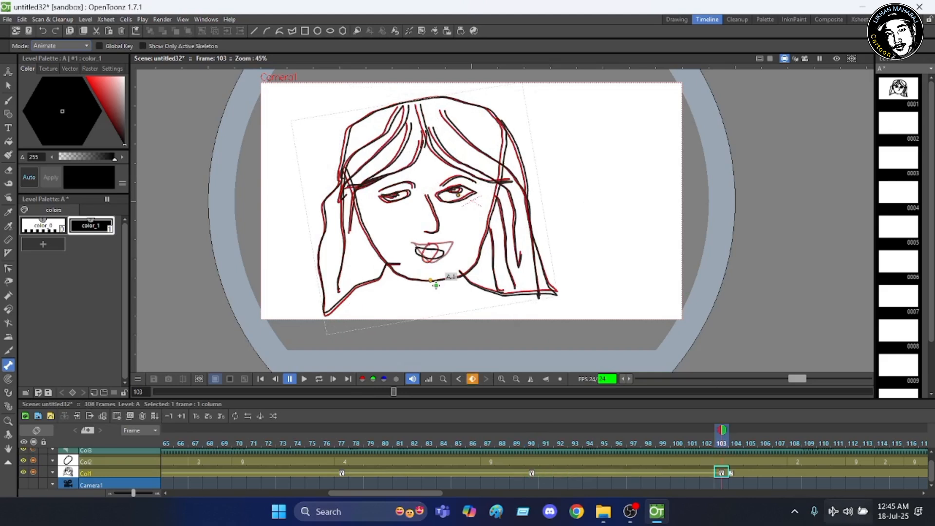
Tilt the Col1 face to the right about its chin at frame 197, and to the left at frame 211
{"action": "left_click", "coordinate": [343, 485]}
{"action": "left_click_drag", "start_coordinate": [383, 493], "coordinate": [615, 477]}
{"action": "left_click", "coordinate": [607, 444]}
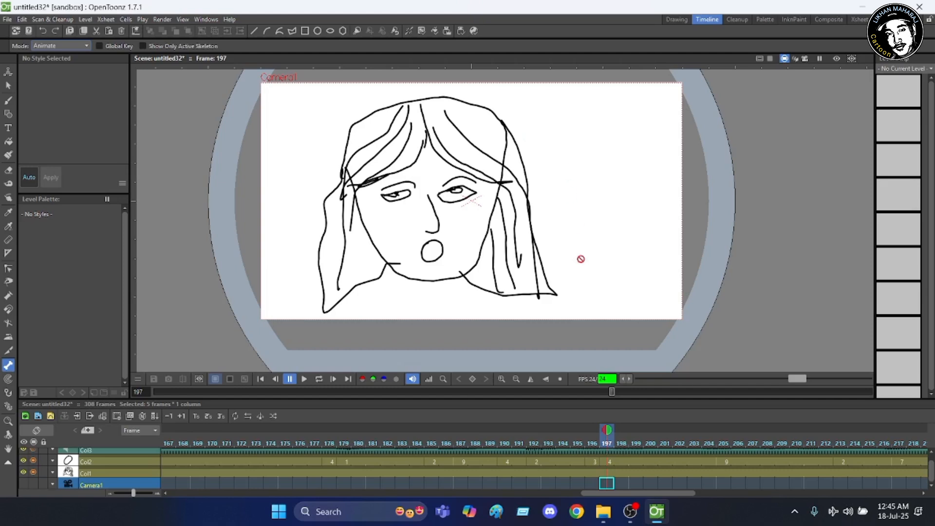
{"action": "left_click", "coordinate": [606, 471]}
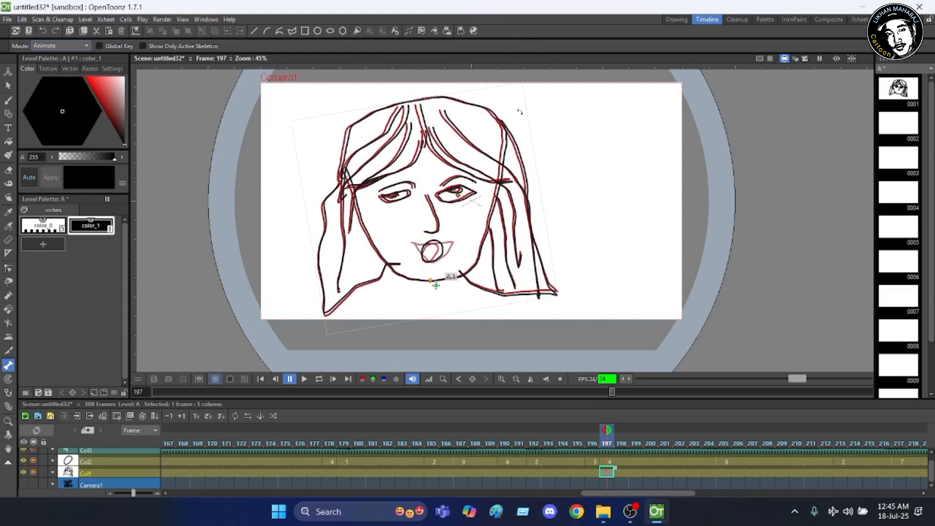
{"action": "left_click_drag", "start_coordinate": [559, 132], "coordinate": [564, 139]}
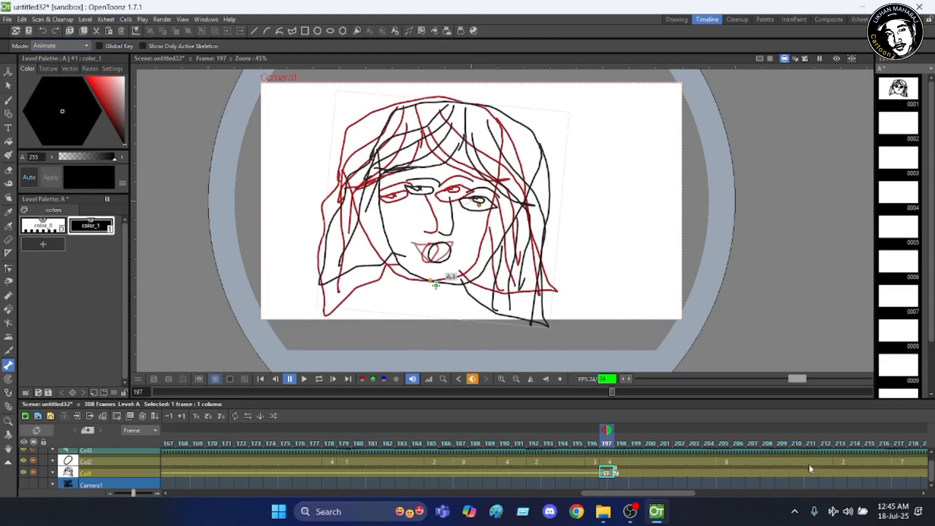
{"action": "left_click", "coordinate": [809, 444]}
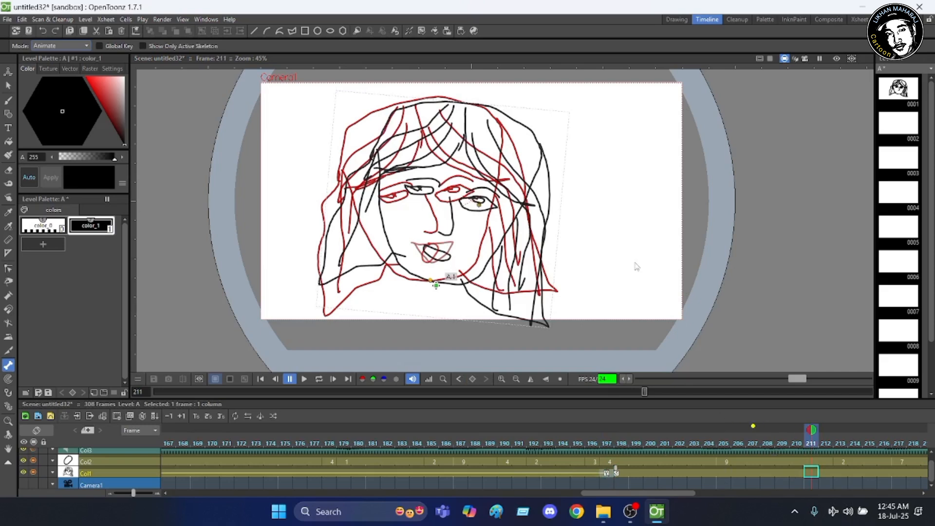
{"action": "left_click_drag", "start_coordinate": [539, 134], "coordinate": [518, 127]}
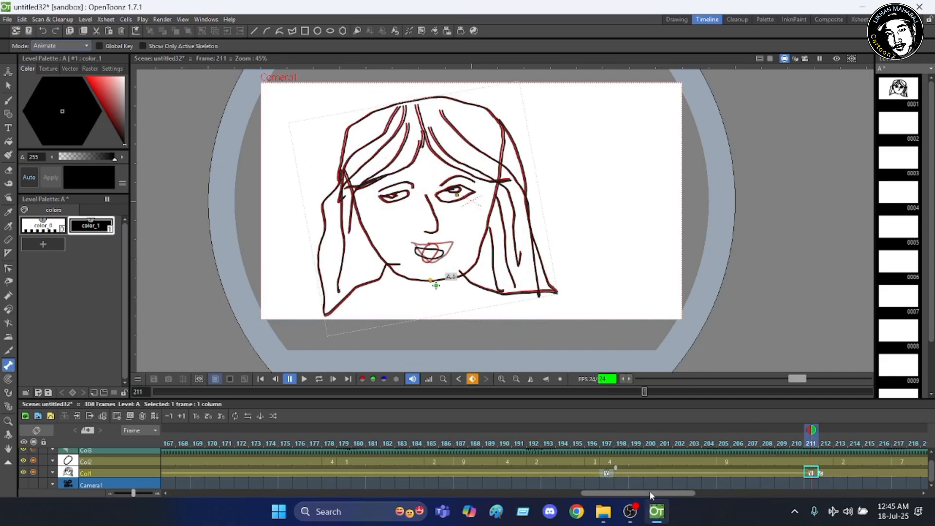
Tilt the face to the right about its chin at frame 230, and rotate it back to a slight left tilt at frame 268
{"action": "left_click_drag", "start_coordinate": [649, 492], "coordinate": [750, 493]}
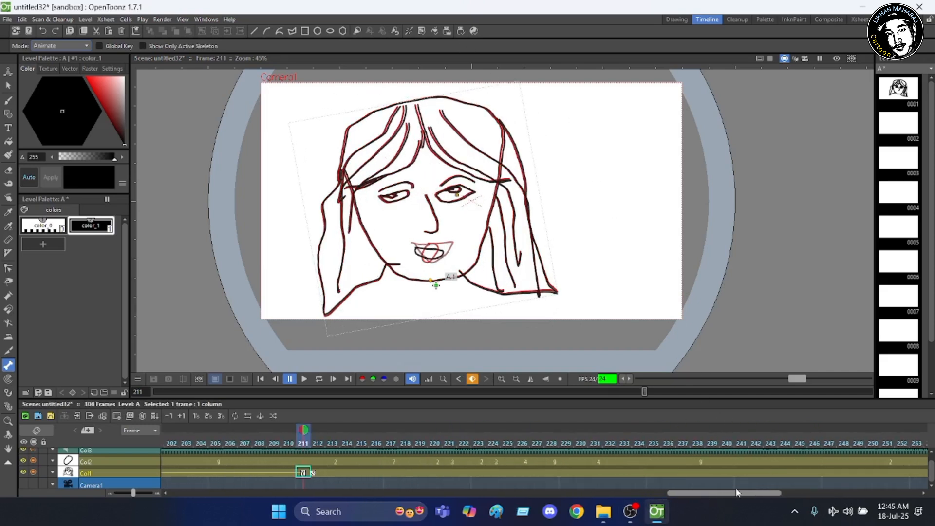
{"action": "left_click", "coordinate": [581, 443]}
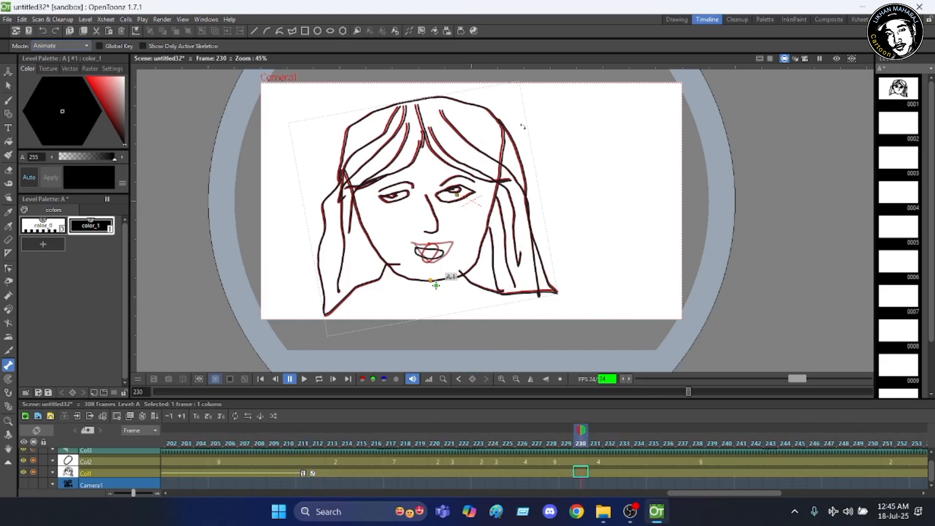
{"action": "left_click_drag", "start_coordinate": [523, 126], "coordinate": [562, 157]}
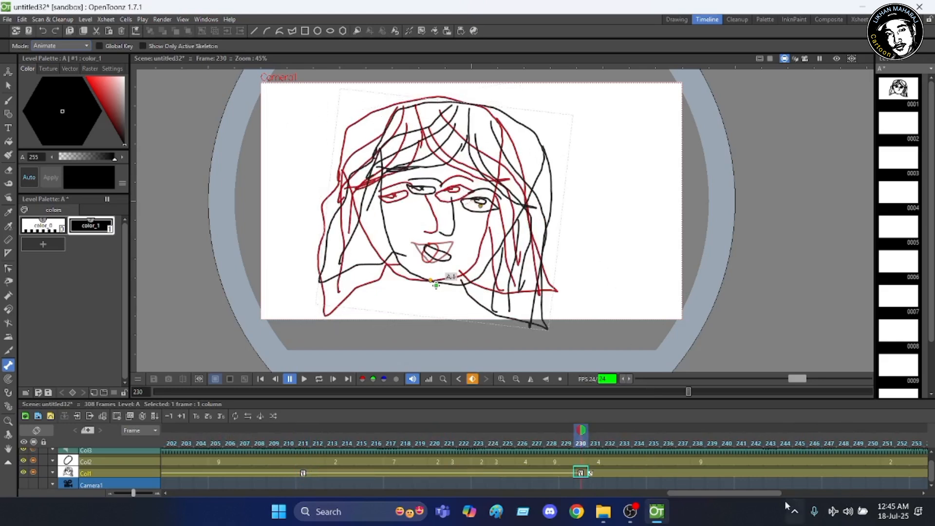
{"action": "left_click_drag", "start_coordinate": [766, 492], "coordinate": [857, 487]}
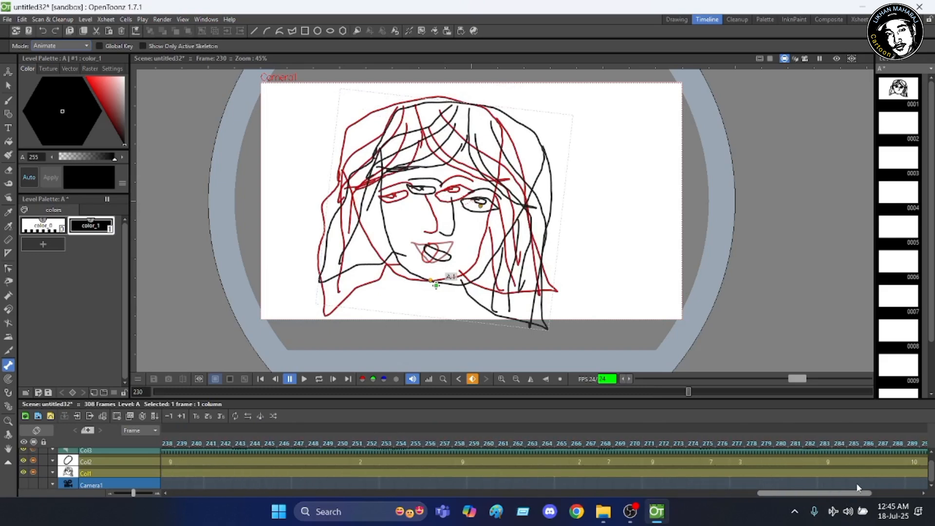
{"action": "left_click", "coordinate": [606, 444]}
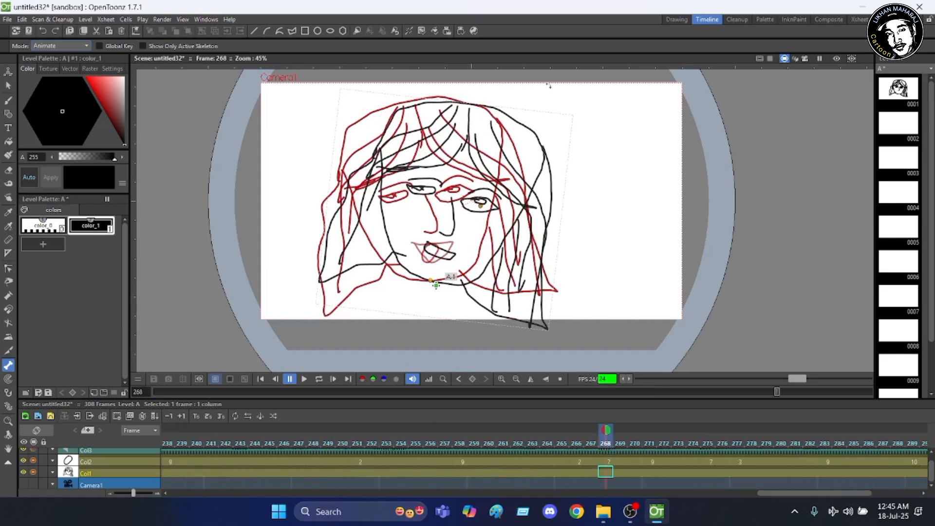
{"action": "left_click_drag", "start_coordinate": [533, 114], "coordinate": [584, 164]}
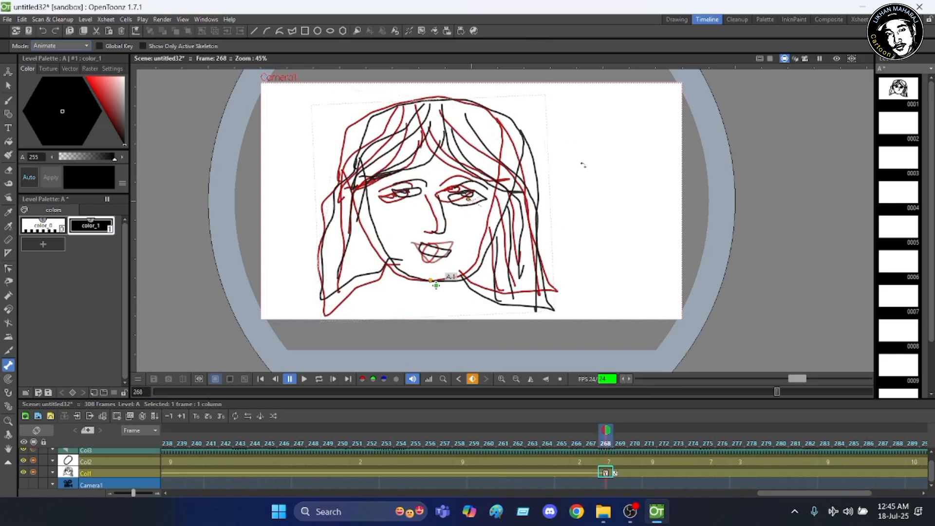
Tilt the face further to the left about its chin at frame 282, and to the right at frame 301
{"action": "left_click", "coordinate": [809, 444]}
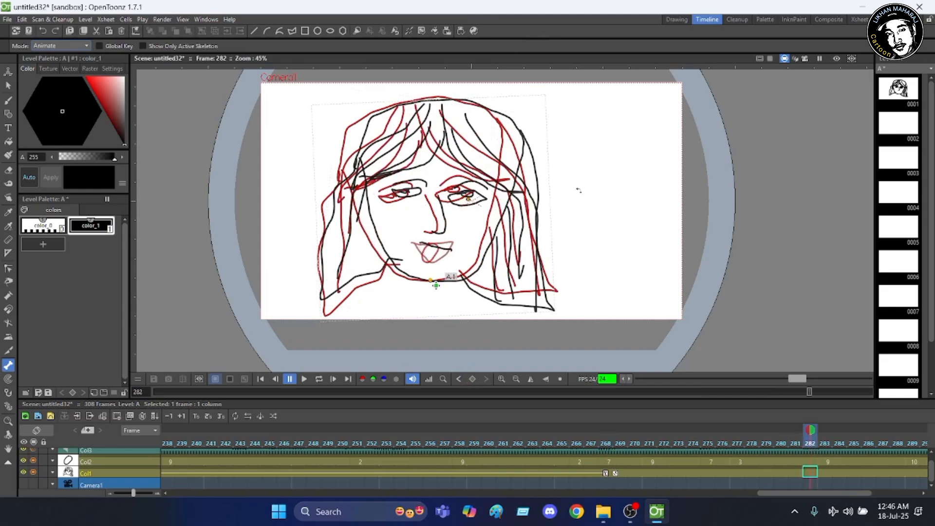
{"action": "mouse_move", "coordinate": [561, 173]}
{"action": "left_mouse_down"}
{"action": "mouse_move", "coordinate": [583, 184]}
{"action": "mouse_move", "coordinate": [557, 174]}
{"action": "mouse_move", "coordinate": [556, 203]}
{"action": "left_mouse_up"}
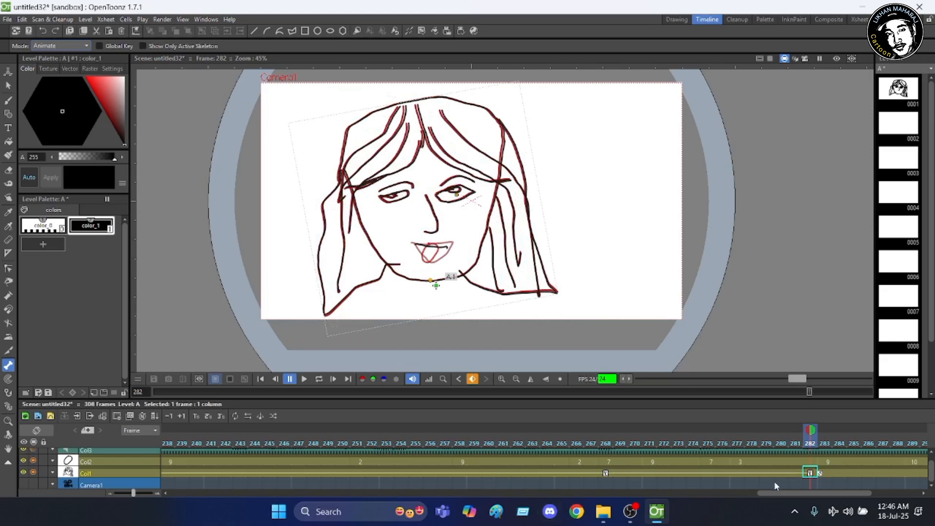
{"action": "left_click_drag", "start_coordinate": [775, 489], "coordinate": [852, 479]}
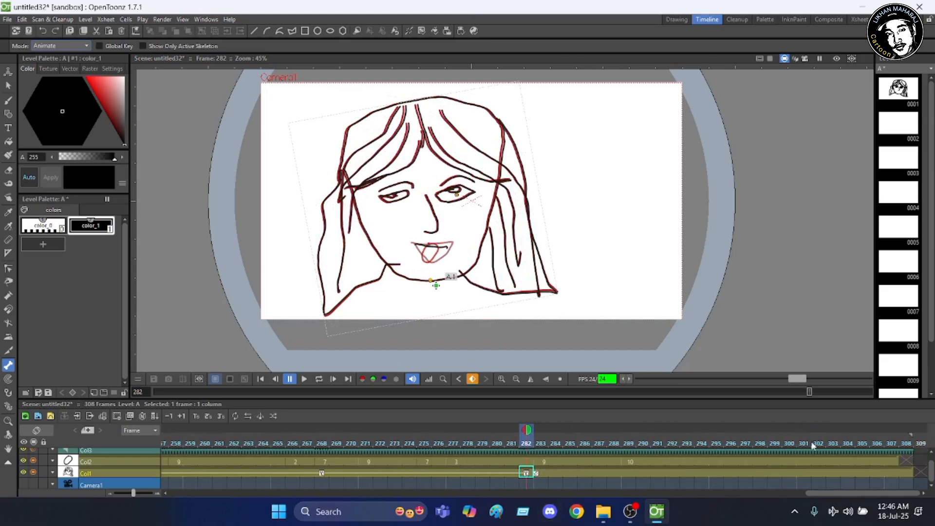
{"action": "left_click", "coordinate": [796, 442]}
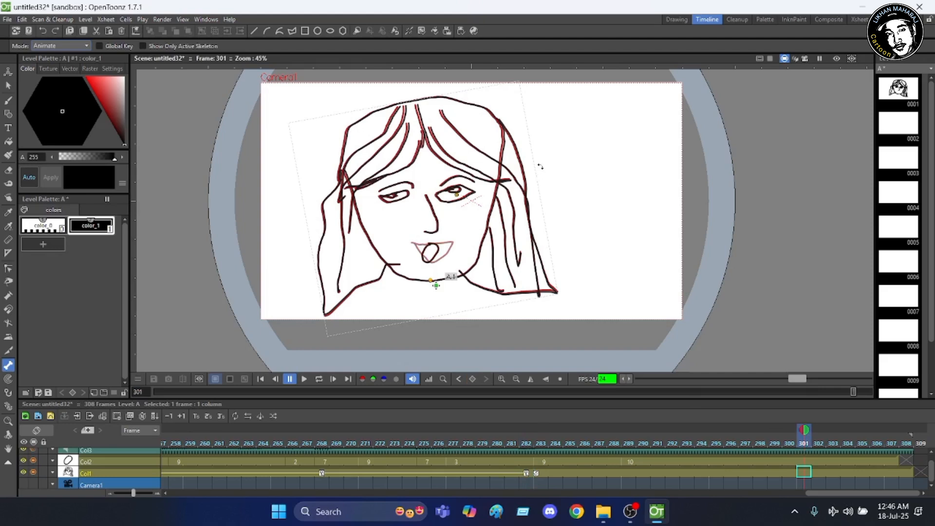
{"action": "left_click_drag", "start_coordinate": [562, 181], "coordinate": [582, 193]}
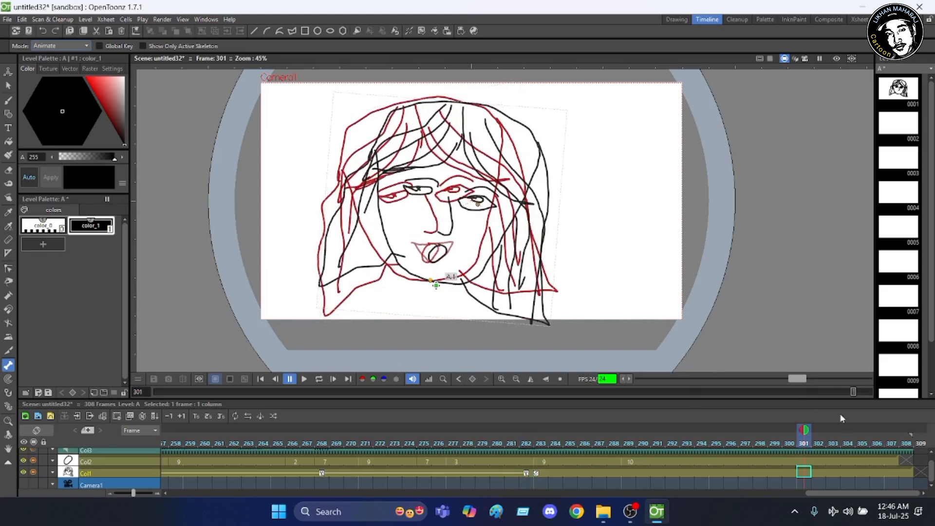
Tilt the face to the left about its chin at frame 307, and play back the animation from the start
{"action": "left_click", "coordinate": [889, 443]}
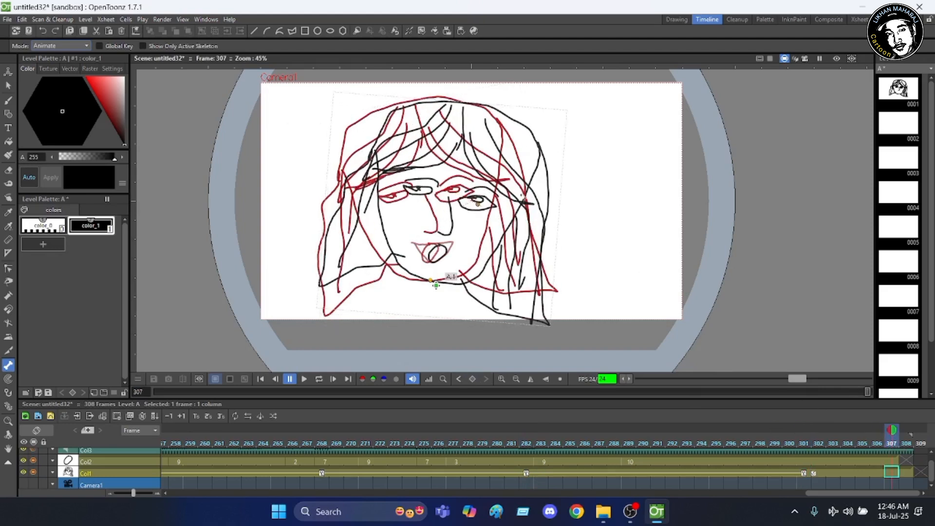
{"action": "left_click_drag", "start_coordinate": [561, 154], "coordinate": [524, 145]}
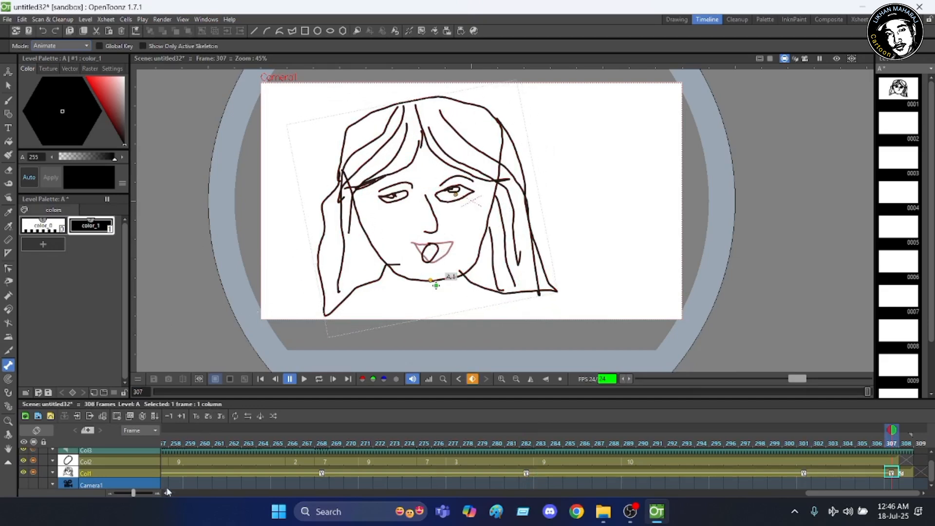
{"action": "left_click", "coordinate": [304, 379]}
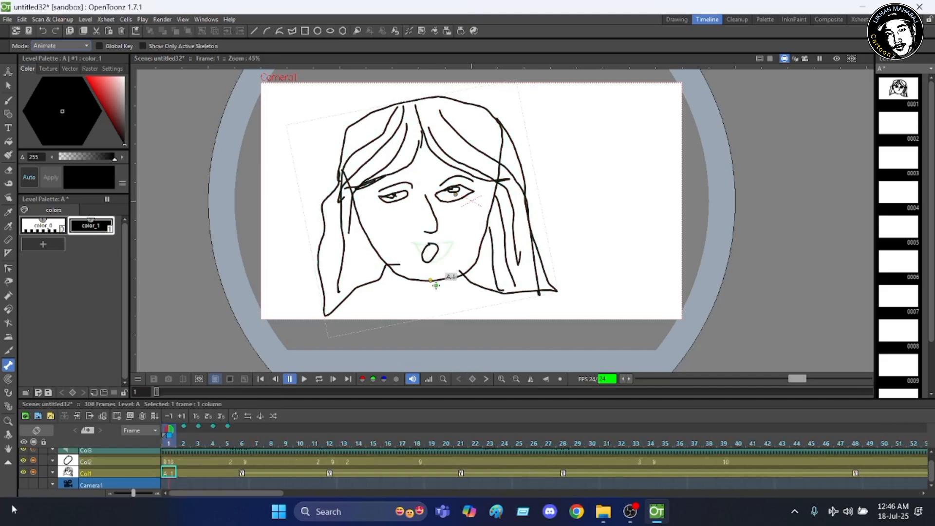
{"action": "left_click", "coordinate": [305, 379]}
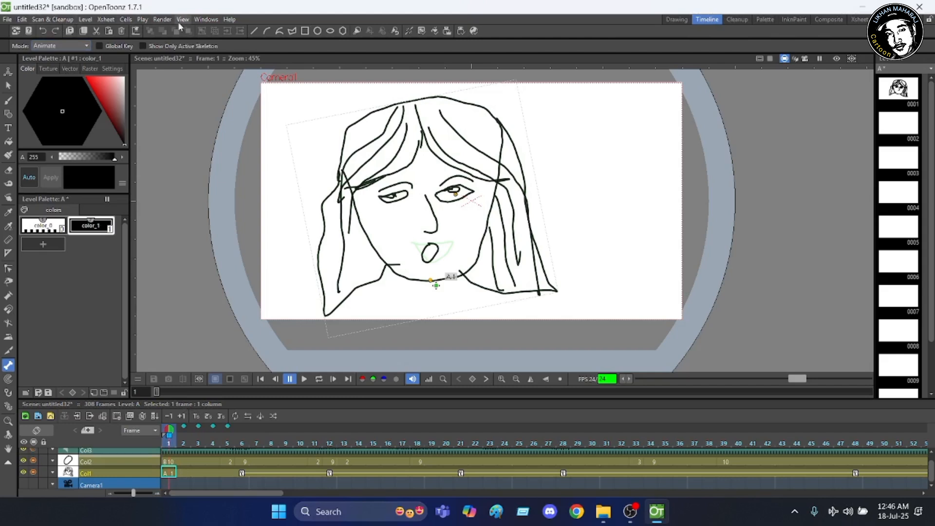
Create a new Toonz Vector Level named C at frame 1
{"action": "left_click", "coordinate": [89, 22]}
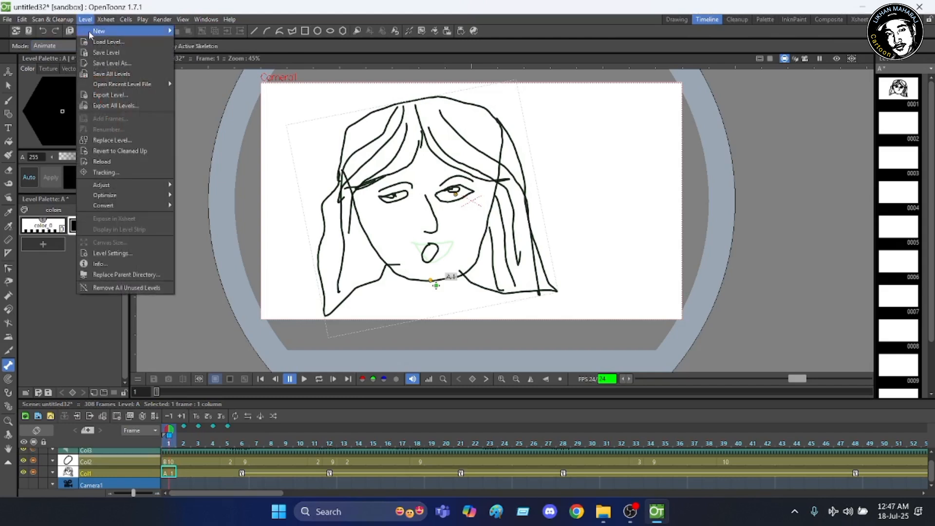
{"action": "mouse_move", "coordinate": [112, 32]}
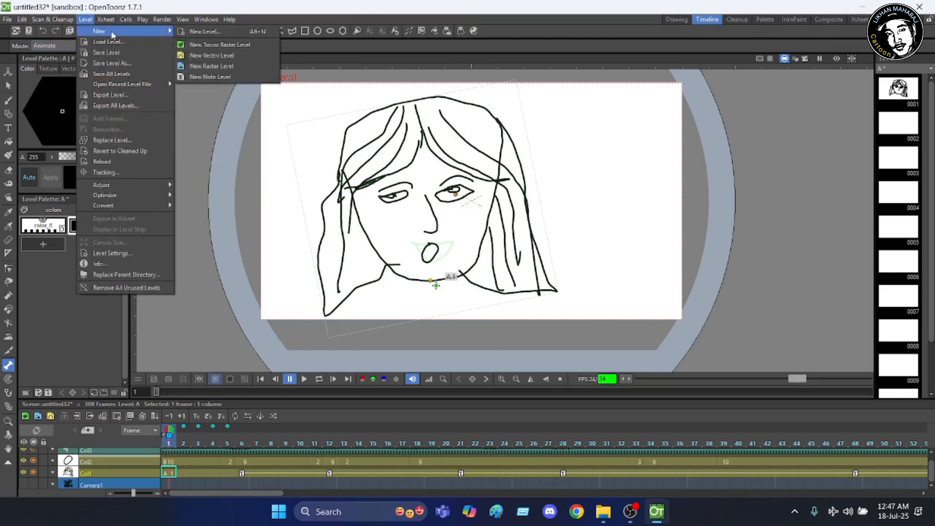
{"action": "left_click", "coordinate": [202, 55]}
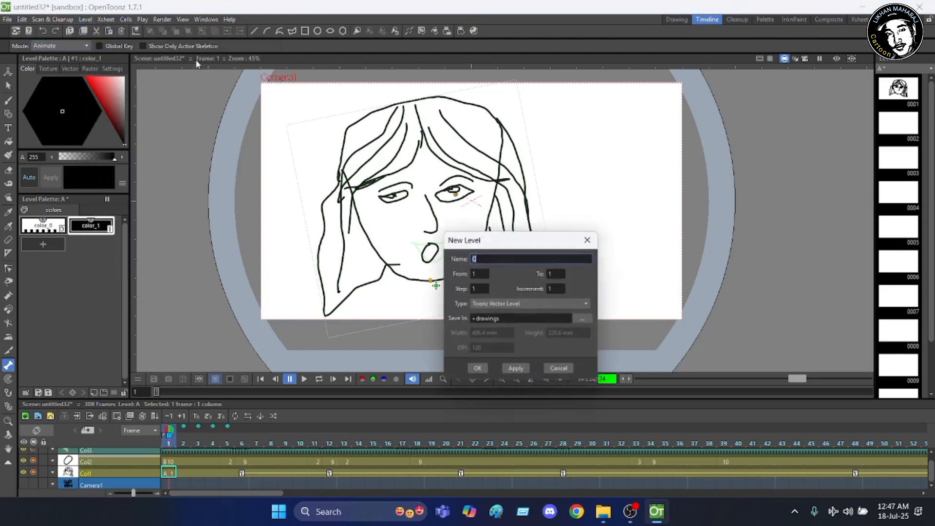
{"action": "left_click", "coordinate": [480, 370]}
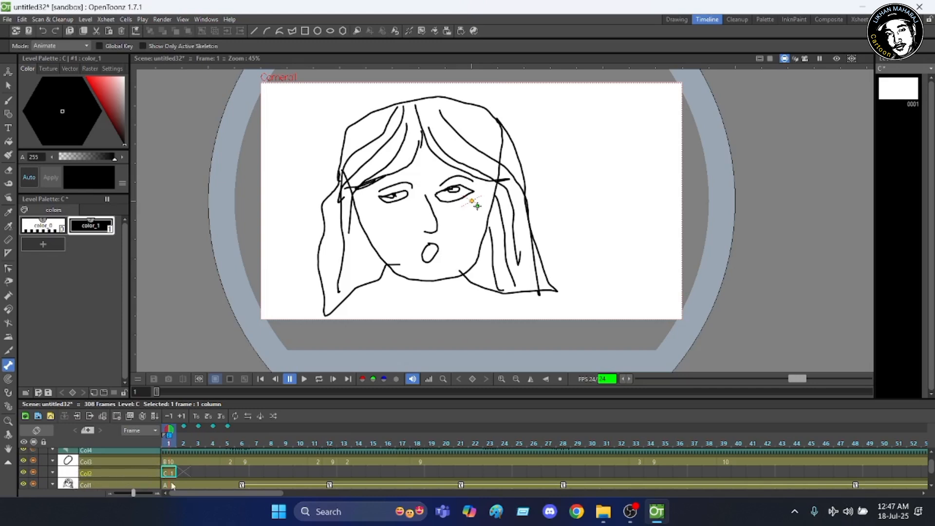
Move the column of the new level C before the face column so it sits behind the face
{"action": "left_click", "coordinate": [796, 21]}
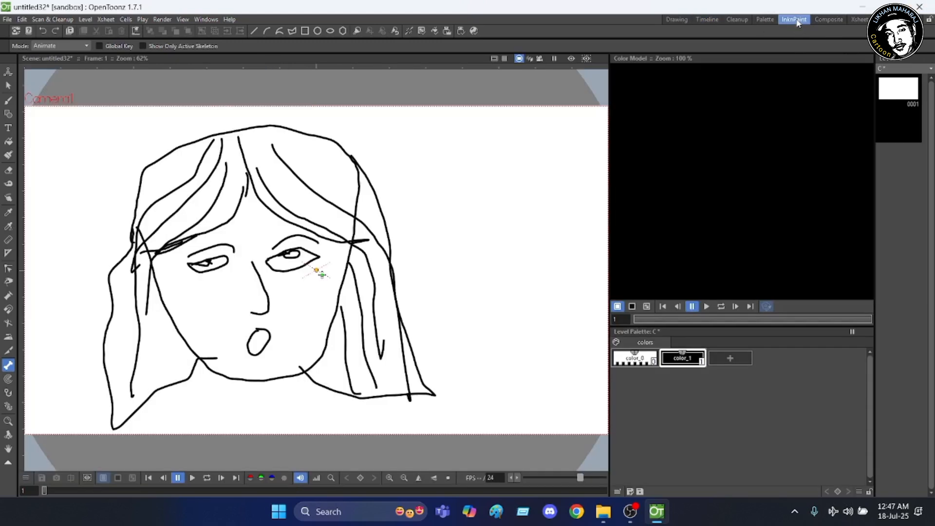
{"action": "left_click", "coordinate": [768, 22]}
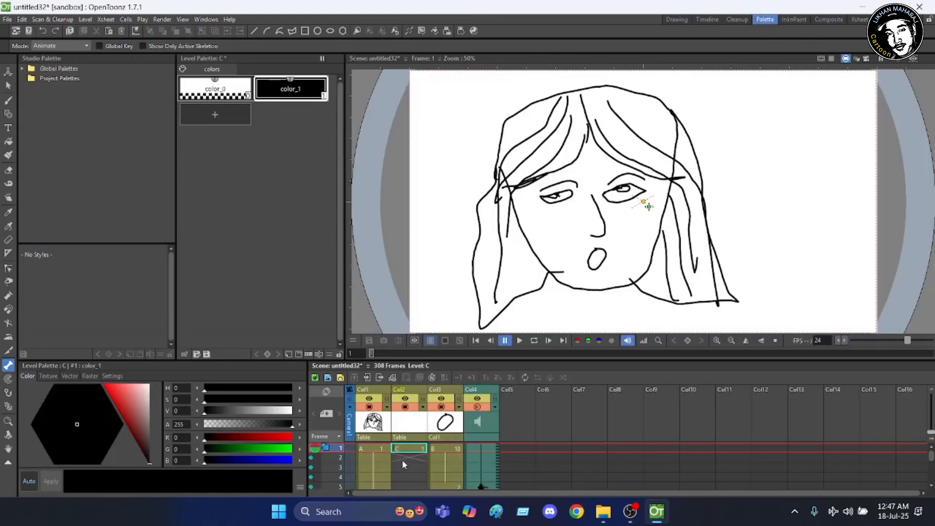
{"action": "left_click", "coordinate": [412, 391]}
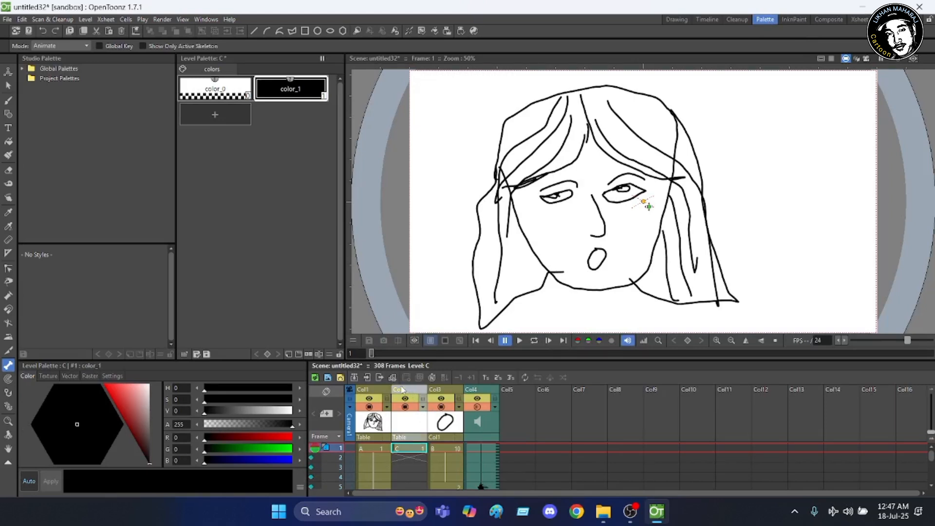
{"action": "left_click_drag", "start_coordinate": [403, 390], "coordinate": [366, 389]}
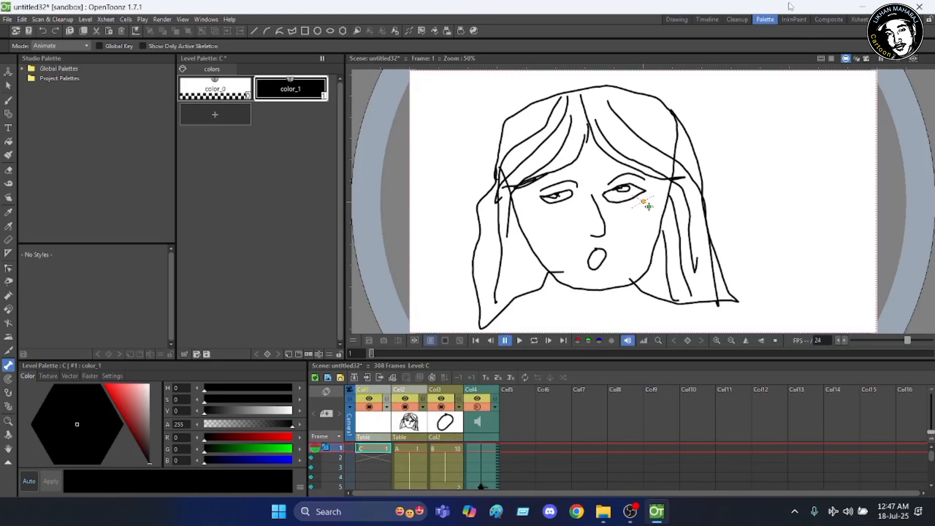
Extend the level C drawing in Col1 from frame 1 to frame 196
{"action": "left_click", "coordinate": [706, 21]}
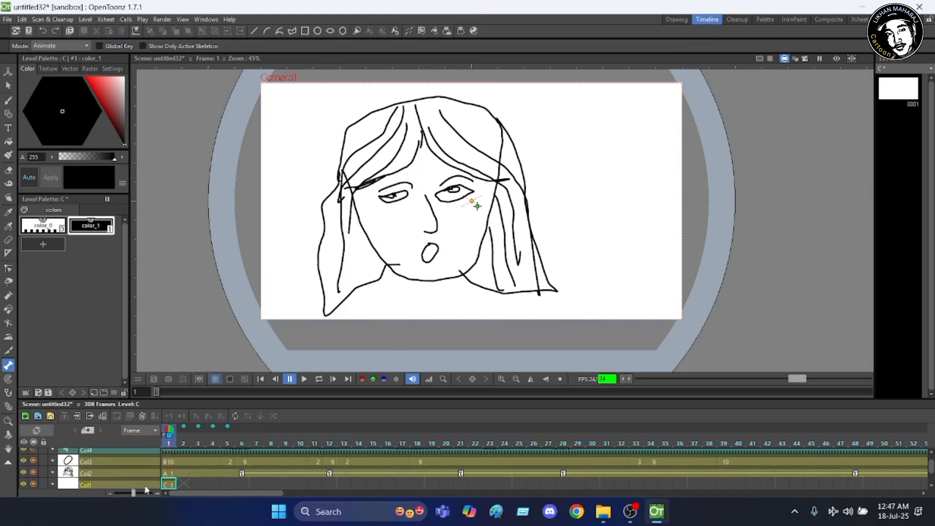
{"action": "left_click", "coordinate": [167, 486]}
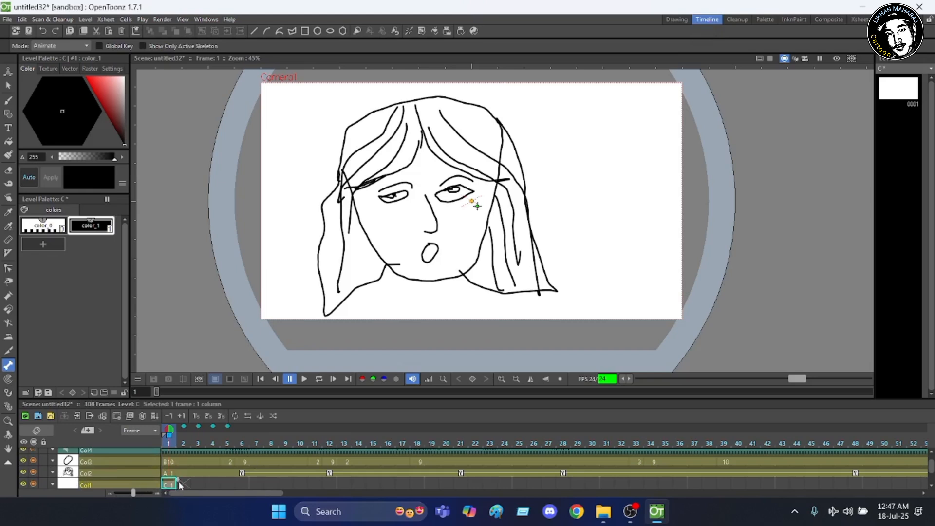
{"action": "left_click_drag", "start_coordinate": [184, 486], "coordinate": [777, 475]}
{"action": "left_click_drag", "start_coordinate": [836, 442], "coordinate": [748, 523]}
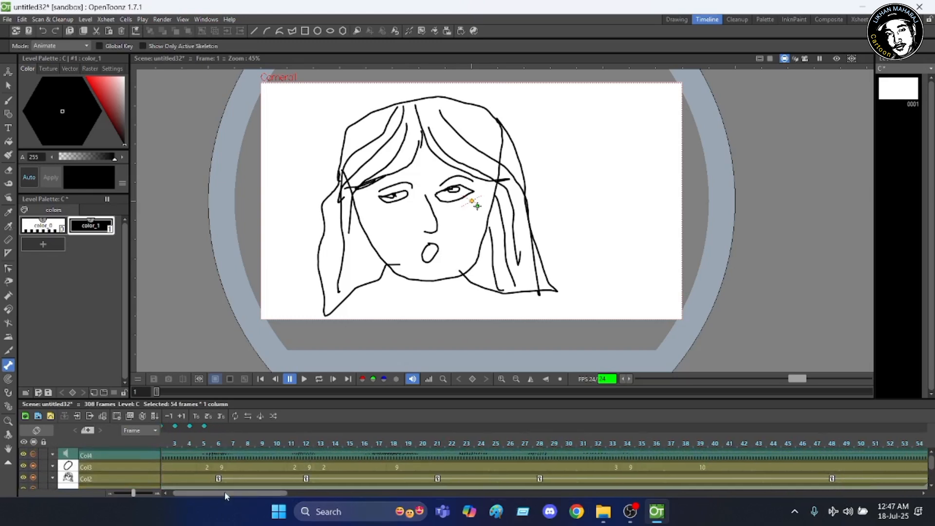
{"action": "left_click_drag", "start_coordinate": [225, 493], "coordinate": [333, 482]}
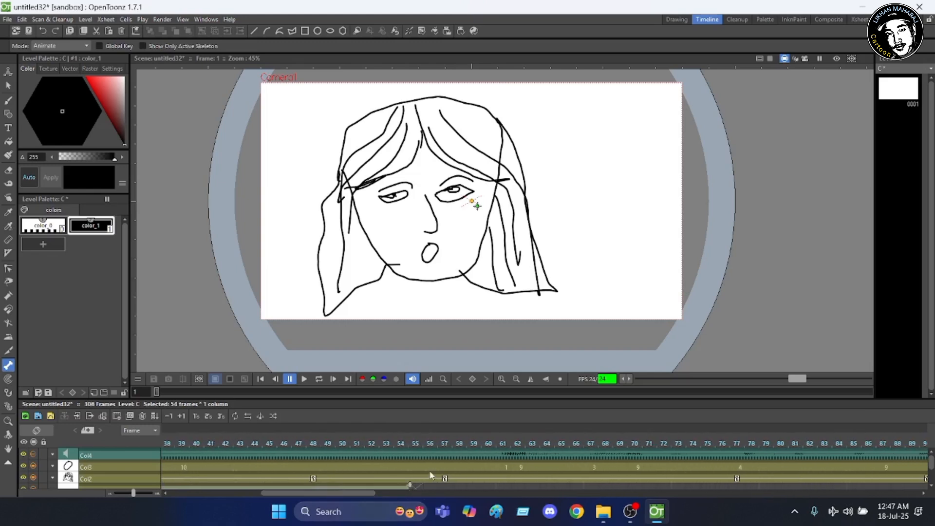
{"action": "left_click_drag", "start_coordinate": [410, 484], "coordinate": [931, 486]}
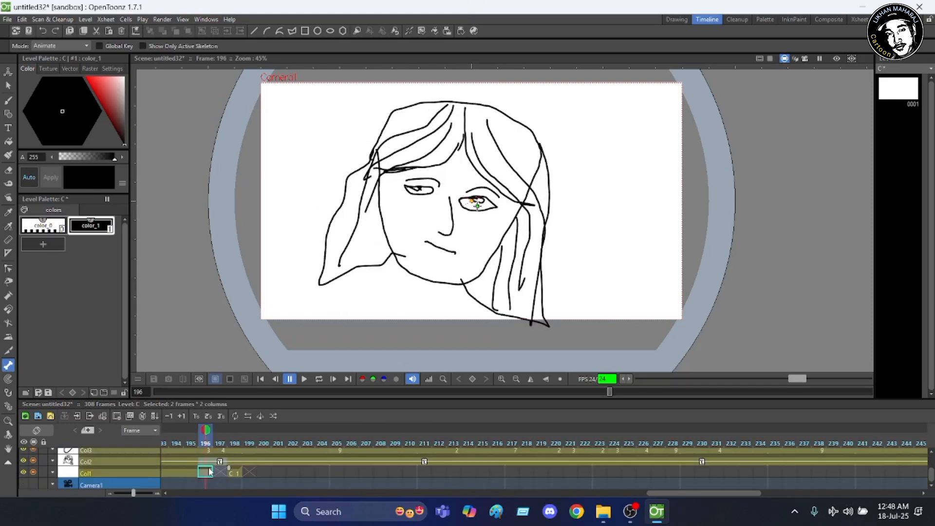
{"action": "left_click_drag", "start_coordinate": [219, 462], "coordinate": [210, 472]}
{"action": "left_click", "coordinate": [190, 474]}
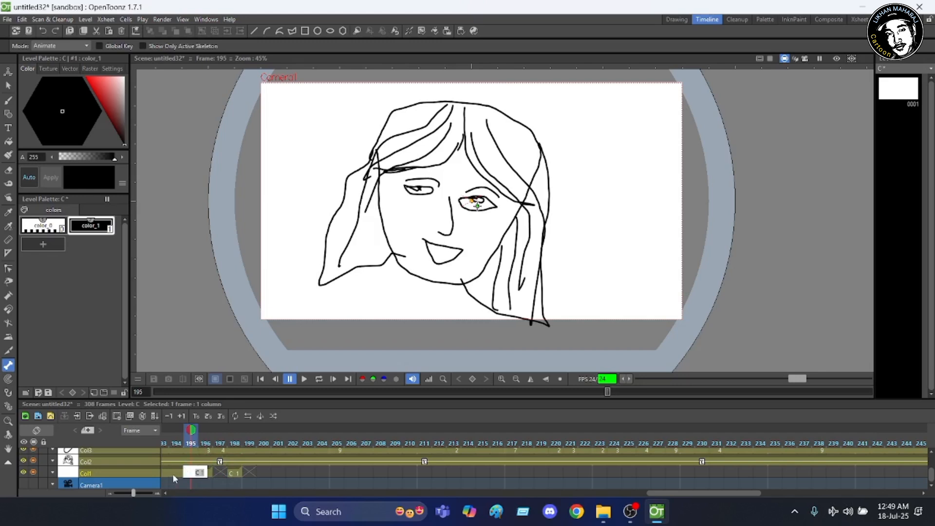
{"action": "left_click", "coordinate": [174, 474]}
{"action": "left_click", "coordinate": [205, 473]}
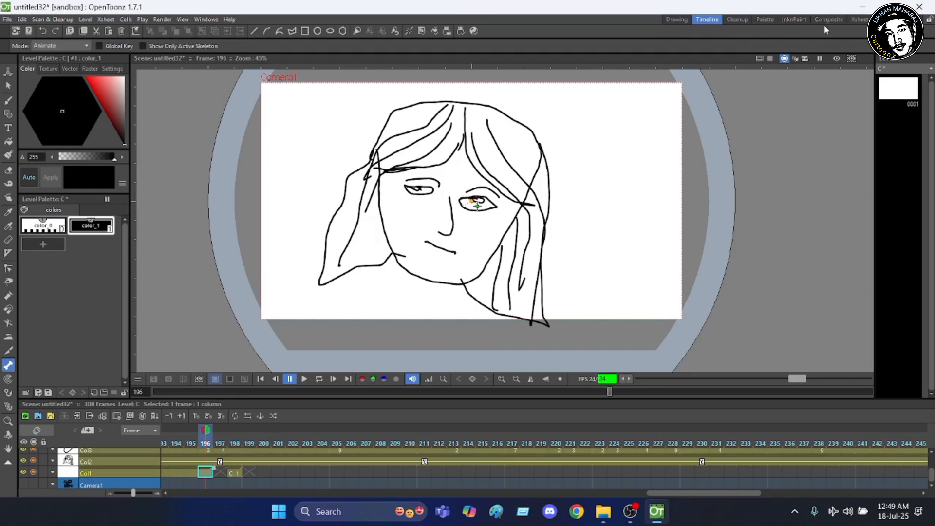
Undo the stray level C cell at frame 198 of Col1, and extend the level C drawing to frame 308
{"action": "left_click", "coordinate": [858, 20]}
{"action": "scroll", "coordinate": [228, 142], "scroll_direction": "down", "scroll_amount": 15}
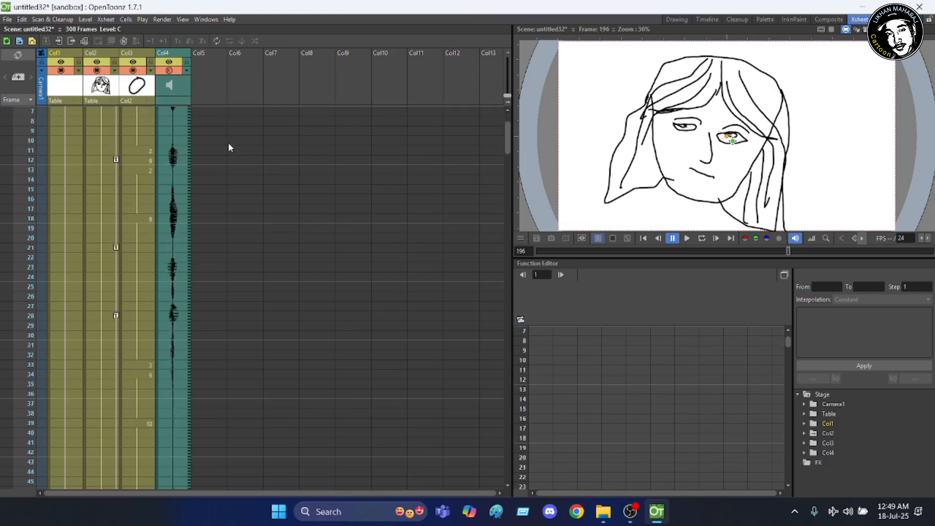
{"action": "scroll", "coordinate": [227, 142], "scroll_direction": "down", "scroll_amount": 16}
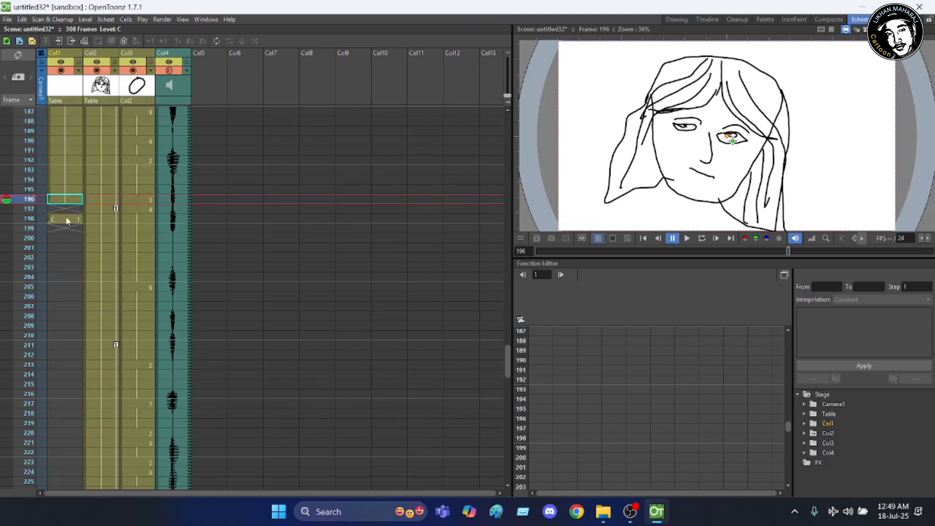
{"action": "key", "text": "ctrl+z"}
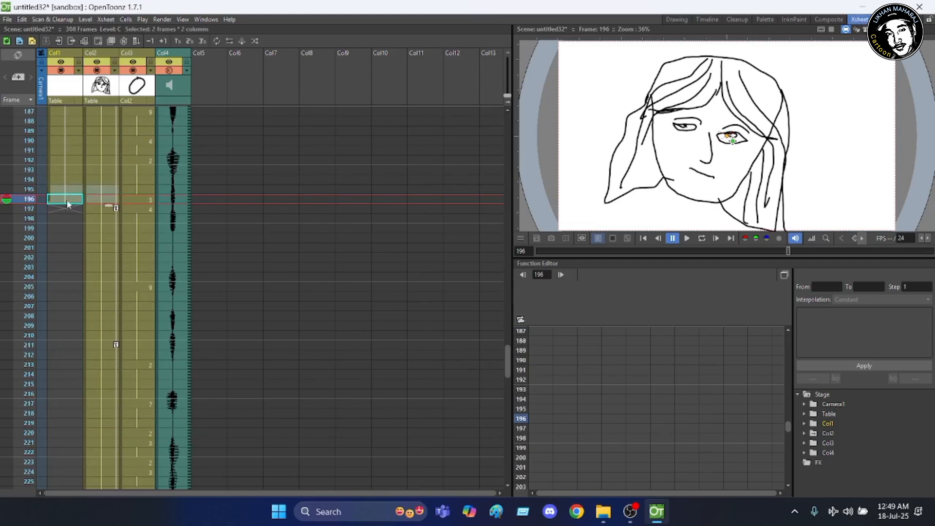
{"action": "double_click", "coordinate": [67, 201]}
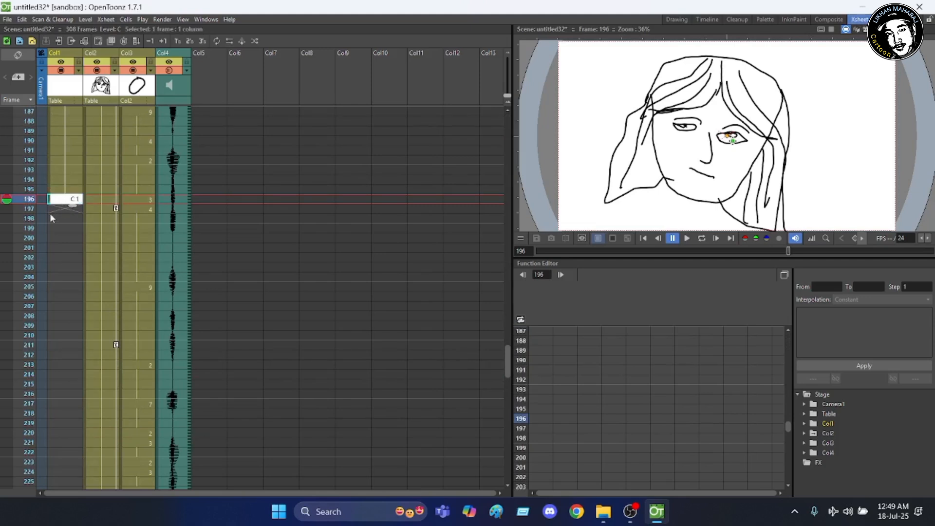
{"action": "key", "text": "Escape"}
{"action": "left_click_drag", "start_coordinate": [67, 215], "coordinate": [45, 279]}
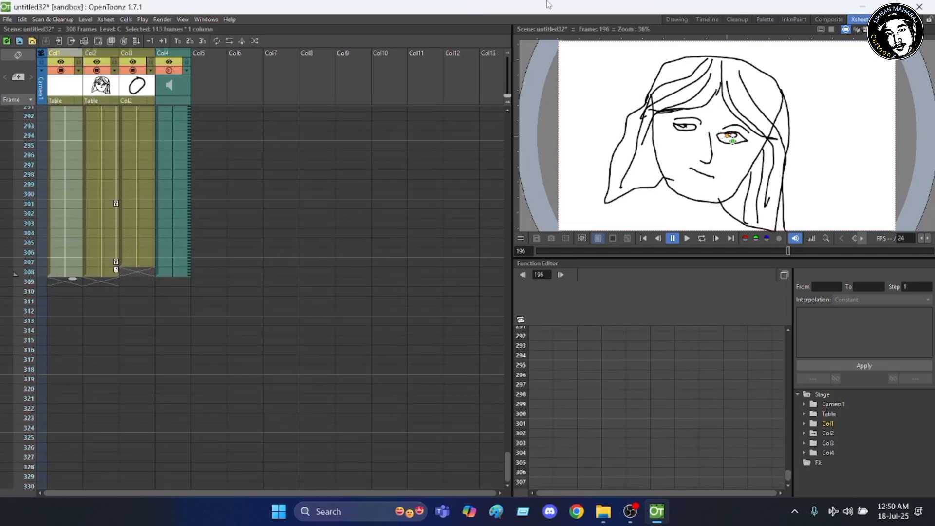
Draw a neck and shoulder line on each side below the jaw at frame 1 of level C with the Brush, and play the scene
{"action": "left_click", "coordinate": [673, 22]}
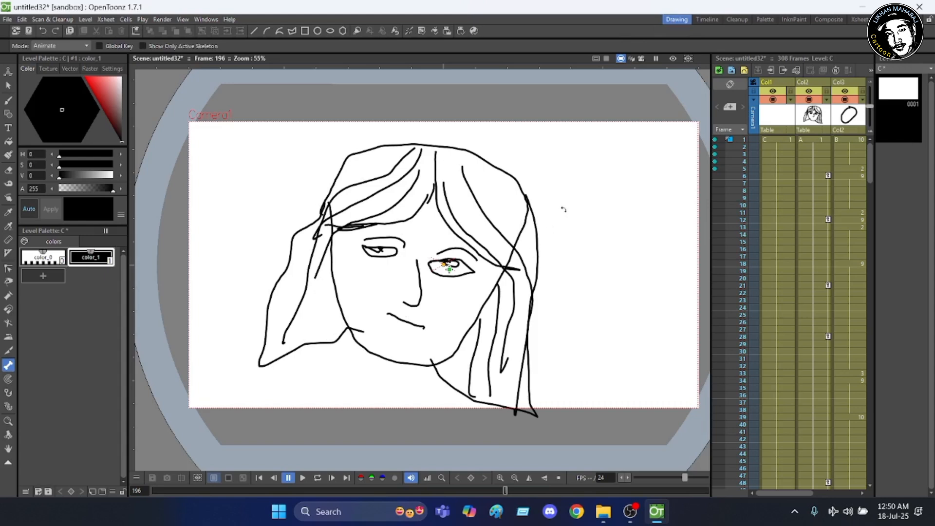
{"action": "left_click", "coordinate": [740, 140]}
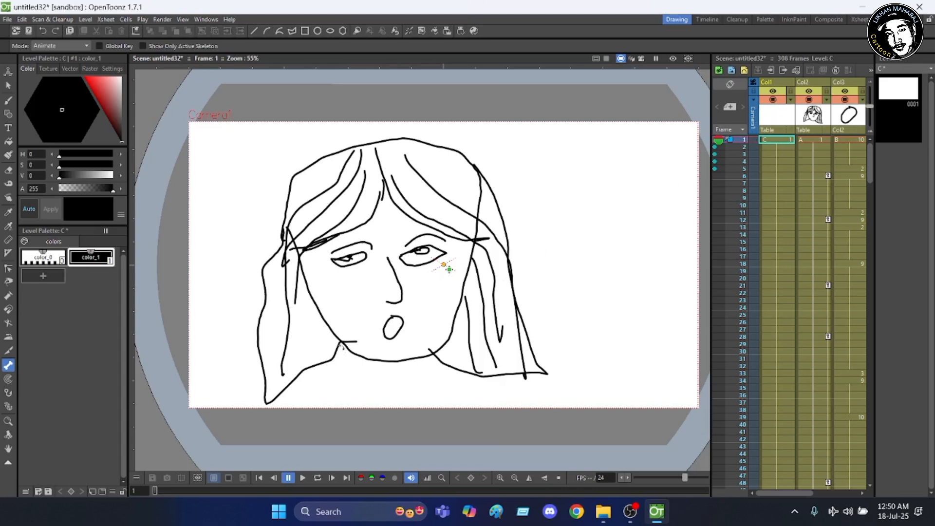
{"action": "left_click", "coordinate": [341, 369]}
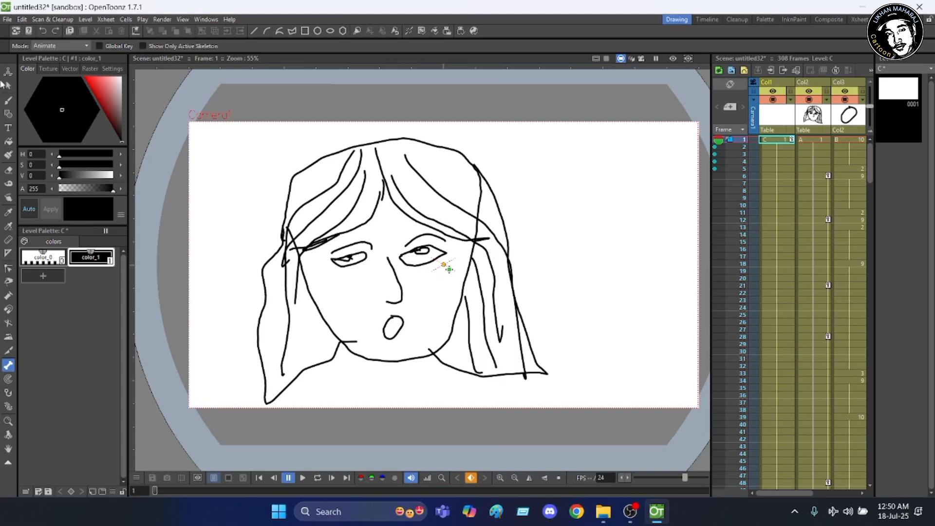
{"action": "left_click", "coordinate": [7, 101]}
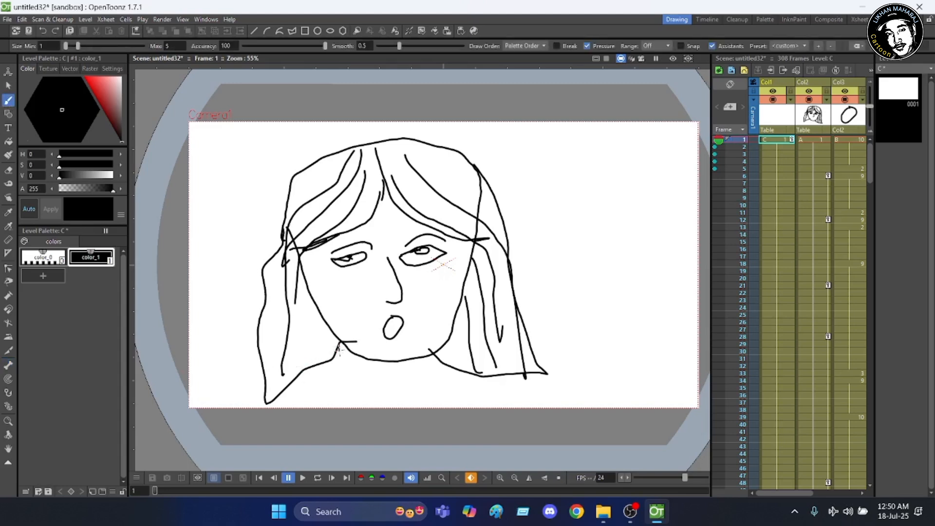
{"action": "mouse_move", "coordinate": [338, 348]}
{"action": "left_mouse_down"}
{"action": "mouse_move", "coordinate": [335, 374]}
{"action": "mouse_move", "coordinate": [287, 406]}
{"action": "left_mouse_up"}
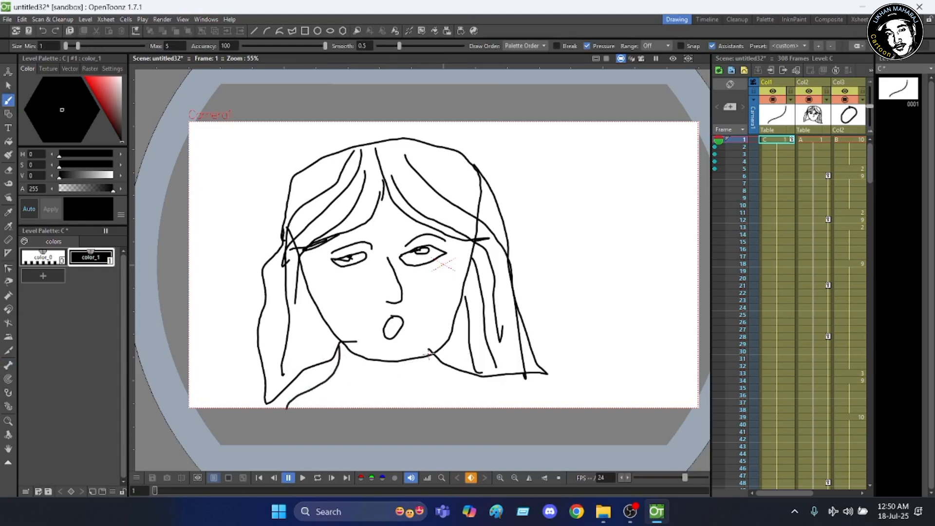
{"action": "left_click_drag", "start_coordinate": [429, 358], "coordinate": [489, 413]}
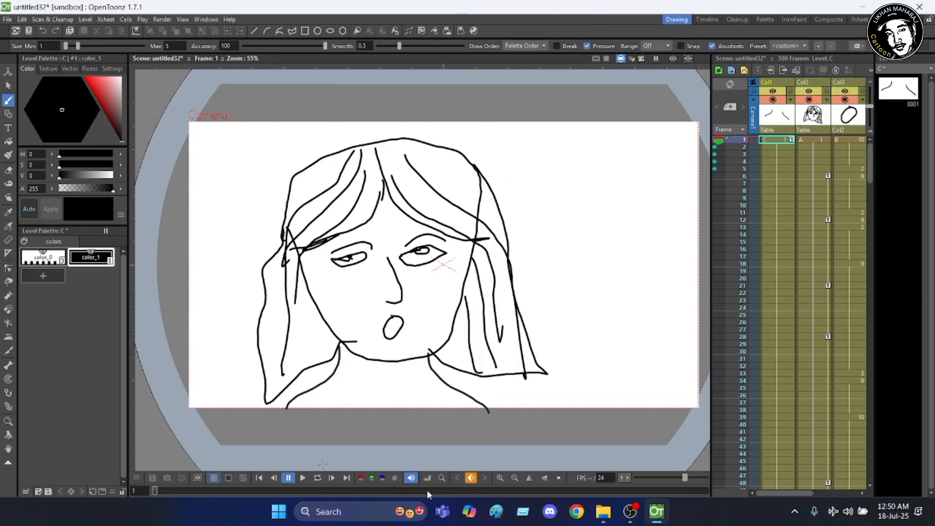
{"action": "left_click", "coordinate": [303, 478]}
Extend the neck line up to the jaw and join both neck lines with an arched stroke across the lower face
{"action": "scroll", "coordinate": [276, 352], "scroll_direction": "up", "scroll_amount": 5}
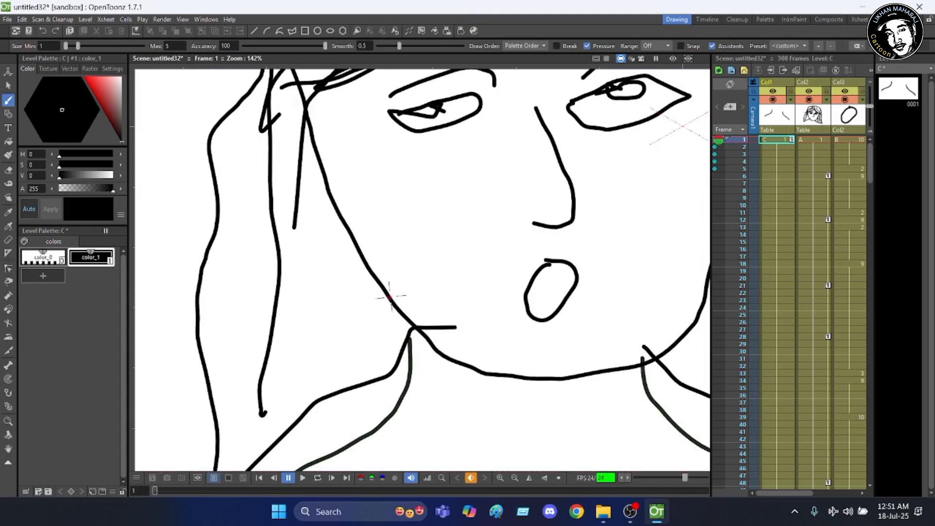
{"action": "left_click_drag", "start_coordinate": [390, 296], "coordinate": [408, 340]}
{"action": "scroll", "coordinate": [303, 356], "scroll_direction": "down", "scroll_amount": 2}
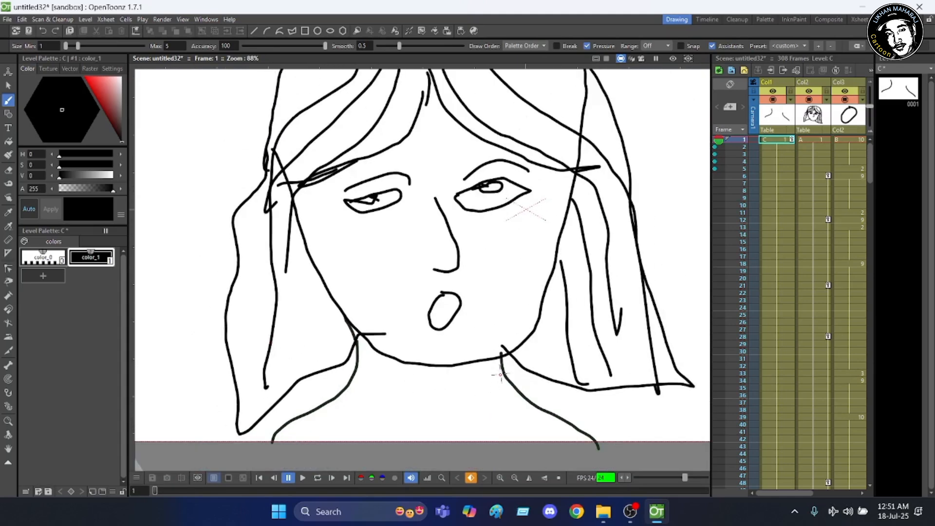
{"action": "scroll", "coordinate": [500, 375], "scroll_direction": "up", "scroll_amount": 2}
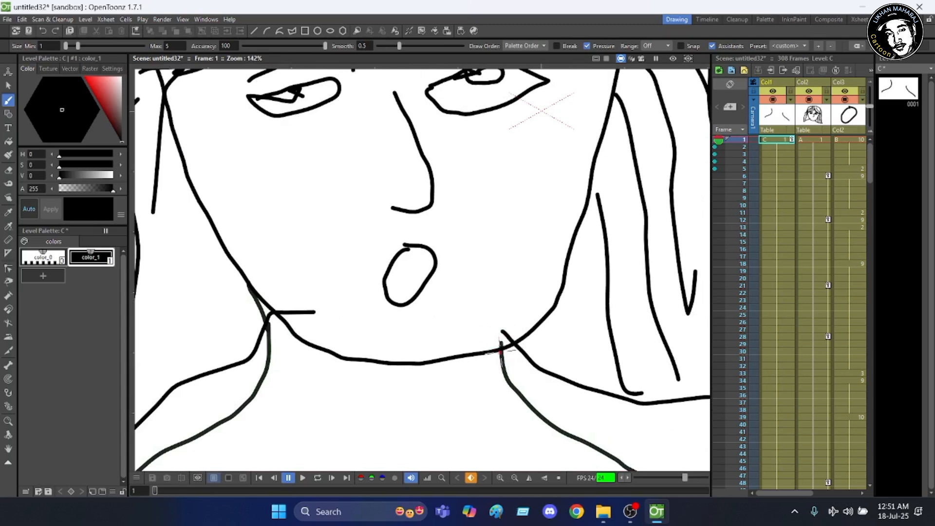
{"action": "mouse_move", "coordinate": [498, 350]}
{"action": "left_mouse_down"}
{"action": "mouse_move", "coordinate": [506, 284]}
{"action": "mouse_move", "coordinate": [498, 244]}
{"action": "mouse_move", "coordinate": [479, 219]}
{"action": "mouse_move", "coordinate": [427, 197]}
{"action": "mouse_move", "coordinate": [370, 199]}
{"action": "mouse_move", "coordinate": [291, 245]}
{"action": "mouse_move", "coordinate": [253, 283]}
{"action": "left_mouse_up"}
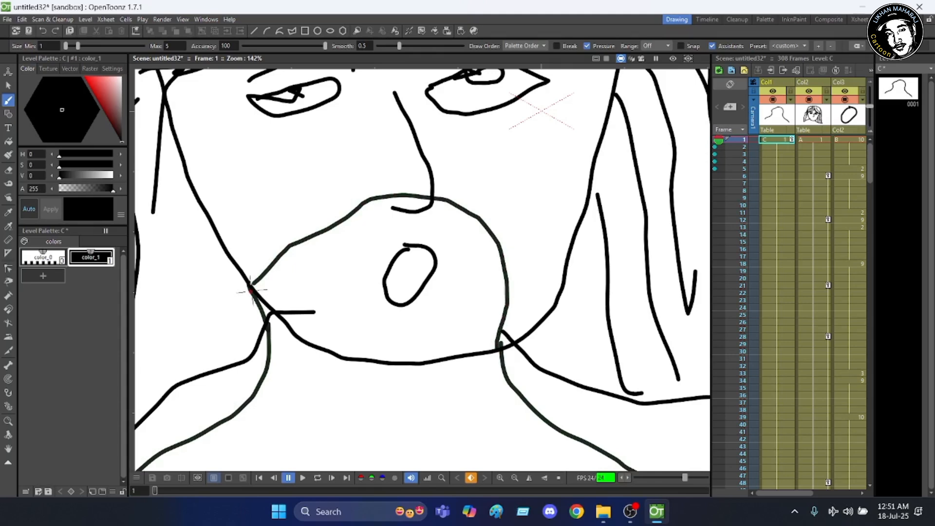
{"action": "scroll", "coordinate": [250, 292], "scroll_direction": "up", "scroll_amount": 3}
{"action": "left_click_drag", "start_coordinate": [268, 263], "coordinate": [250, 274]}
{"action": "scroll", "coordinate": [314, 256], "scroll_direction": "down", "scroll_amount": 6}
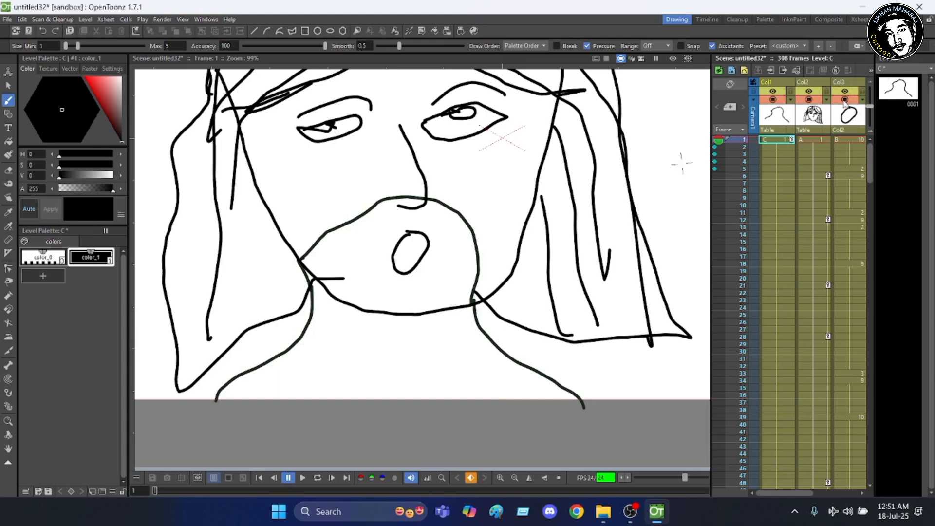
Hide the mouth and face columns, and add an orange style with H 40, S 77, V 91 to level C's palette
{"action": "left_click", "coordinate": [844, 100]}
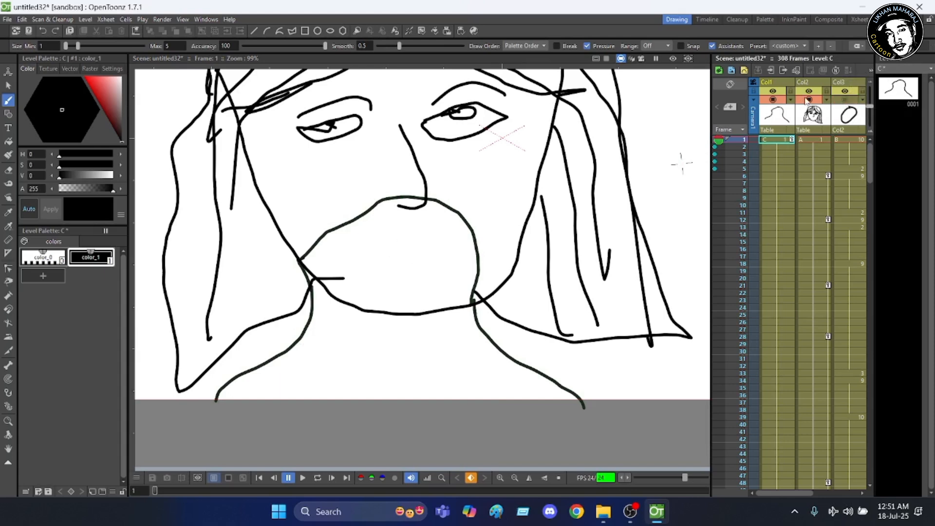
{"action": "left_click", "coordinate": [809, 99]}
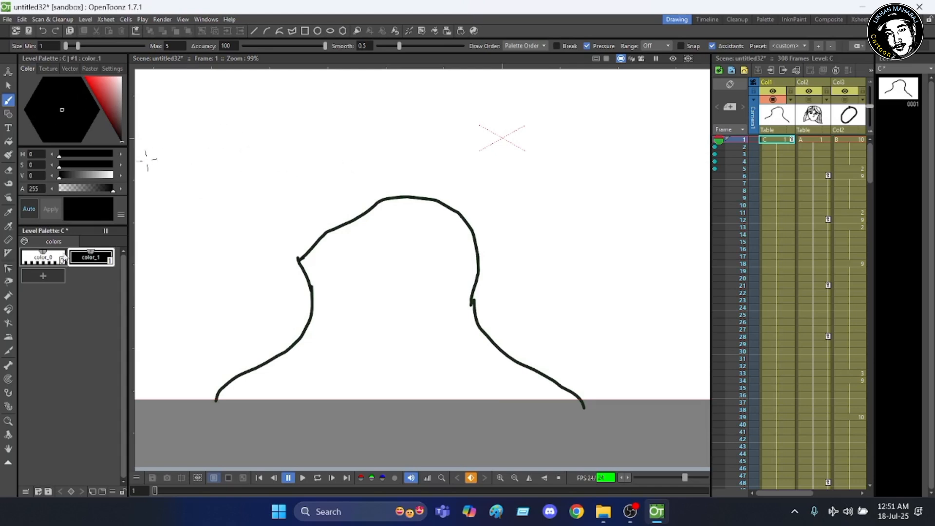
{"action": "left_click", "coordinate": [43, 275]}
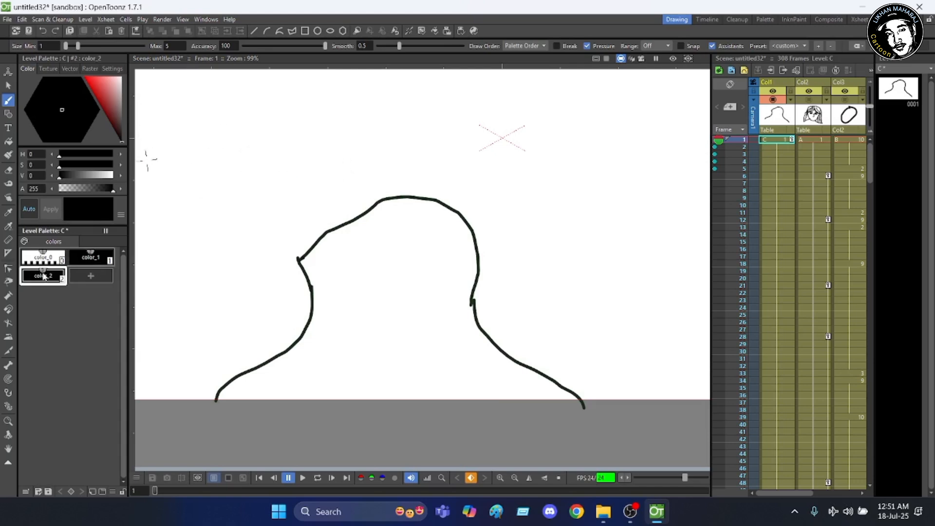
{"action": "left_click", "coordinate": [93, 84]}
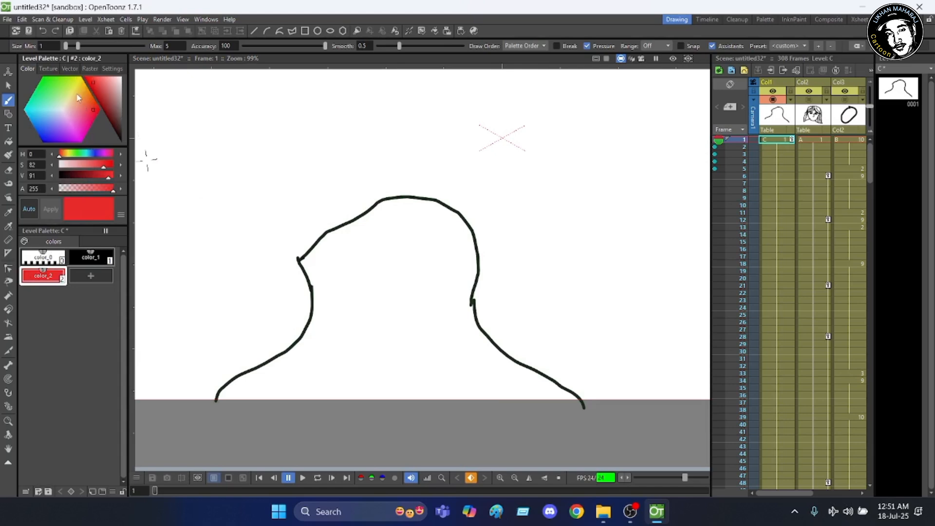
{"action": "left_click_drag", "start_coordinate": [76, 97], "coordinate": [90, 100]}
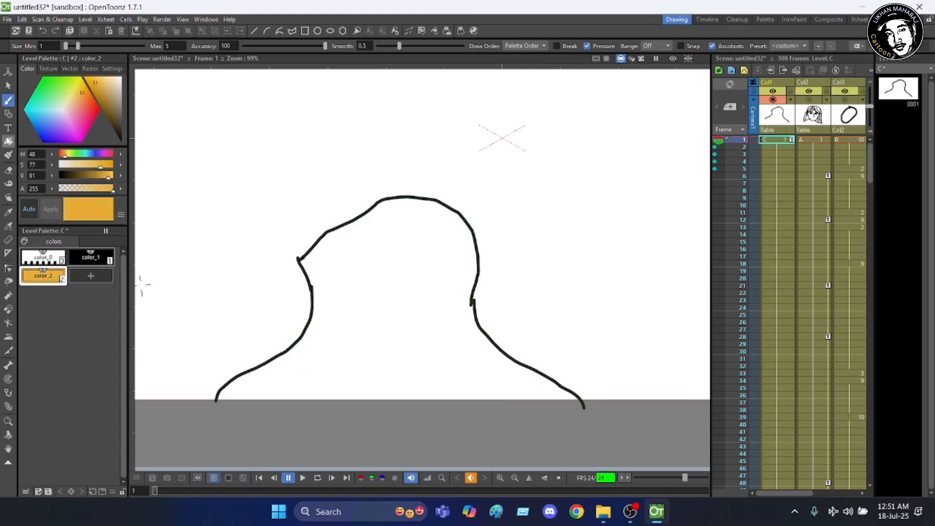
Close the open bottom of the neck and shoulder outline with an orange Brush stroke just below the camera frame
{"action": "key", "text": "f"}
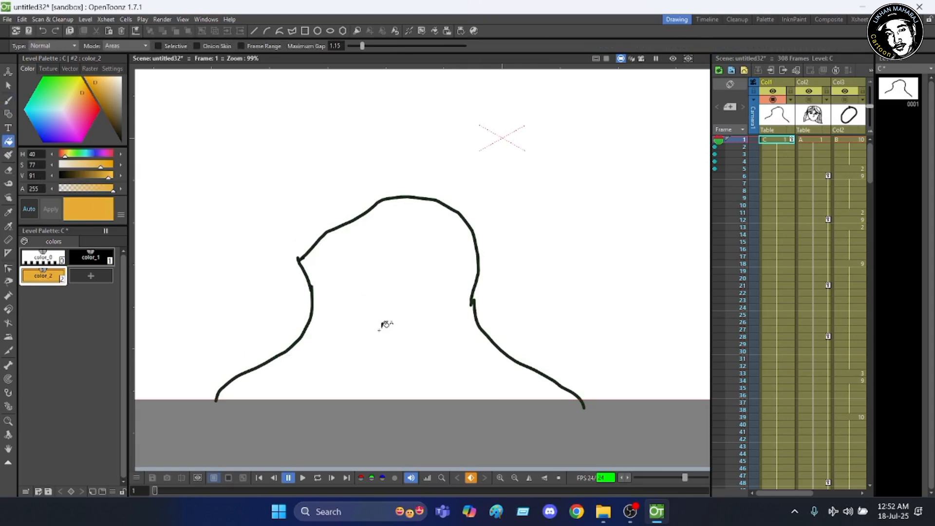
{"action": "scroll", "coordinate": [382, 335], "scroll_direction": "up", "scroll_amount": 2}
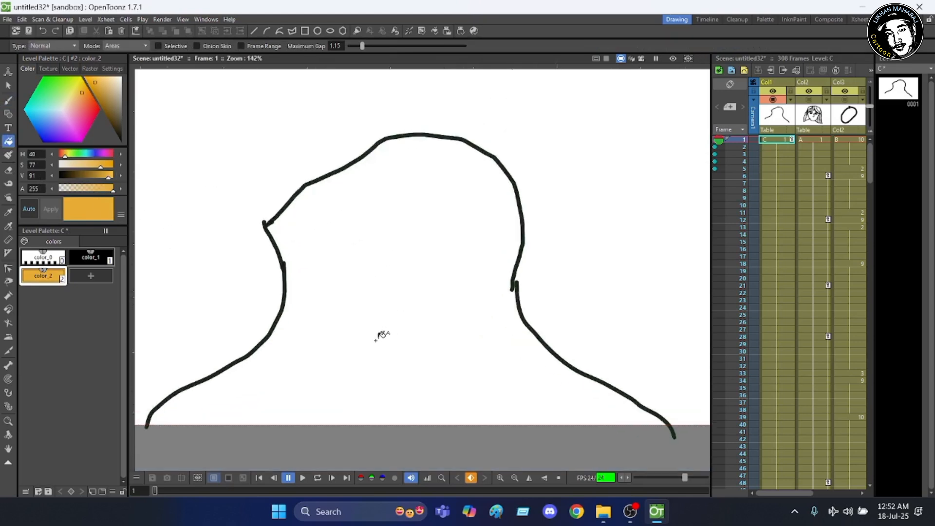
{"action": "scroll", "coordinate": [382, 335], "scroll_direction": "down", "scroll_amount": 3}
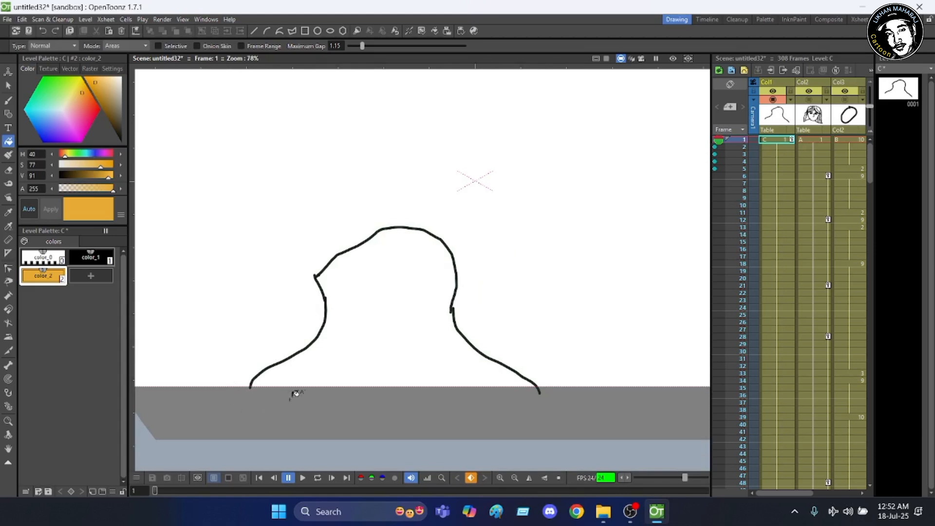
{"action": "scroll", "coordinate": [314, 375], "scroll_direction": "up", "scroll_amount": 2}
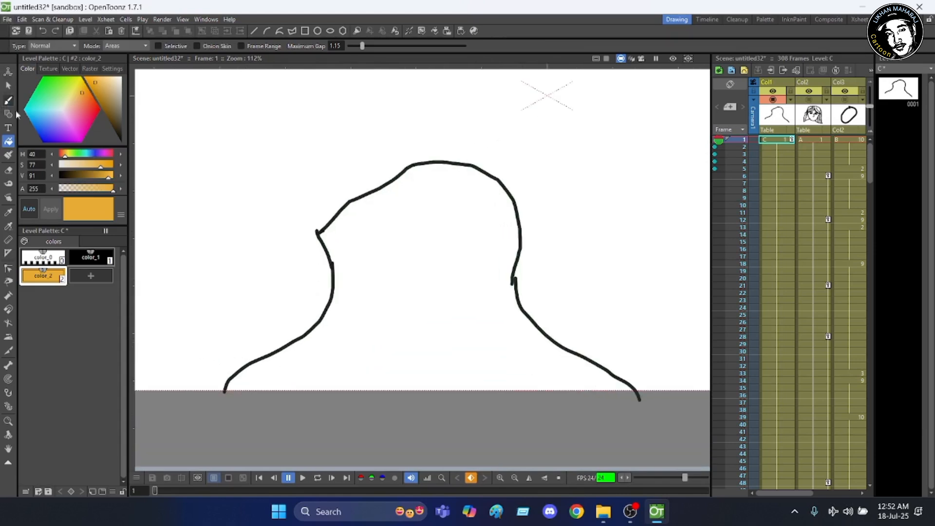
{"action": "left_click", "coordinate": [8, 100]}
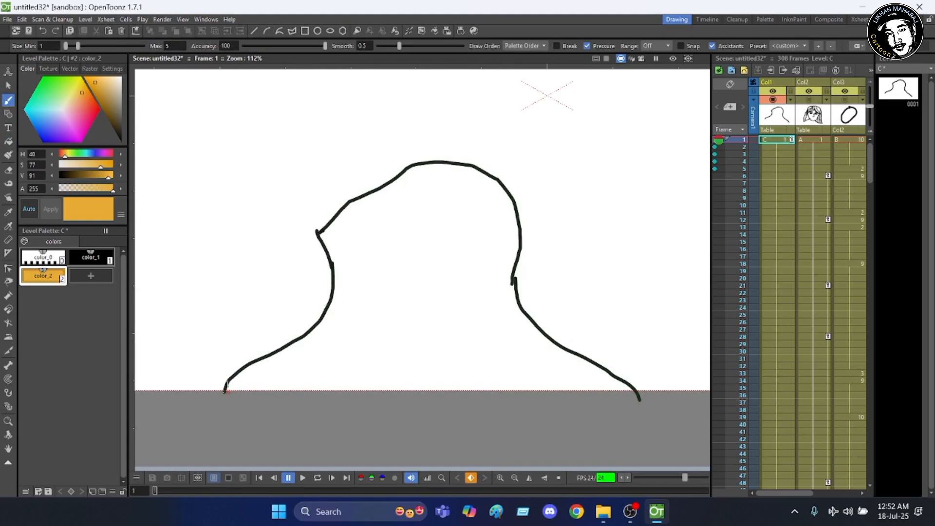
{"action": "mouse_move", "coordinate": [224, 395]}
{"action": "left_mouse_down"}
{"action": "mouse_move", "coordinate": [298, 409]}
{"action": "mouse_move", "coordinate": [588, 414]}
{"action": "mouse_move", "coordinate": [634, 398]}
{"action": "left_mouse_up"}
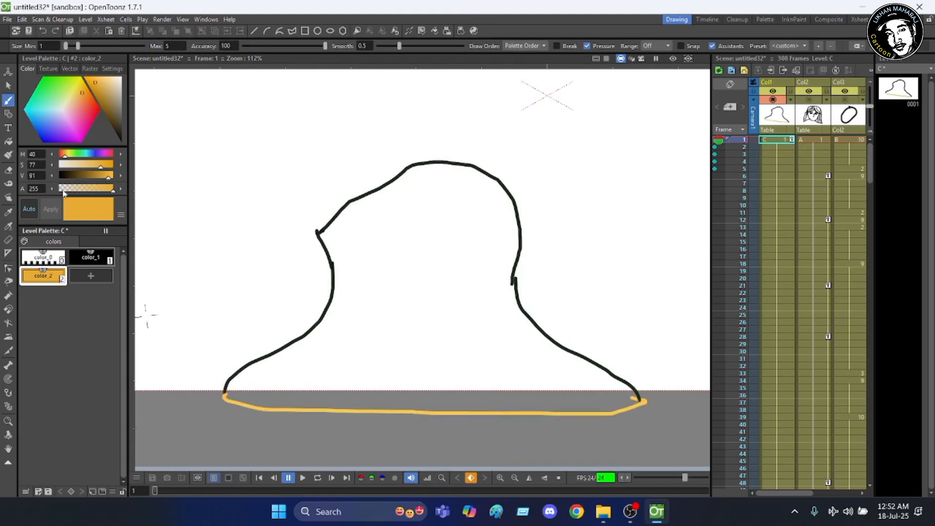
Fill the closed neck and shoulder shape on level C with orange
{"action": "left_click", "coordinate": [8, 141]}
{"action": "left_click", "coordinate": [391, 300]}
{"action": "scroll", "coordinate": [392, 276], "scroll_direction": "down", "scroll_amount": 2}
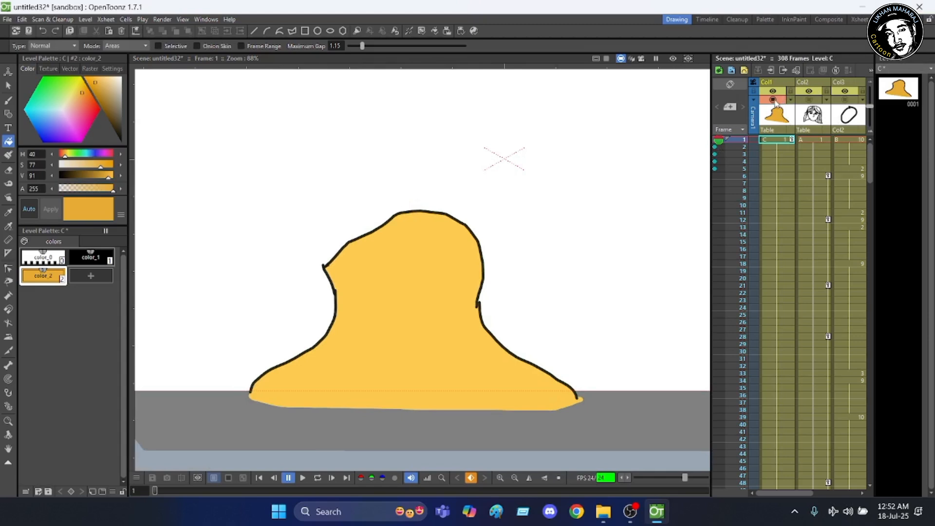
Switch visibility from Col1 to the face in Col2, and try to fill the face with level C's orange adjusted to S 71, V 89
{"action": "left_click", "coordinate": [775, 100]}
{"action": "left_click", "coordinate": [811, 100]}
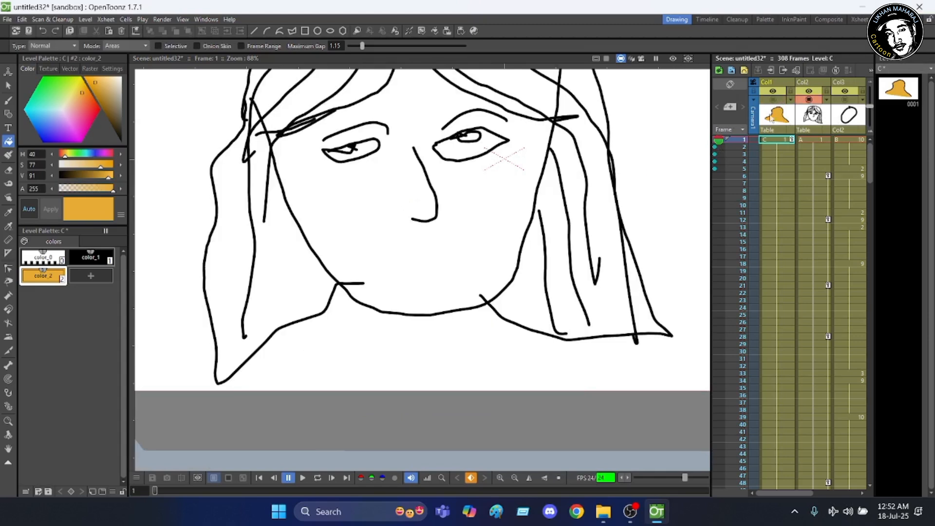
{"action": "scroll", "coordinate": [478, 390], "scroll_direction": "down", "scroll_amount": 2}
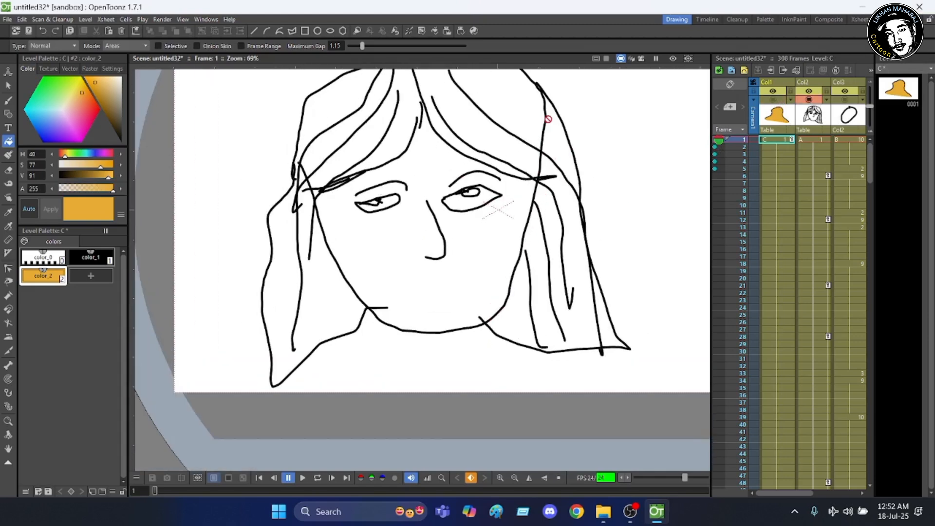
{"action": "left_click", "coordinate": [97, 84]}
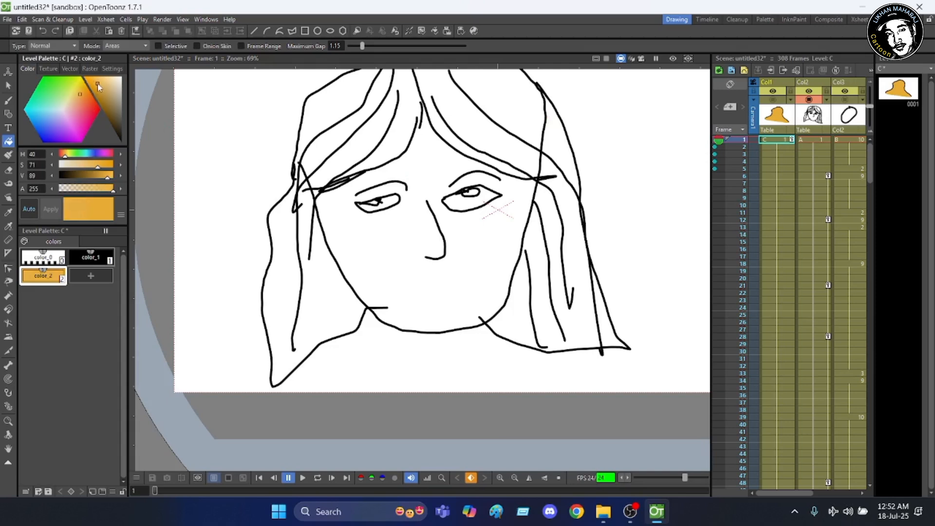
{"action": "left_click", "coordinate": [390, 263]}
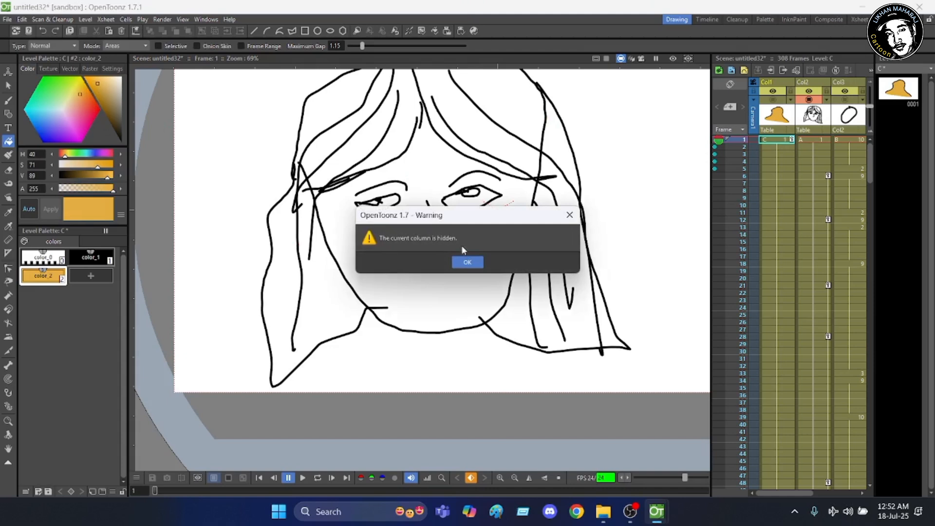
{"action": "left_click", "coordinate": [467, 262]}
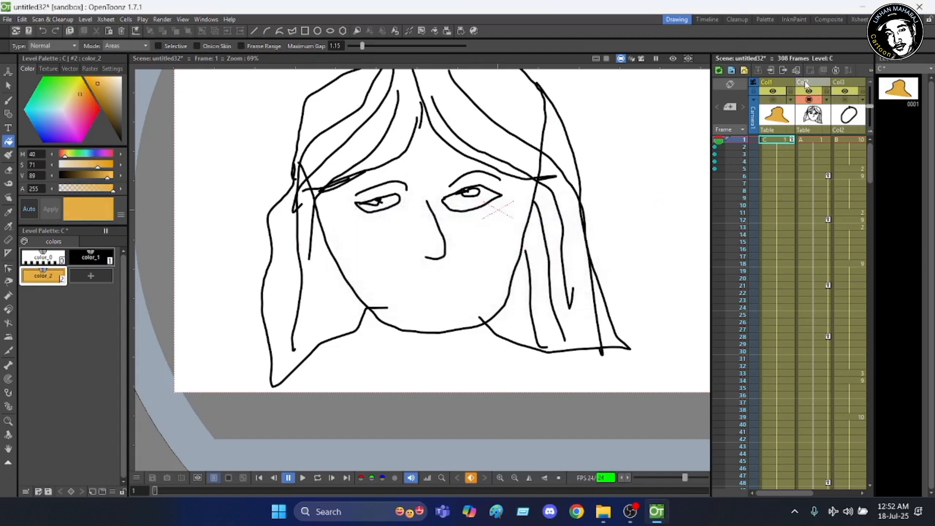
Add a golden-brown style with H 40, S 75, V 72 to level A's palette and fill the face with it
{"action": "left_click", "coordinate": [806, 84]}
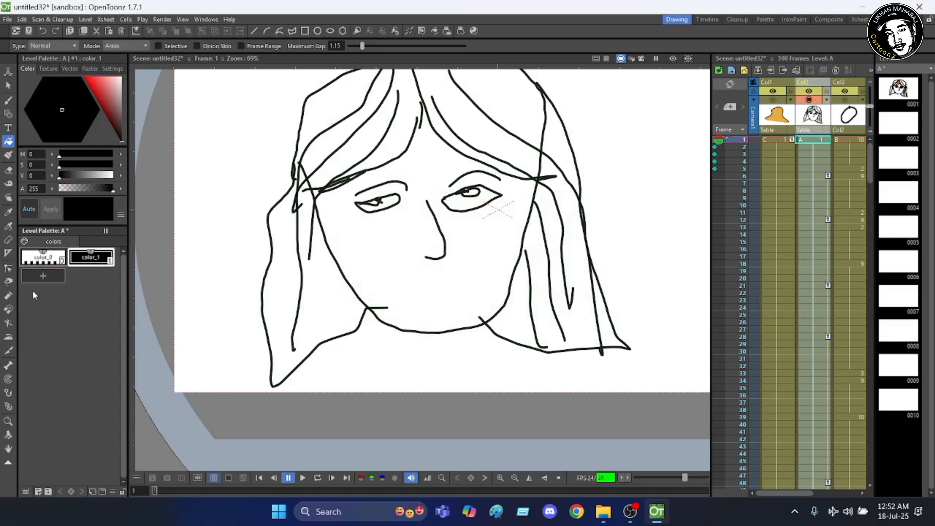
{"action": "left_click", "coordinate": [44, 277]}
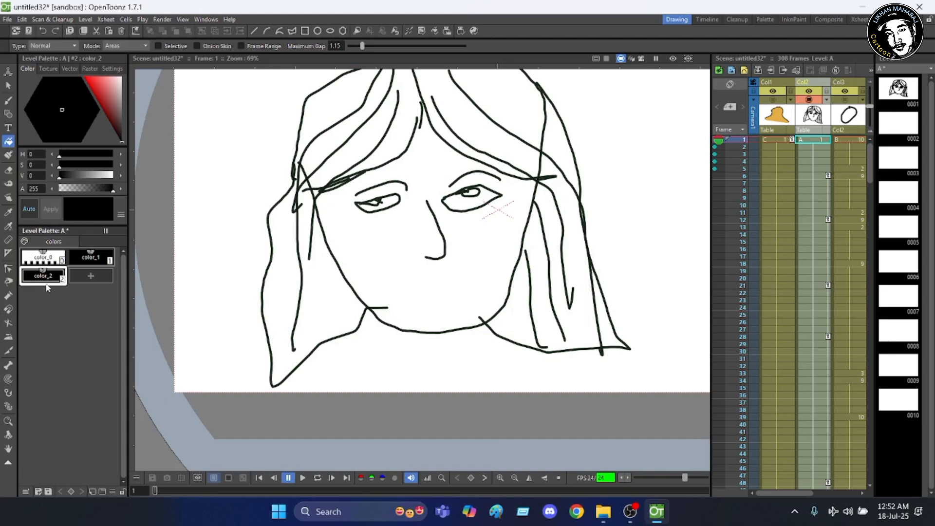
{"action": "left_click", "coordinate": [103, 94]}
{"action": "left_click", "coordinate": [81, 93]}
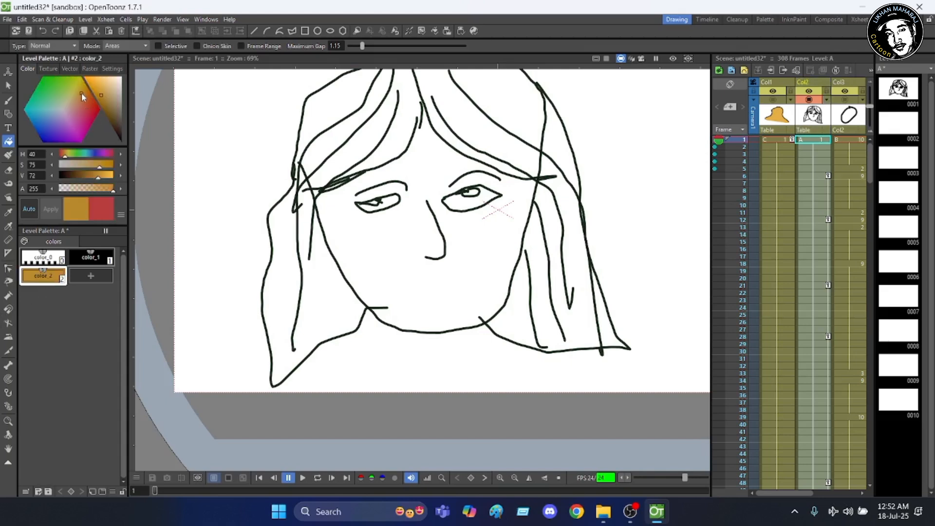
{"action": "left_click", "coordinate": [390, 258]}
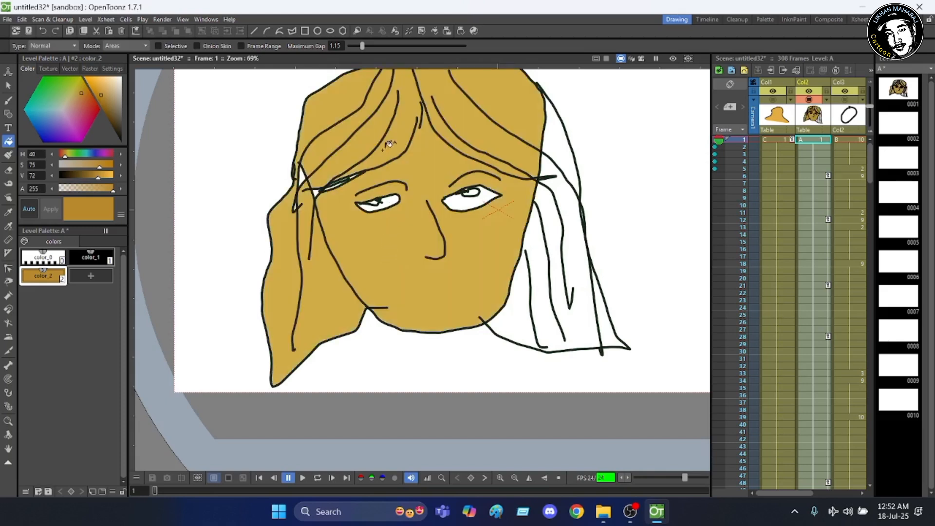
Close the gap between the two hair strands at the forehead parting with a short black Brush stroke on level A
{"action": "scroll", "coordinate": [413, 155], "scroll_direction": "down", "scroll_amount": 2}
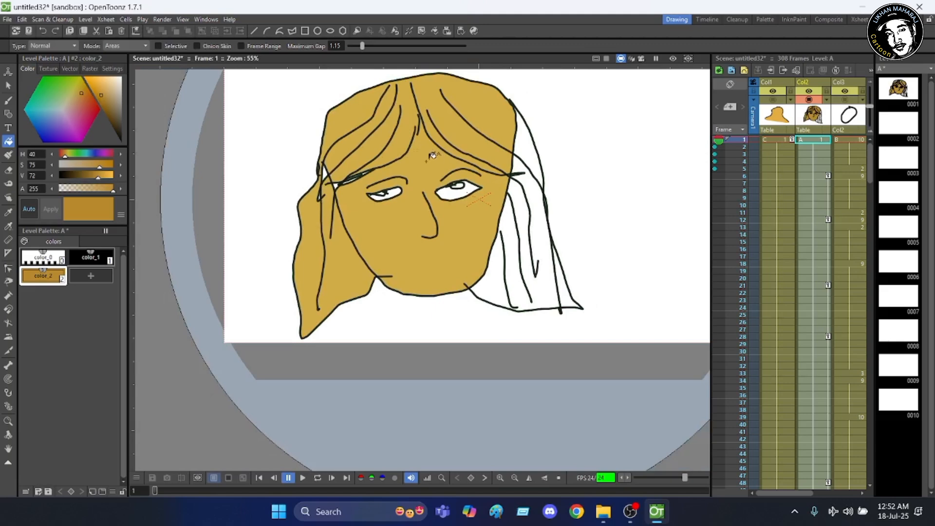
{"action": "scroll", "coordinate": [431, 156], "scroll_direction": "up", "scroll_amount": 1}
{"action": "scroll", "coordinate": [429, 133], "scroll_direction": "up", "scroll_amount": 2}
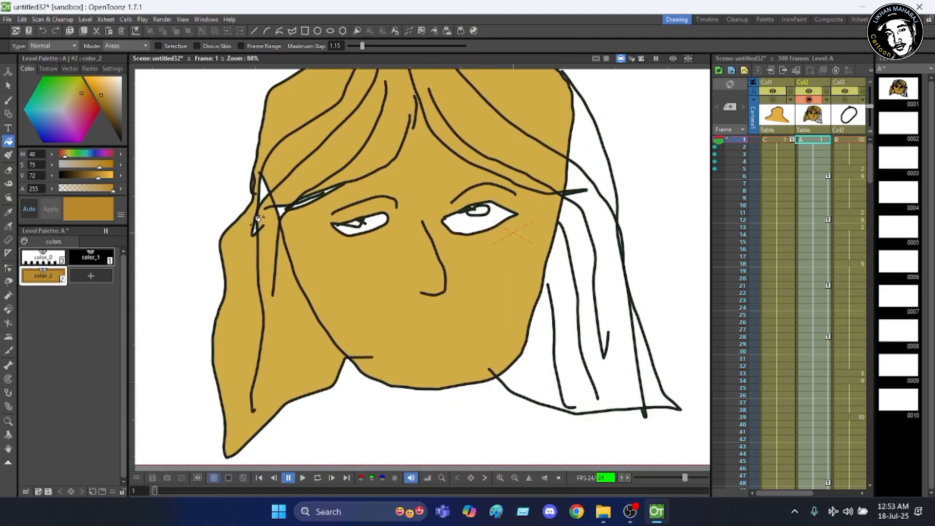
{"action": "scroll", "coordinate": [273, 151], "scroll_direction": "up", "scroll_amount": 2}
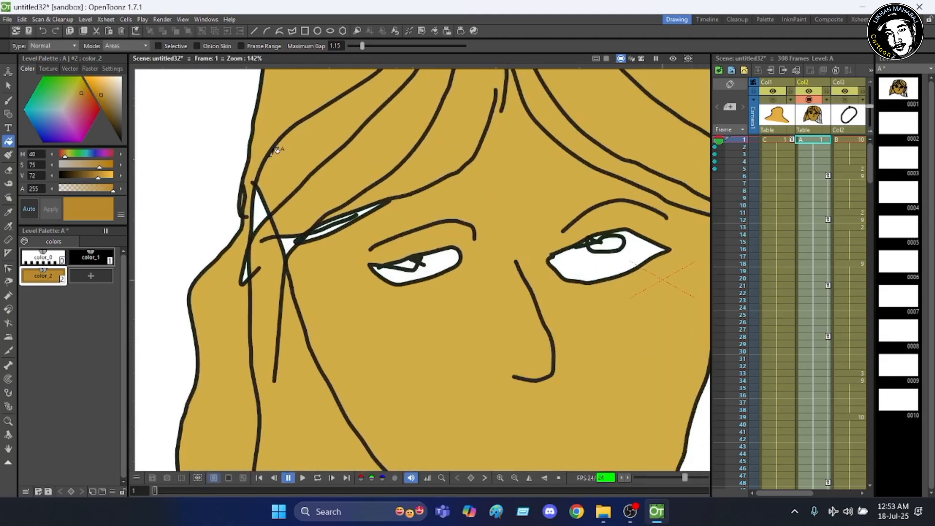
{"action": "scroll", "coordinate": [292, 195], "scroll_direction": "down", "scroll_amount": 2}
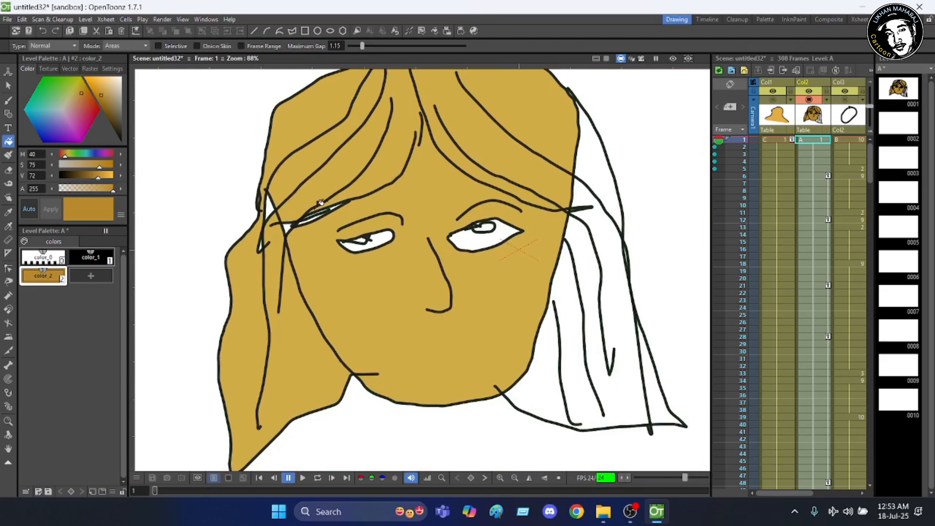
{"action": "scroll", "coordinate": [320, 203], "scroll_direction": "up", "scroll_amount": 3}
{"action": "scroll", "coordinate": [353, 191], "scroll_direction": "down", "scroll_amount": 3}
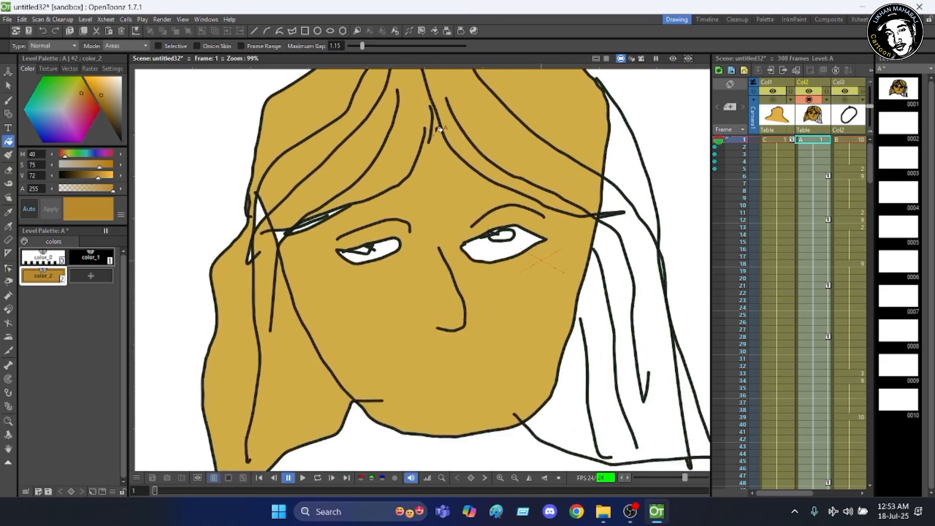
{"action": "scroll", "coordinate": [438, 139], "scroll_direction": "up", "scroll_amount": 10}
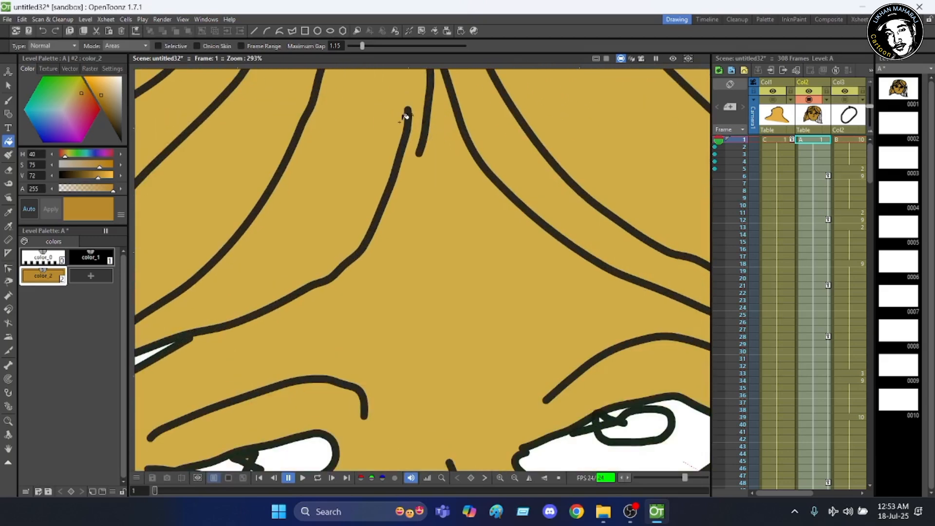
{"action": "left_click", "coordinate": [83, 261]}
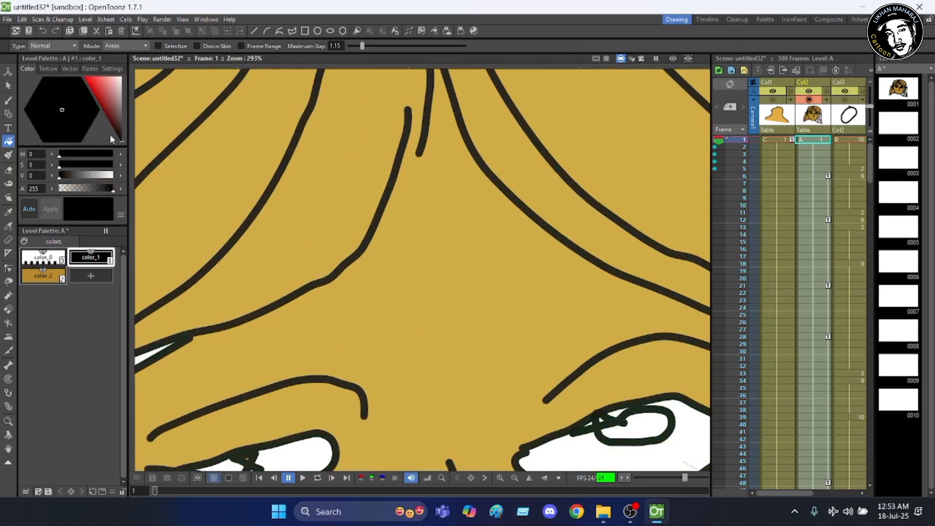
{"action": "left_click", "coordinate": [7, 100]}
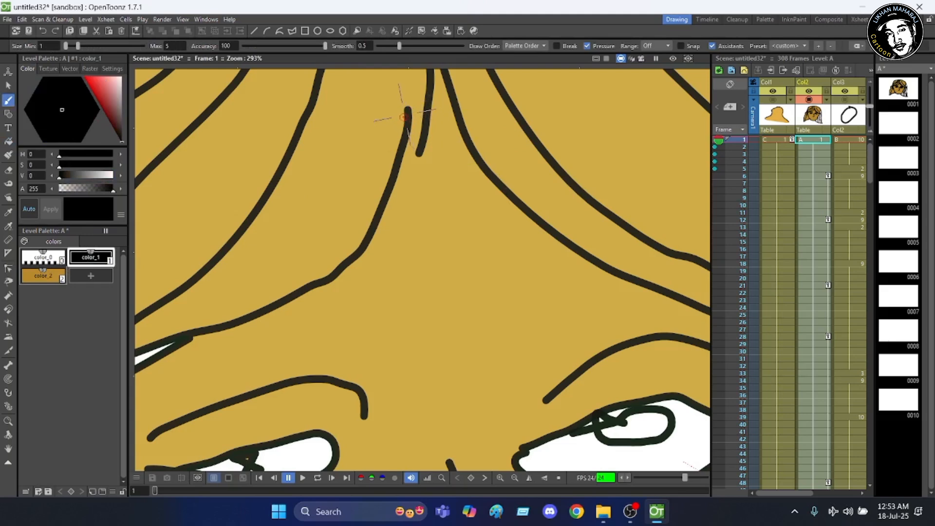
{"action": "left_click_drag", "start_coordinate": [403, 117], "coordinate": [419, 156]}
{"action": "scroll", "coordinate": [400, 173], "scroll_direction": "down", "scroll_amount": 1}
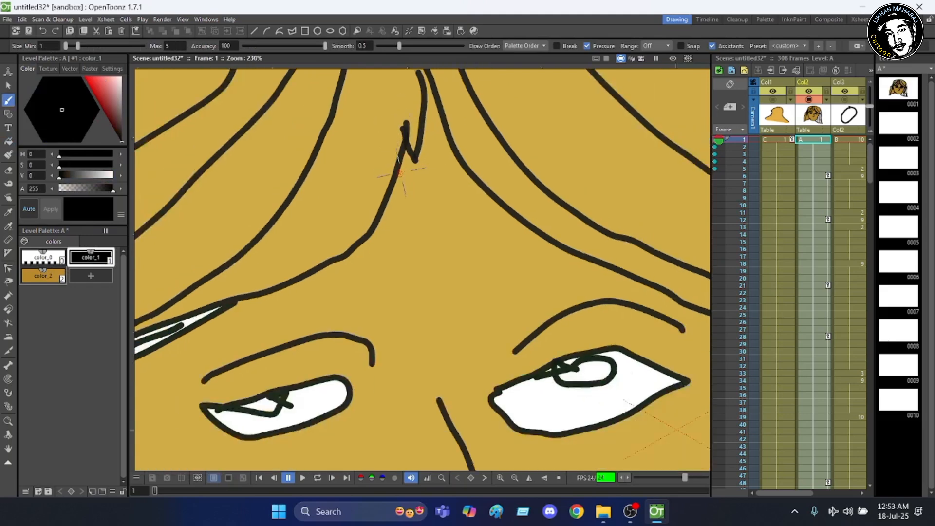
{"action": "scroll", "coordinate": [399, 173], "scroll_direction": "down", "scroll_amount": 3}
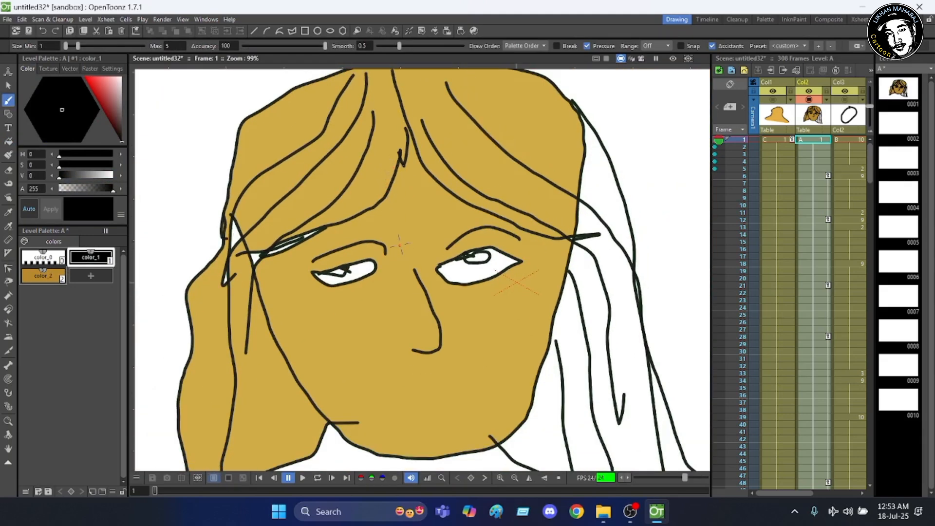
{"action": "scroll", "coordinate": [399, 245], "scroll_direction": "down", "scroll_amount": 1}
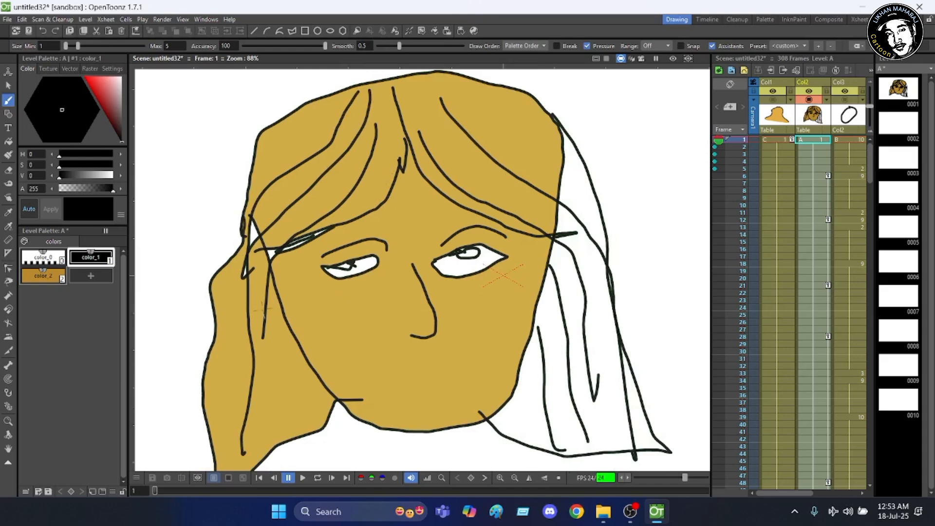
{"action": "scroll", "coordinate": [257, 276], "scroll_direction": "up", "scroll_amount": 1}
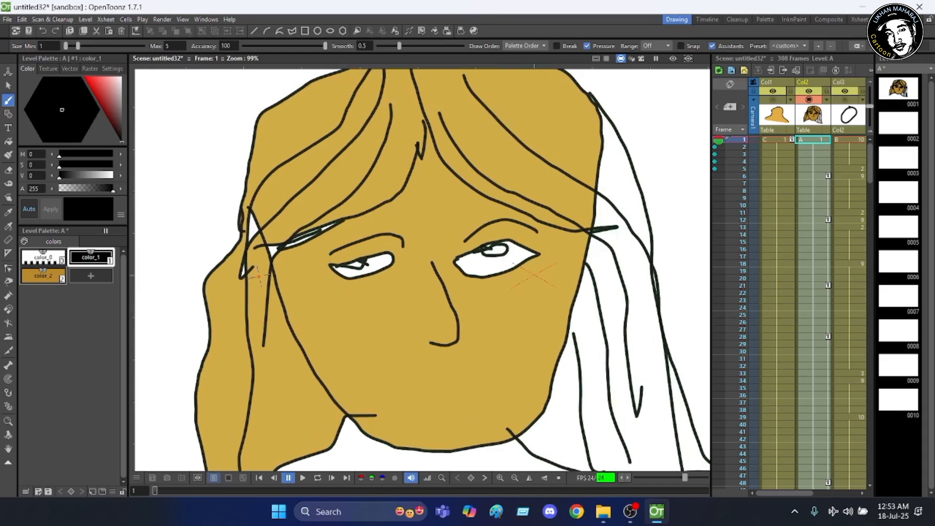
{"action": "scroll", "coordinate": [258, 277], "scroll_direction": "up", "scroll_amount": 2}
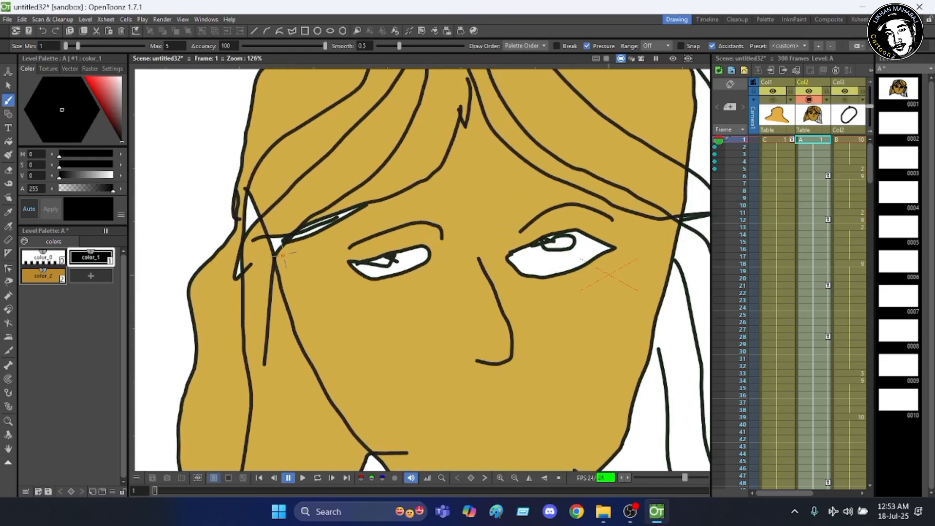
{"action": "scroll", "coordinate": [342, 237], "scroll_direction": "down", "scroll_amount": 5}
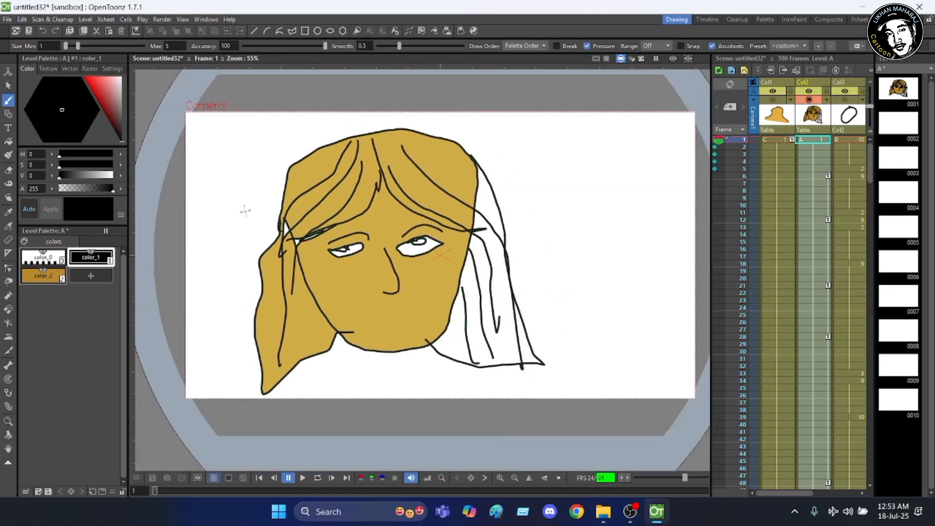
Try to fill the hair on level A with the black color_1 style, and undo the fill
{"action": "left_click", "coordinate": [8, 141]}
{"action": "left_click", "coordinate": [309, 174]}
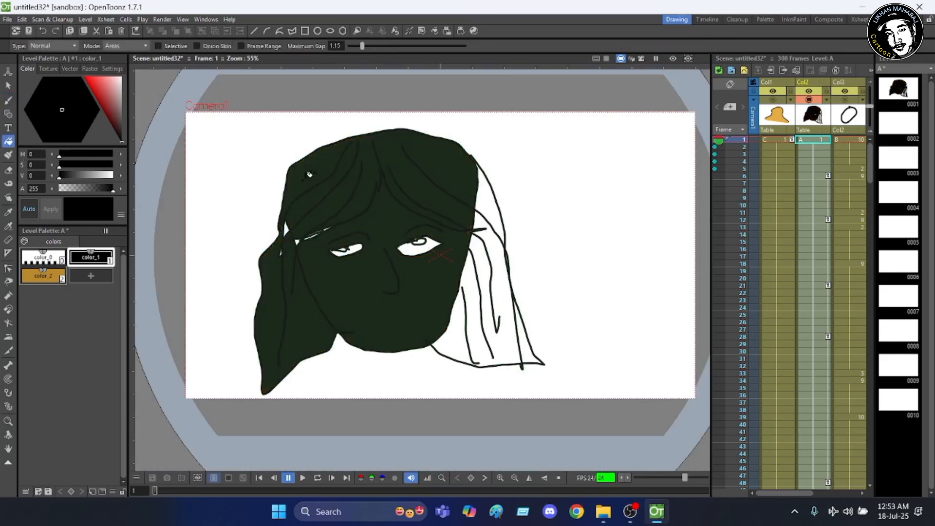
{"action": "scroll", "coordinate": [349, 213], "scroll_direction": "up", "scroll_amount": 2}
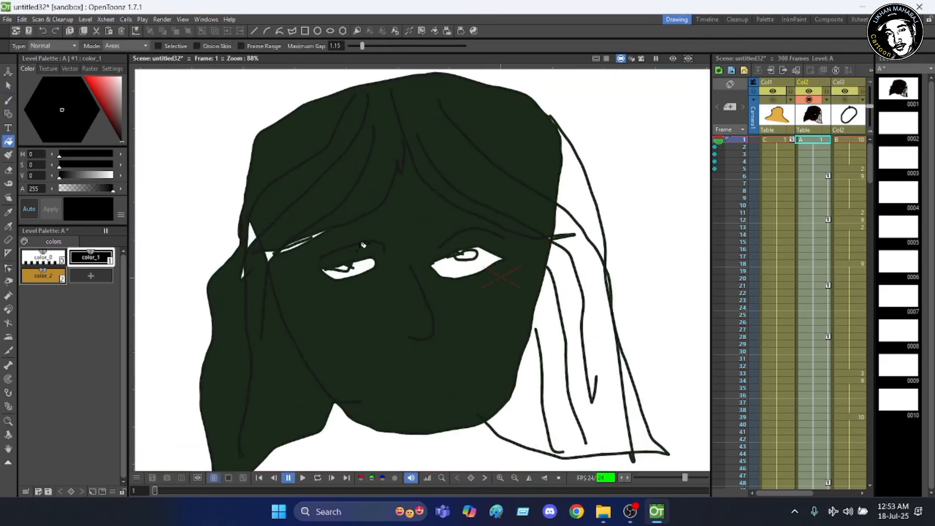
{"action": "scroll", "coordinate": [362, 244], "scroll_direction": "up", "scroll_amount": 2}
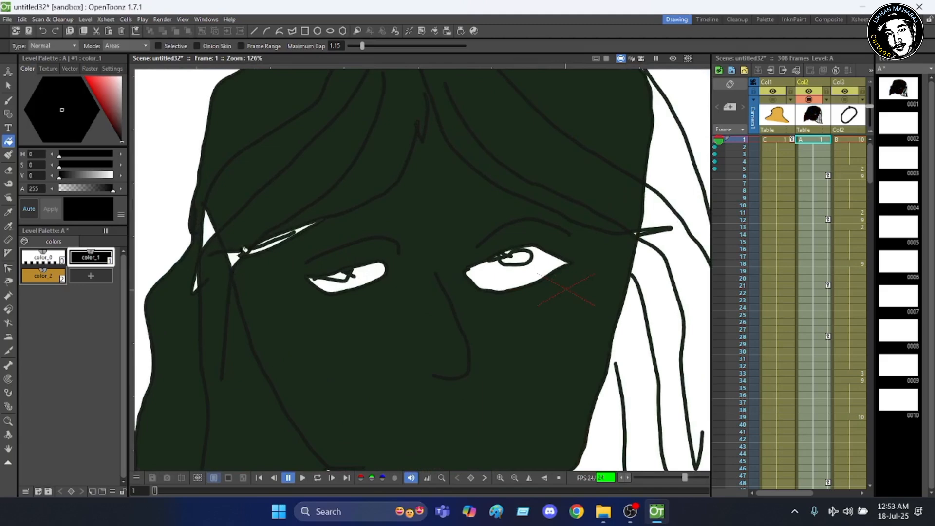
{"action": "scroll", "coordinate": [470, 203], "scroll_direction": "down", "scroll_amount": 1}
{"action": "scroll", "coordinate": [453, 146], "scroll_direction": "up", "scroll_amount": 4}
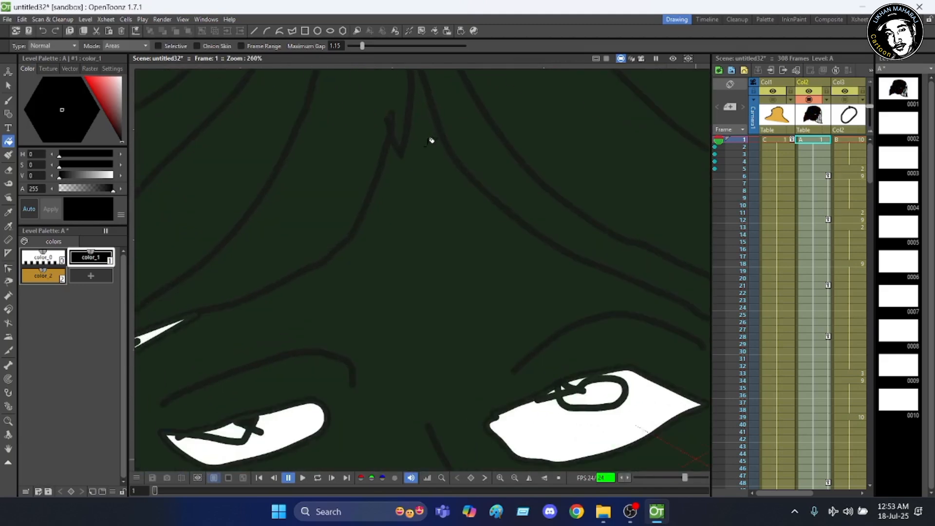
{"action": "scroll", "coordinate": [438, 146], "scroll_direction": "down", "scroll_amount": 3}
{"action": "scroll", "coordinate": [565, 234], "scroll_direction": "down", "scroll_amount": 1}
{"action": "scroll", "coordinate": [667, 266], "scroll_direction": "up", "scroll_amount": 5}
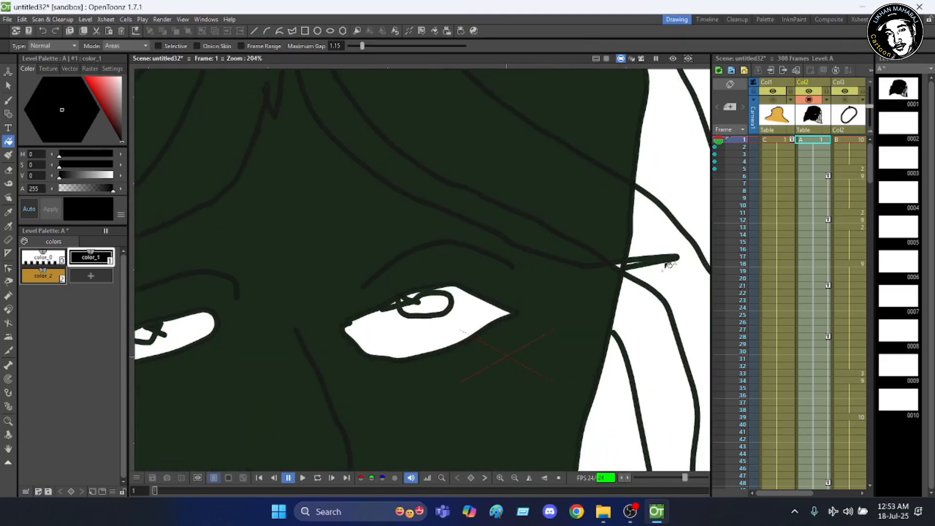
{"action": "scroll", "coordinate": [616, 264], "scroll_direction": "down", "scroll_amount": 1}
{"action": "scroll", "coordinate": [614, 265], "scroll_direction": "up", "scroll_amount": 1}
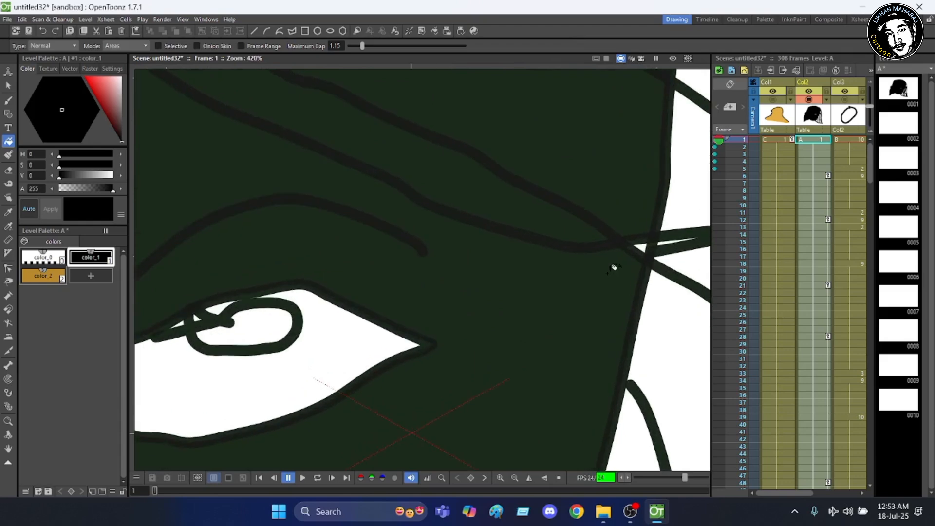
{"action": "scroll", "coordinate": [608, 269], "scroll_direction": "down", "scroll_amount": 4}
{"action": "scroll", "coordinate": [605, 268], "scroll_direction": "down", "scroll_amount": 4}
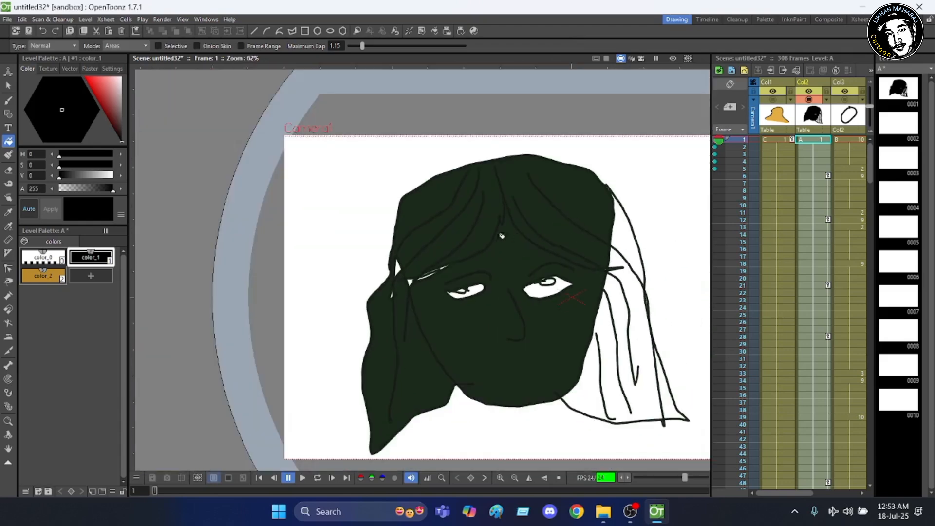
{"action": "scroll", "coordinate": [485, 239], "scroll_direction": "down", "scroll_amount": 1}
{"action": "scroll", "coordinate": [446, 232], "scroll_direction": "up", "scroll_amount": 2}
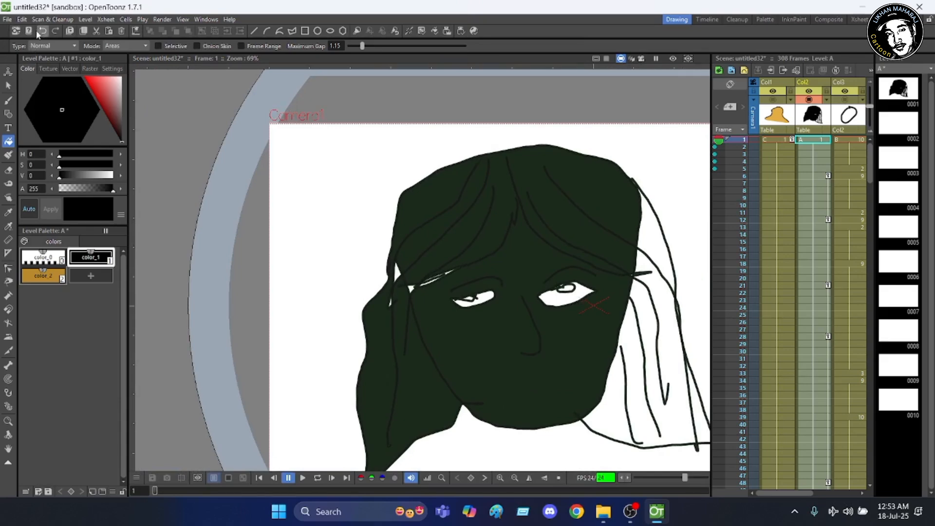
{"action": "left_click", "coordinate": [21, 19]}
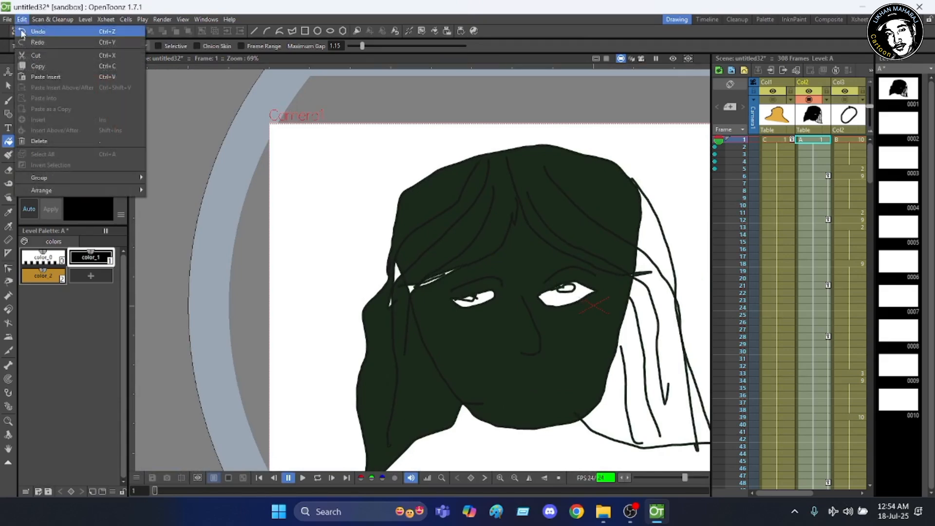
{"action": "left_click", "coordinate": [23, 32]}
Join the small parting stroke to the long hair strand beside it with a short black Brush stroke on level A
{"action": "scroll", "coordinate": [368, 313], "scroll_direction": "down", "scroll_amount": 2}
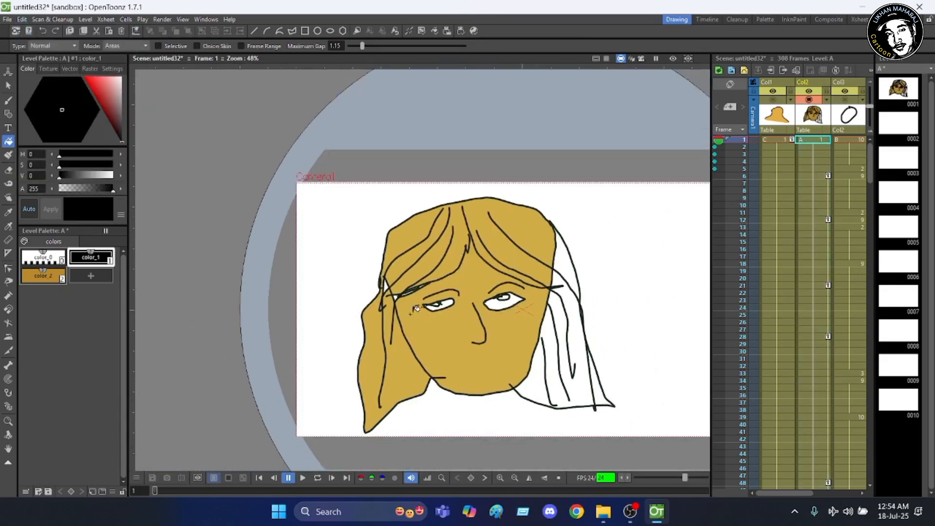
{"action": "scroll", "coordinate": [417, 308], "scroll_direction": "up", "scroll_amount": 5}
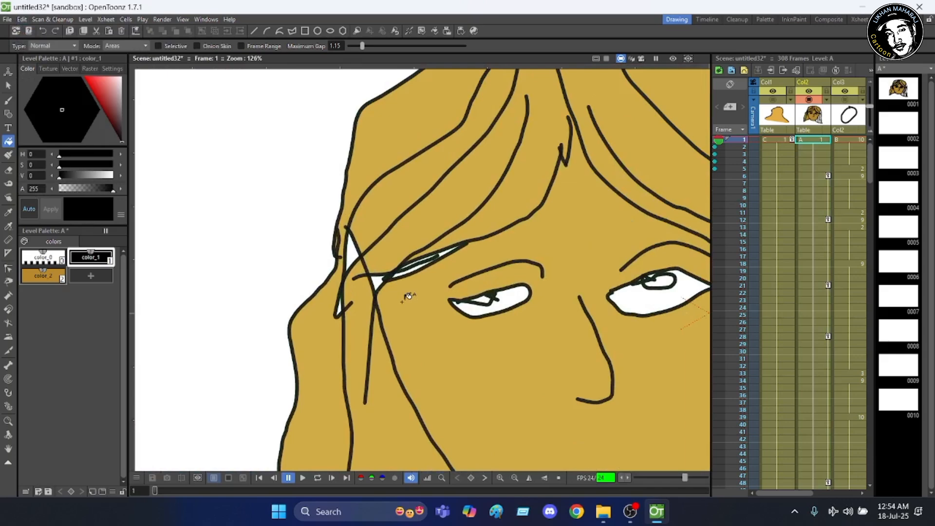
{"action": "scroll", "coordinate": [345, 221], "scroll_direction": "up", "scroll_amount": 2}
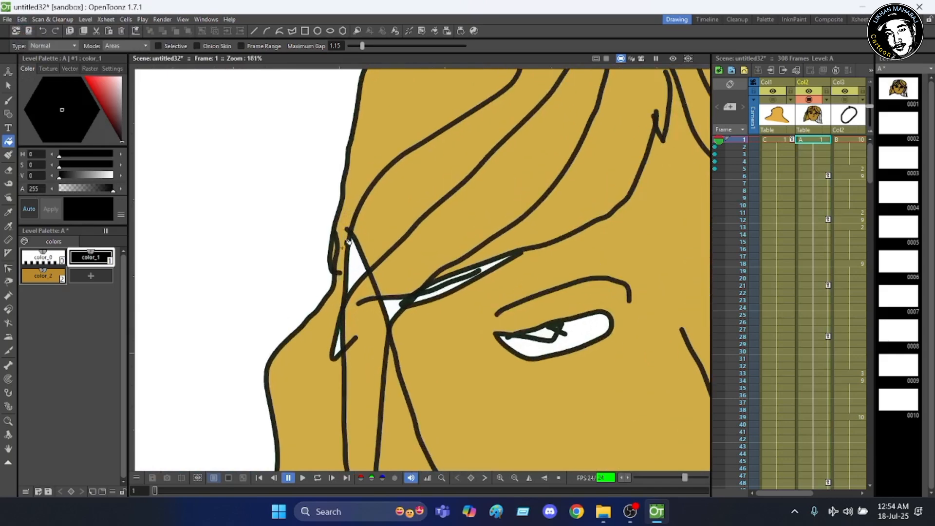
{"action": "scroll", "coordinate": [347, 249], "scroll_direction": "up", "scroll_amount": 1}
{"action": "scroll", "coordinate": [409, 225], "scroll_direction": "down", "scroll_amount": 3}
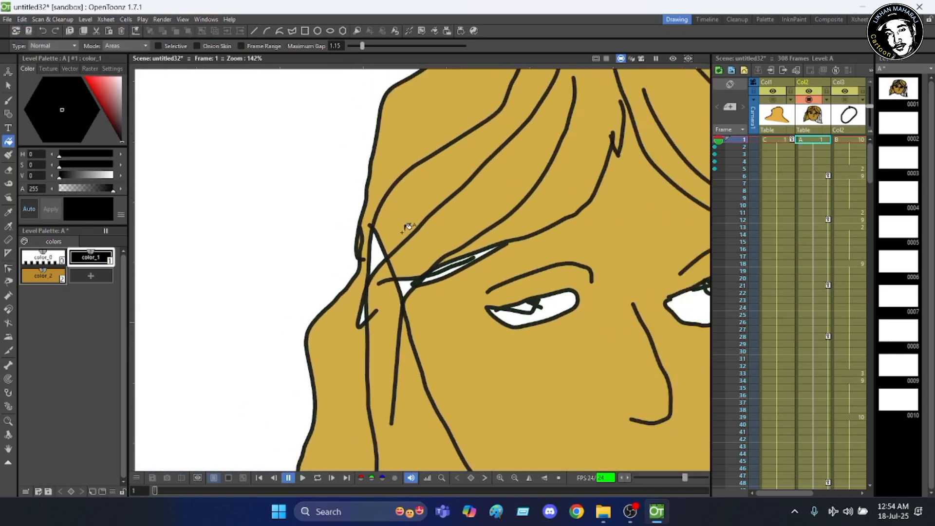
{"action": "scroll", "coordinate": [424, 219], "scroll_direction": "down", "scroll_amount": 1}
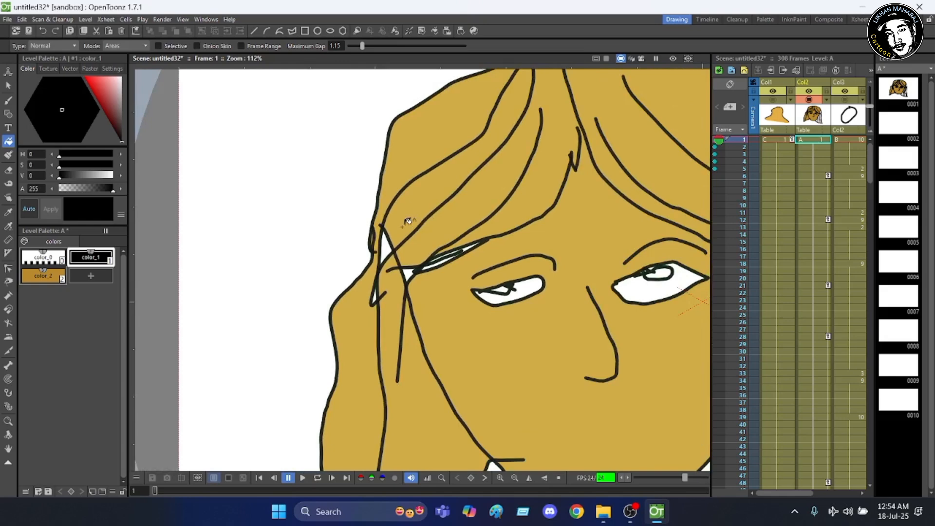
{"action": "scroll", "coordinate": [408, 219], "scroll_direction": "up", "scroll_amount": 1}
{"action": "scroll", "coordinate": [409, 222], "scroll_direction": "down", "scroll_amount": 1}
{"action": "scroll", "coordinate": [404, 214], "scroll_direction": "down", "scroll_amount": 2}
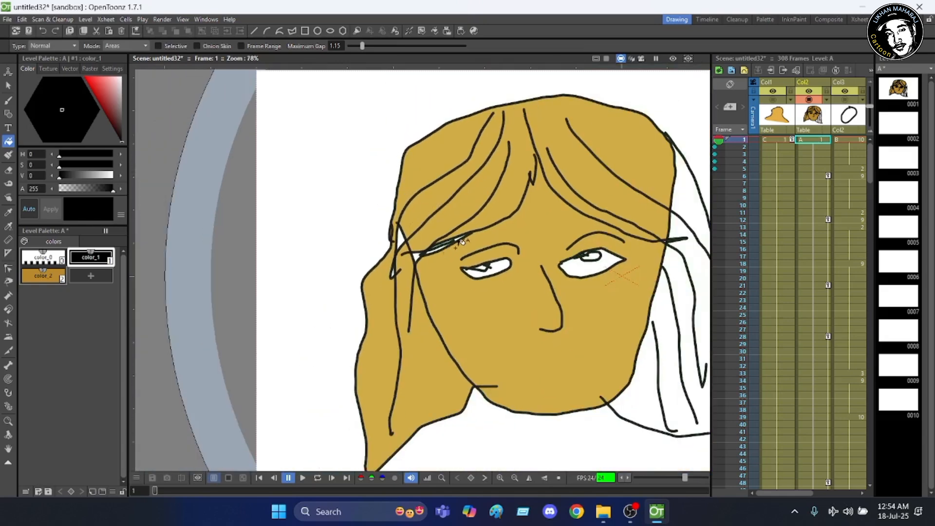
{"action": "scroll", "coordinate": [577, 170], "scroll_direction": "up", "scroll_amount": 2}
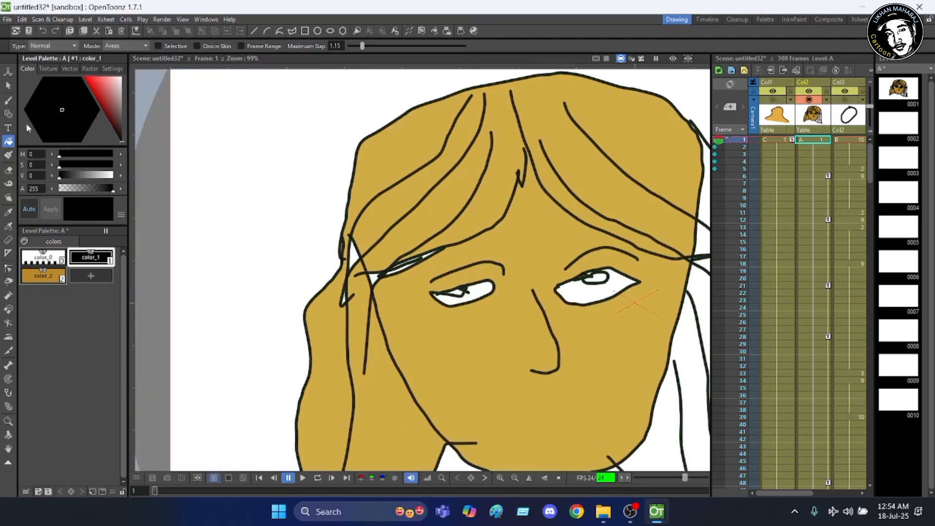
{"action": "left_click", "coordinate": [8, 100]}
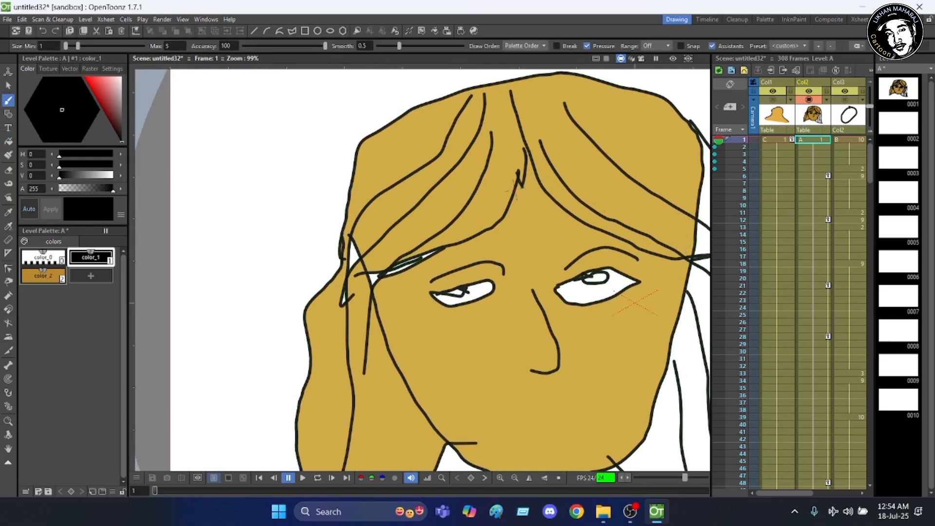
{"action": "scroll", "coordinate": [502, 141], "scroll_direction": "up", "scroll_amount": 3}
{"action": "scroll", "coordinate": [503, 90], "scroll_direction": "up", "scroll_amount": 4}
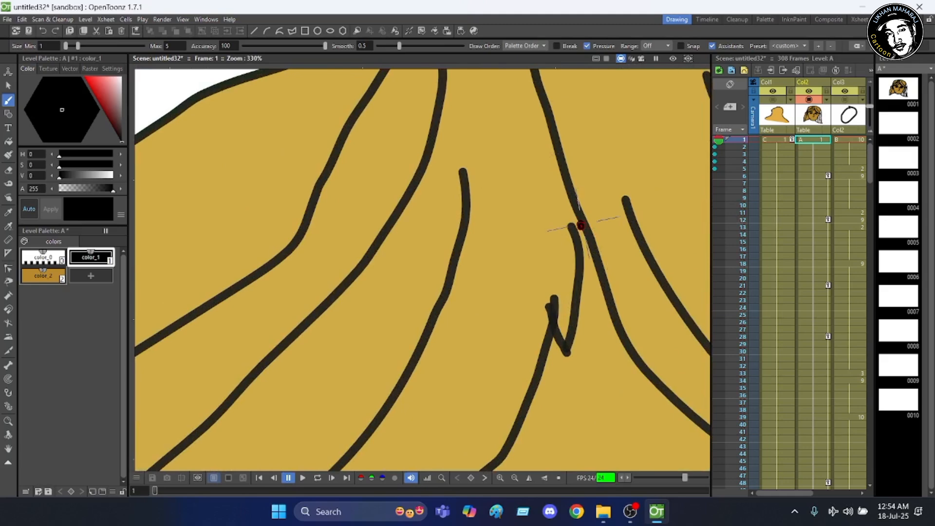
{"action": "left_click_drag", "start_coordinate": [578, 220], "coordinate": [583, 254]}
Fill the hair on top of the head and on both sides of the face with the black color_1 style
{"action": "scroll", "coordinate": [444, 230], "scroll_direction": "down", "scroll_amount": 5}
{"action": "scroll", "coordinate": [637, 289], "scroll_direction": "up", "scroll_amount": 5}
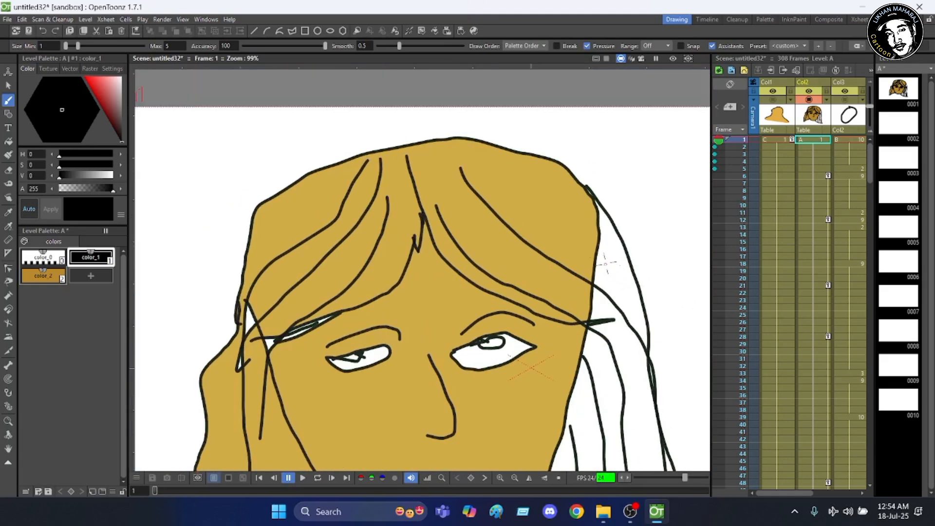
{"action": "scroll", "coordinate": [589, 242], "scroll_direction": "down", "scroll_amount": 4}
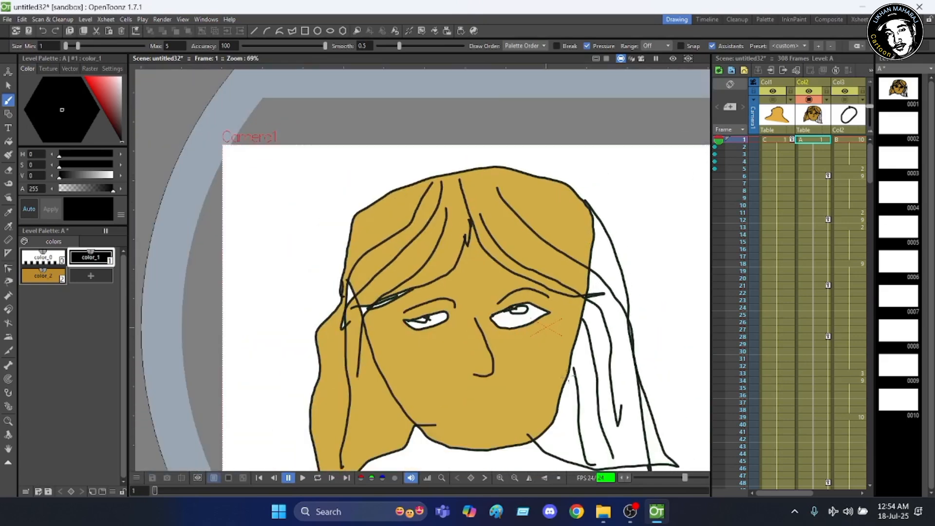
{"action": "scroll", "coordinate": [425, 379], "scroll_direction": "up", "scroll_amount": 3}
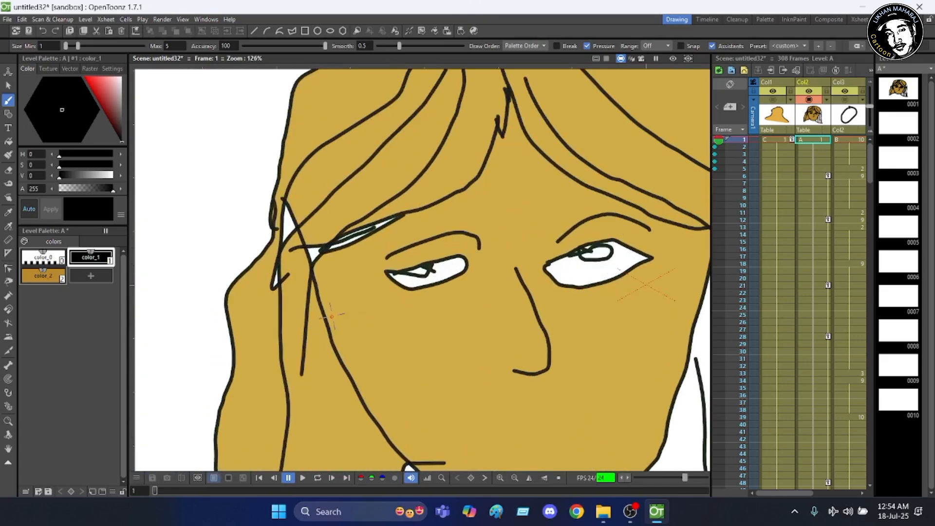
{"action": "scroll", "coordinate": [331, 317], "scroll_direction": "up", "scroll_amount": 2}
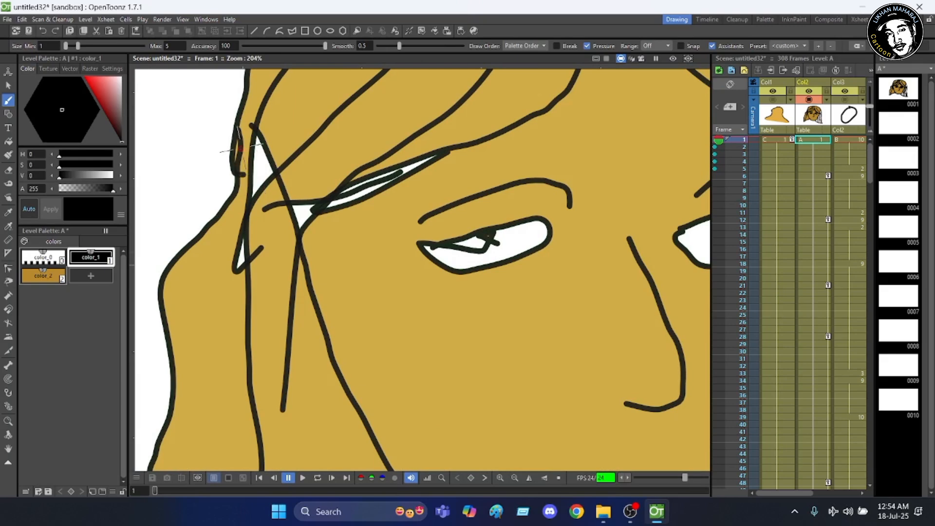
{"action": "scroll", "coordinate": [239, 149], "scroll_direction": "down", "scroll_amount": 3}
{"action": "scroll", "coordinate": [306, 252], "scroll_direction": "down", "scroll_amount": 1}
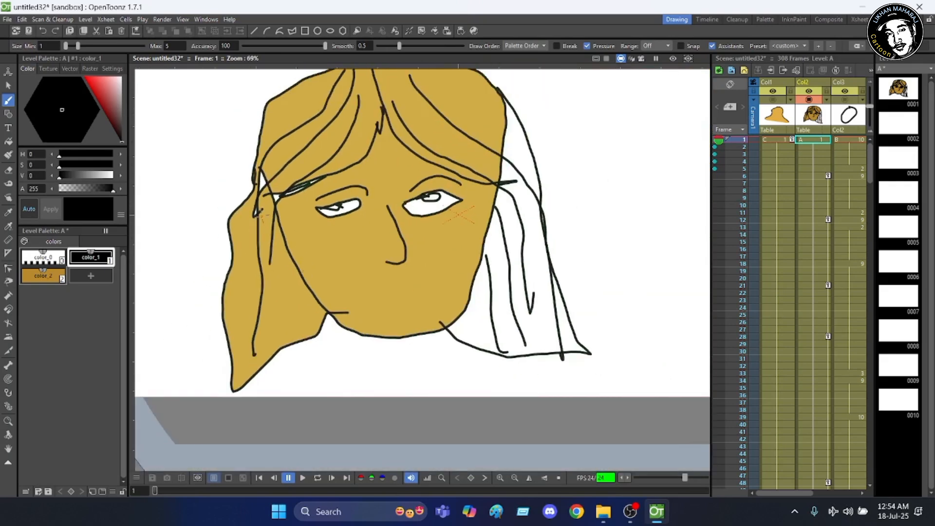
{"action": "left_click", "coordinate": [9, 142]}
{"action": "left_click", "coordinate": [317, 158]}
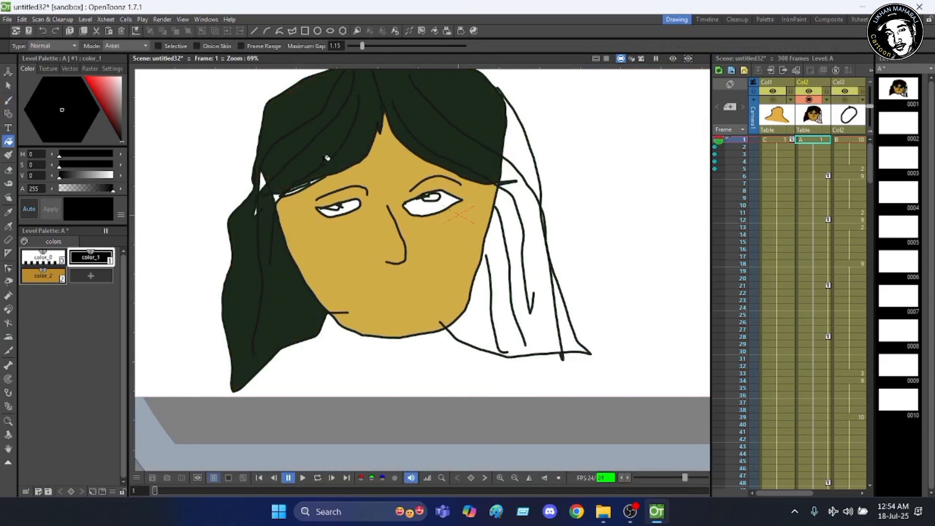
{"action": "left_click", "coordinate": [528, 163]}
{"action": "left_click", "coordinate": [526, 220]}
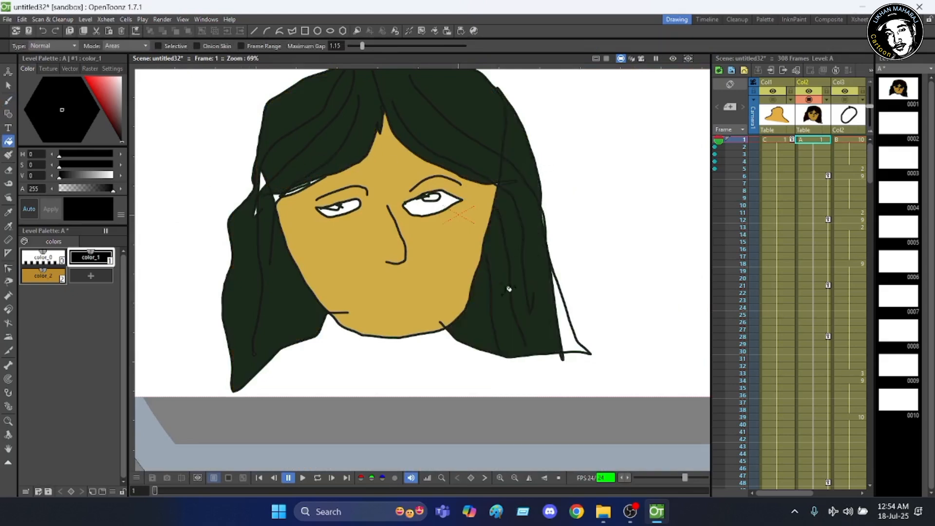
{"action": "left_click", "coordinate": [573, 340]}
Fill the small white gaps left in the hair beside the temple and above the eyebrow with black
{"action": "scroll", "coordinate": [300, 213], "scroll_direction": "up", "scroll_amount": 4}
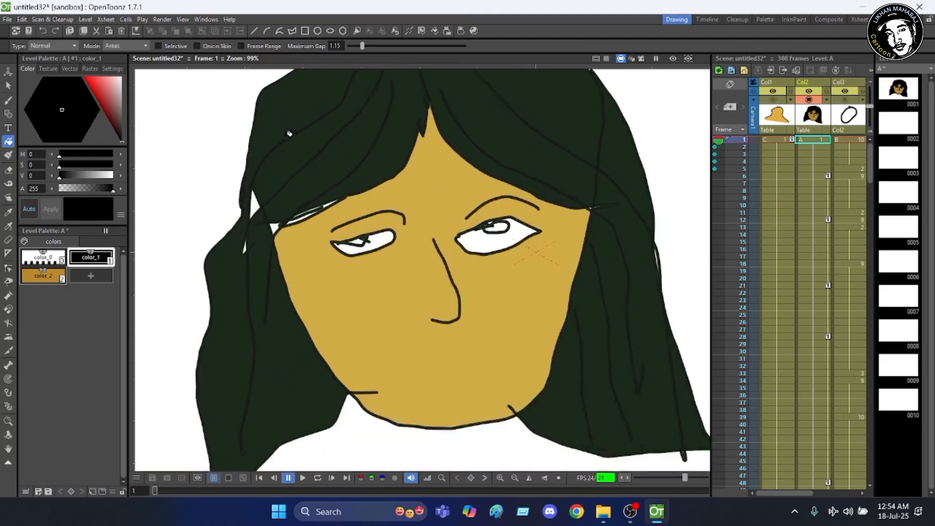
{"action": "scroll", "coordinate": [293, 216], "scroll_direction": "up", "scroll_amount": 2}
{"action": "left_click", "coordinate": [222, 227]}
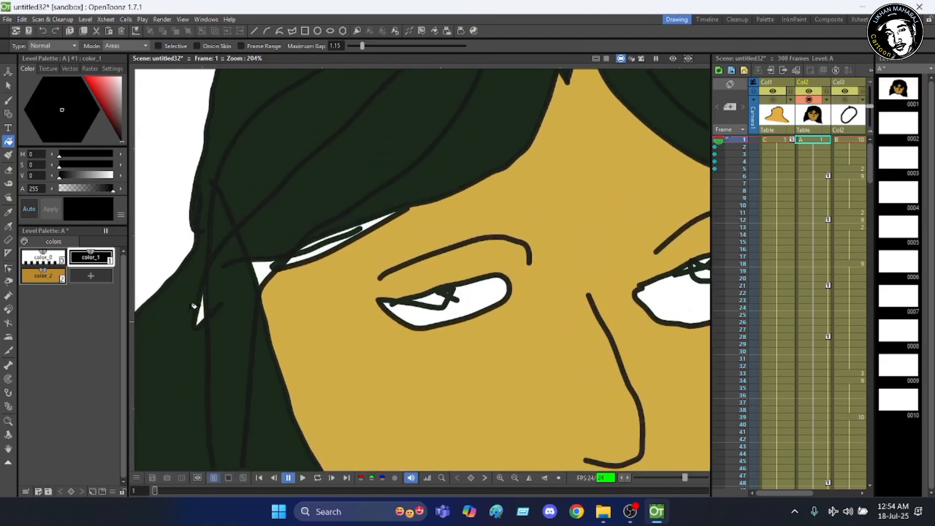
{"action": "left_click", "coordinate": [202, 314]}
{"action": "scroll", "coordinate": [263, 270], "scroll_direction": "up", "scroll_amount": 4}
{"action": "left_click", "coordinate": [320, 249]}
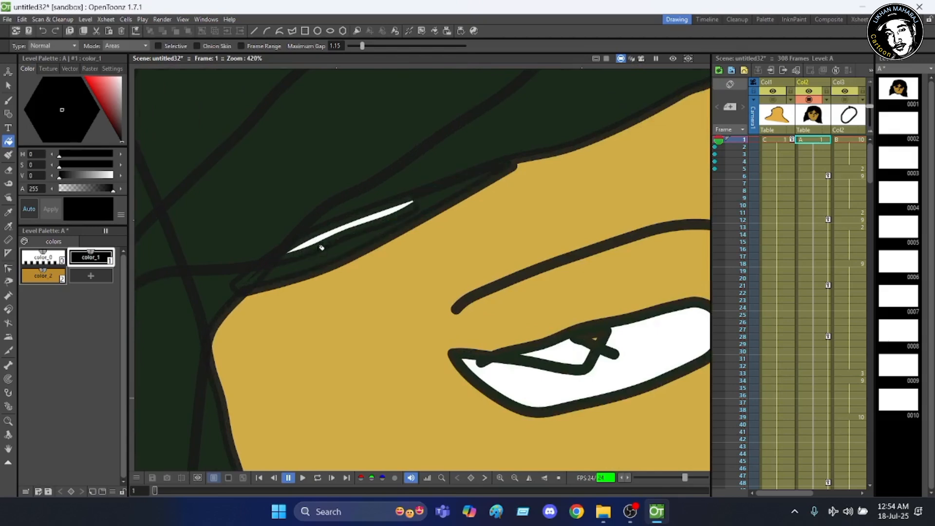
{"action": "left_click", "coordinate": [322, 241]}
{"action": "scroll", "coordinate": [305, 234], "scroll_direction": "down", "scroll_amount": 5}
{"action": "scroll", "coordinate": [305, 234], "scroll_direction": "down", "scroll_amount": 5}
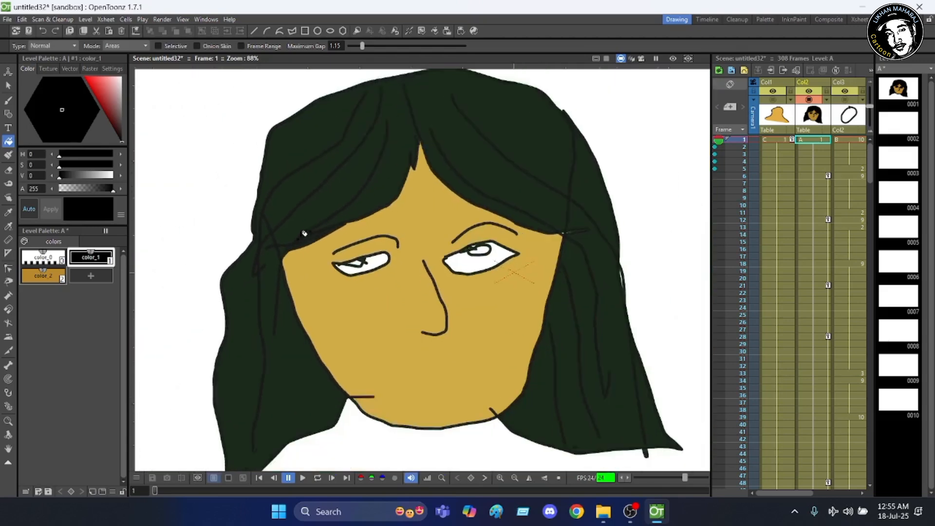
{"action": "scroll", "coordinate": [451, 332], "scroll_direction": "up", "scroll_amount": 1}
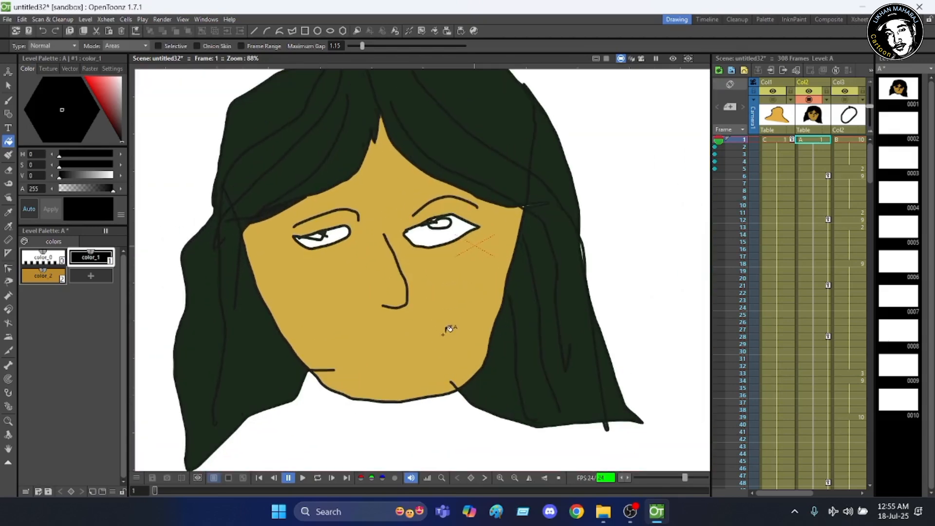
{"action": "scroll", "coordinate": [450, 329], "scroll_direction": "down", "scroll_amount": 1}
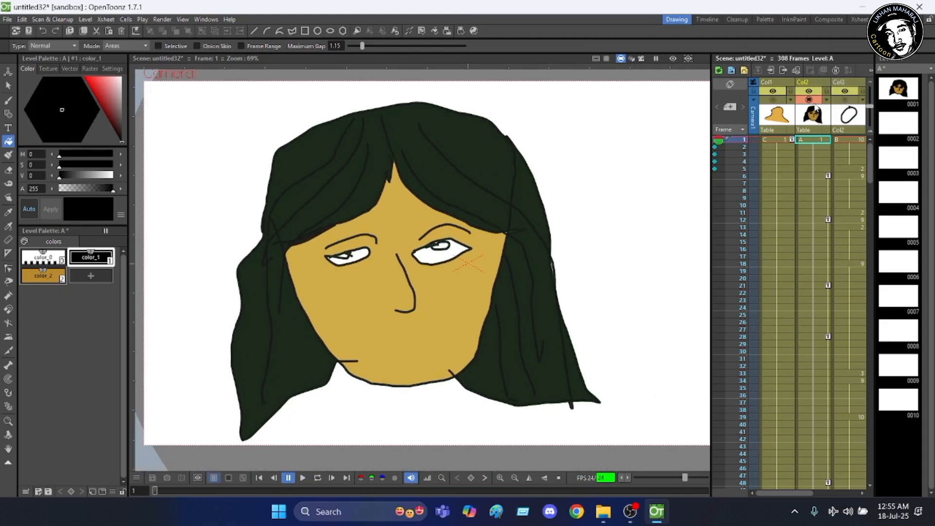
Make the mouth in Col3 and the neck in Col1 visible together with the face in Col2
{"action": "left_click", "coordinate": [810, 100]}
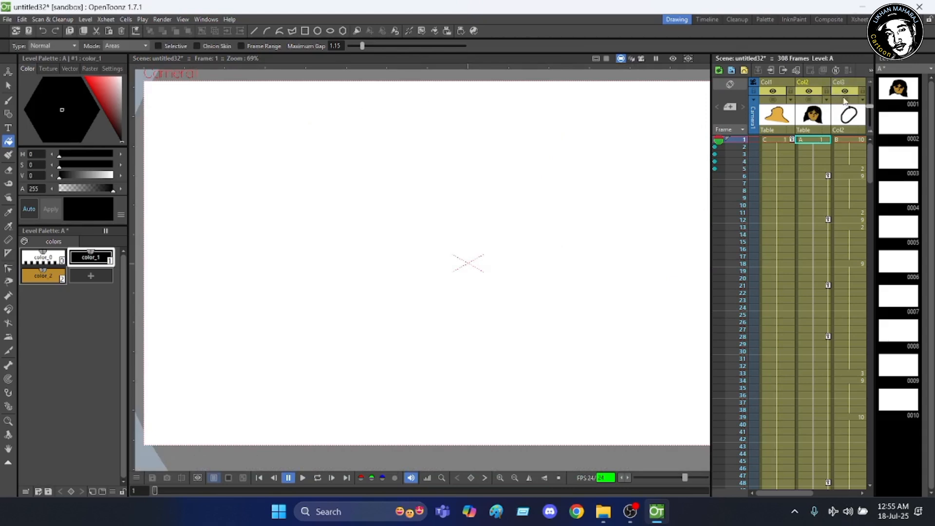
{"action": "left_click", "coordinate": [845, 100]}
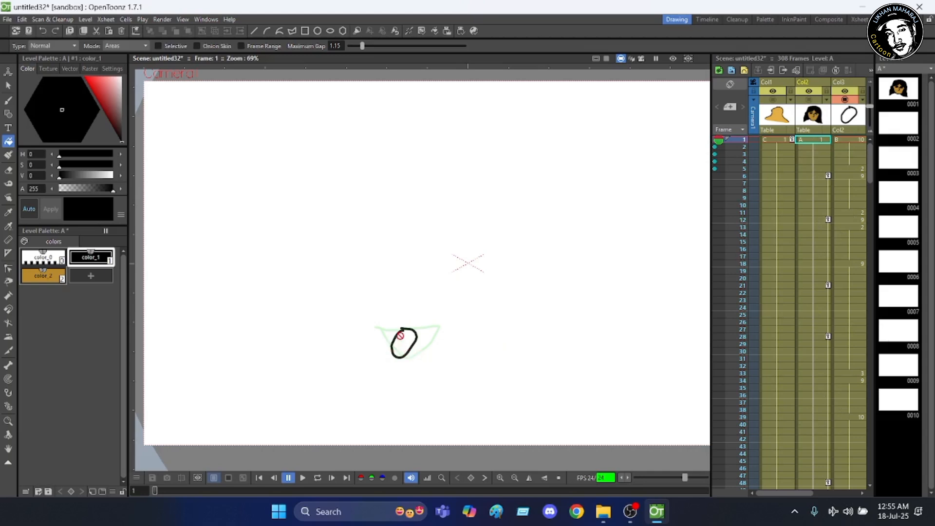
{"action": "left_click", "coordinate": [772, 100]}
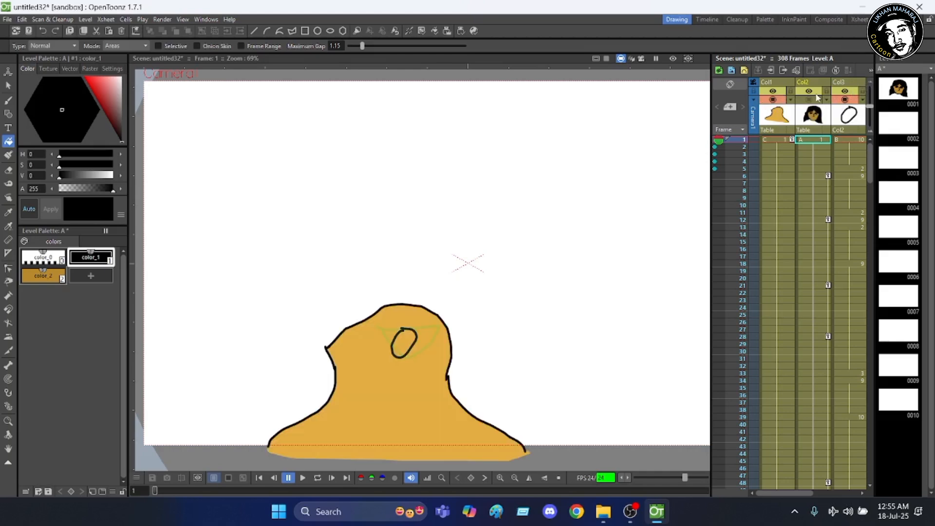
{"action": "left_click", "coordinate": [810, 100]}
{"action": "scroll", "coordinate": [382, 219], "scroll_direction": "down", "scroll_amount": 2}
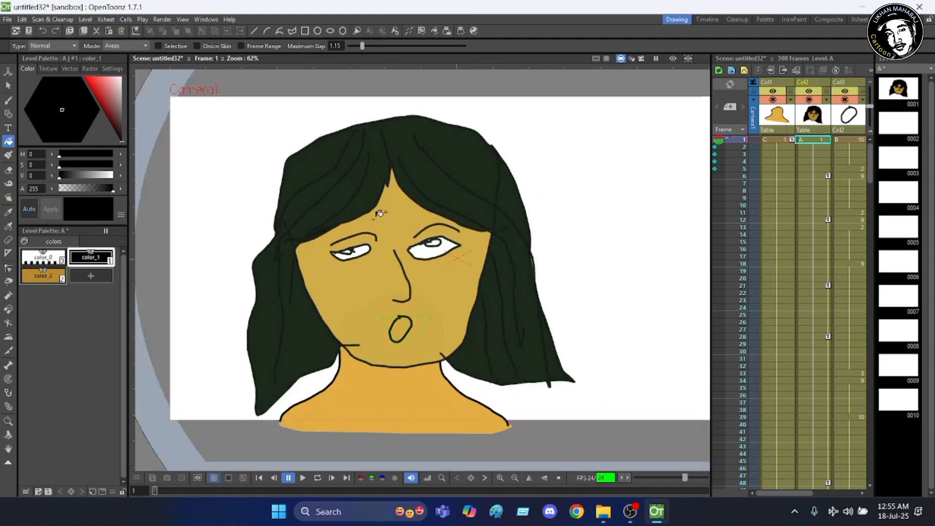
Play the scene from frame 1 to check the lip sync and head tilts with the colored hair, face and neck
{"action": "scroll", "coordinate": [400, 306], "scroll_direction": "up", "scroll_amount": 1}
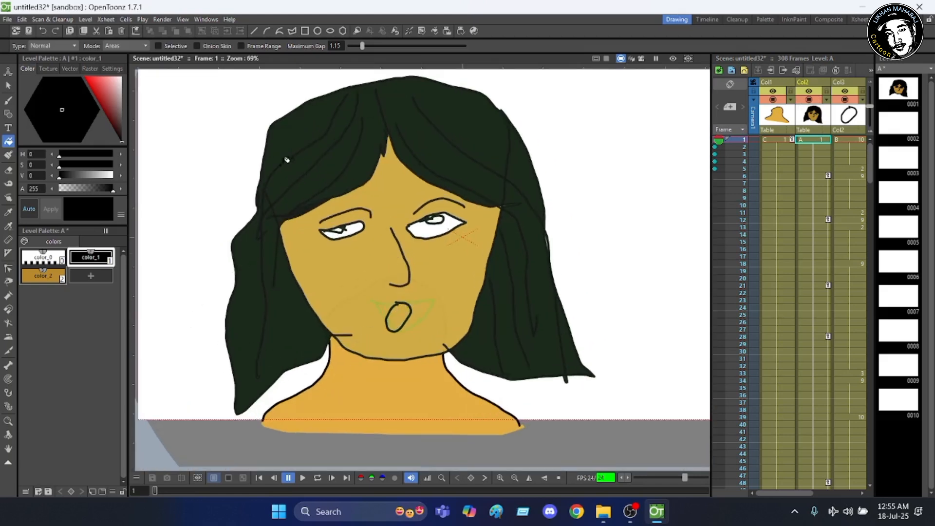
{"action": "left_click", "coordinate": [302, 477]}
{"action": "scroll", "coordinate": [520, 274], "scroll_direction": "down", "scroll_amount": 2}
{"action": "scroll", "coordinate": [584, 226], "scroll_direction": "up", "scroll_amount": 2}
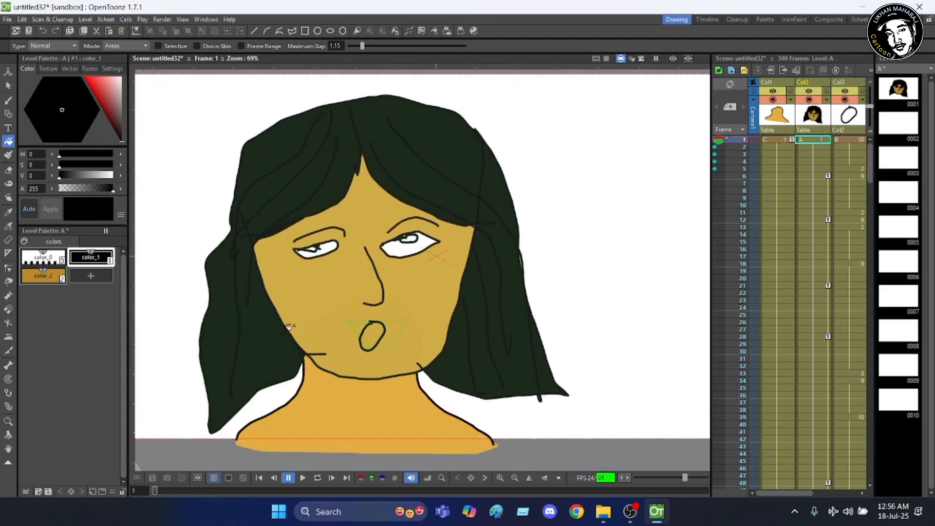
{"action": "scroll", "coordinate": [441, 136], "scroll_direction": "down", "scroll_amount": 2}
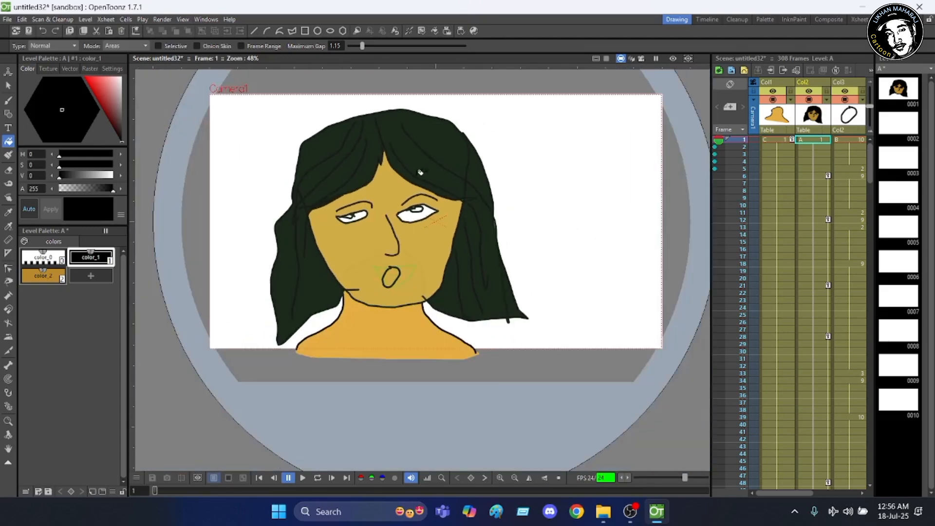
{"action": "scroll", "coordinate": [417, 141], "scroll_direction": "up", "scroll_amount": 1}
{"action": "scroll", "coordinate": [416, 139], "scroll_direction": "up", "scroll_amount": 1}
{"action": "scroll", "coordinate": [416, 133], "scroll_direction": "down", "scroll_amount": 1}
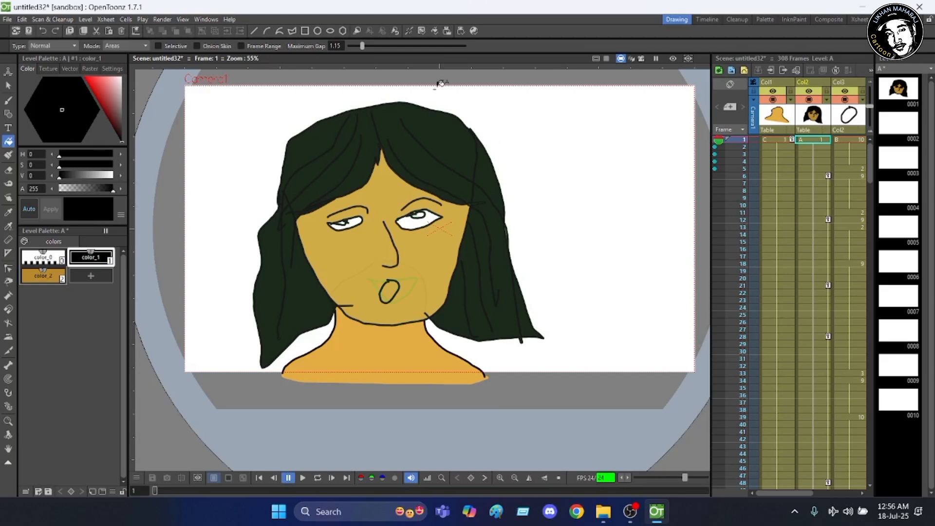
{"action": "scroll", "coordinate": [369, 279], "scroll_direction": "down", "scroll_amount": 2}
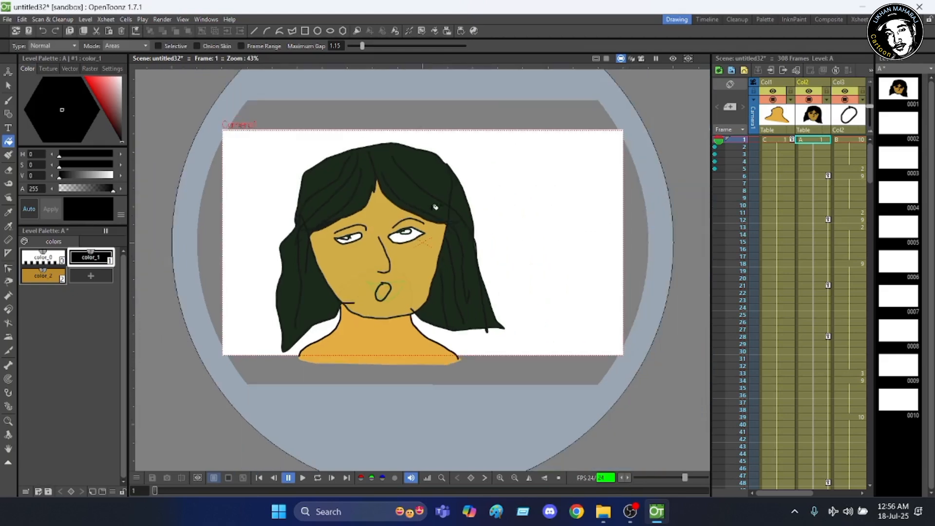
{"action": "scroll", "coordinate": [527, 187], "scroll_direction": "up", "scroll_amount": 1}
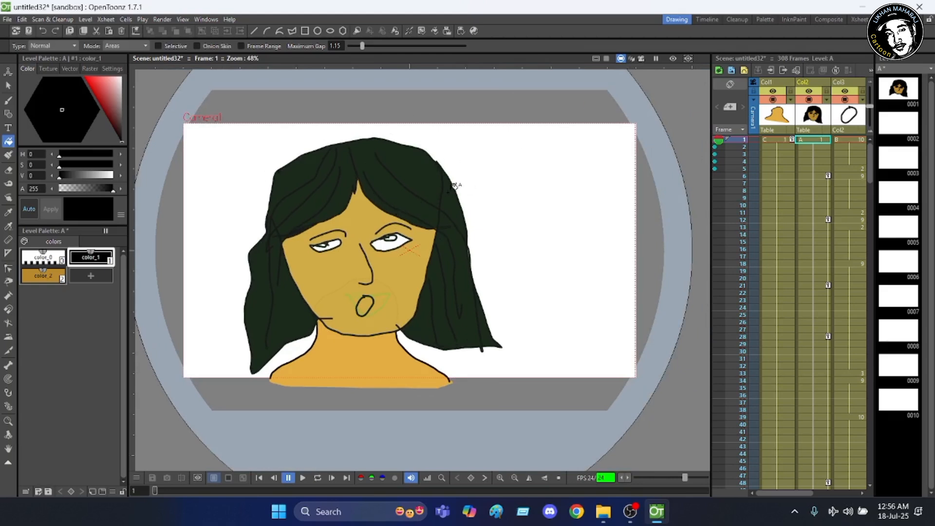
{"action": "scroll", "coordinate": [453, 187], "scroll_direction": "up", "scroll_amount": 1}
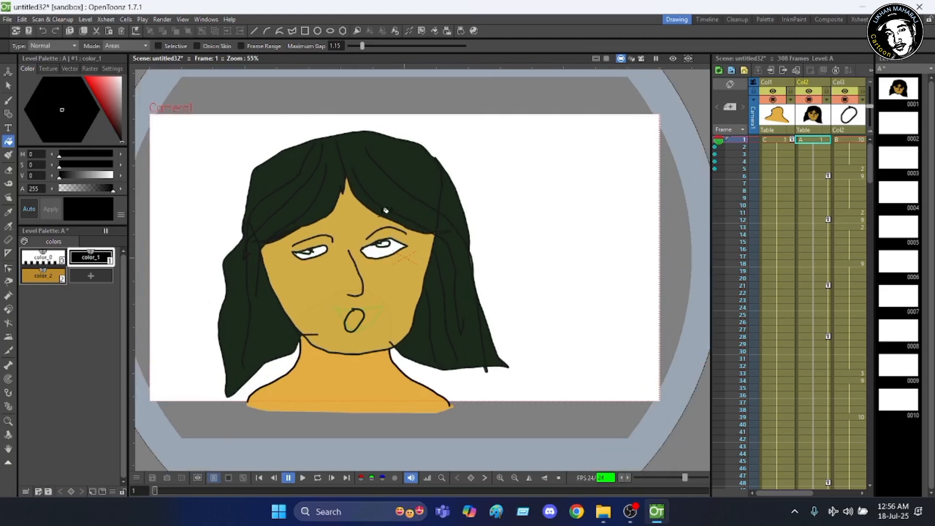
{"action": "scroll", "coordinate": [369, 253], "scroll_direction": "up", "scroll_amount": 1}
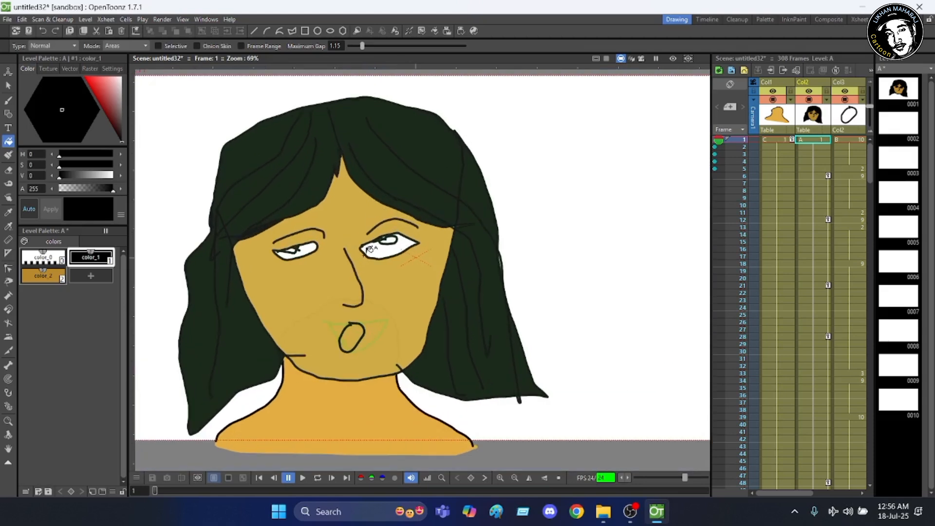
{"action": "scroll", "coordinate": [372, 246], "scroll_direction": "down", "scroll_amount": 1}
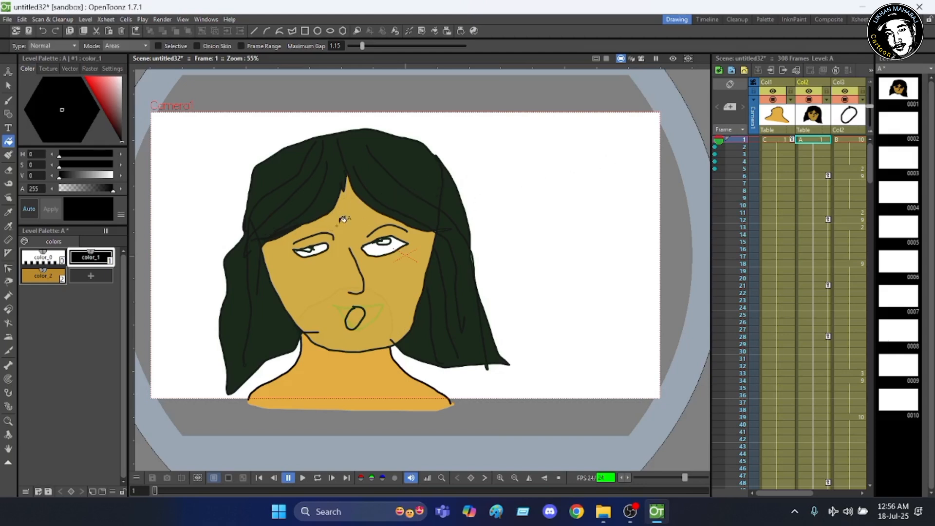
Export the scene as a video with Fast Render to MP4
{"action": "left_click", "coordinate": [161, 20]}
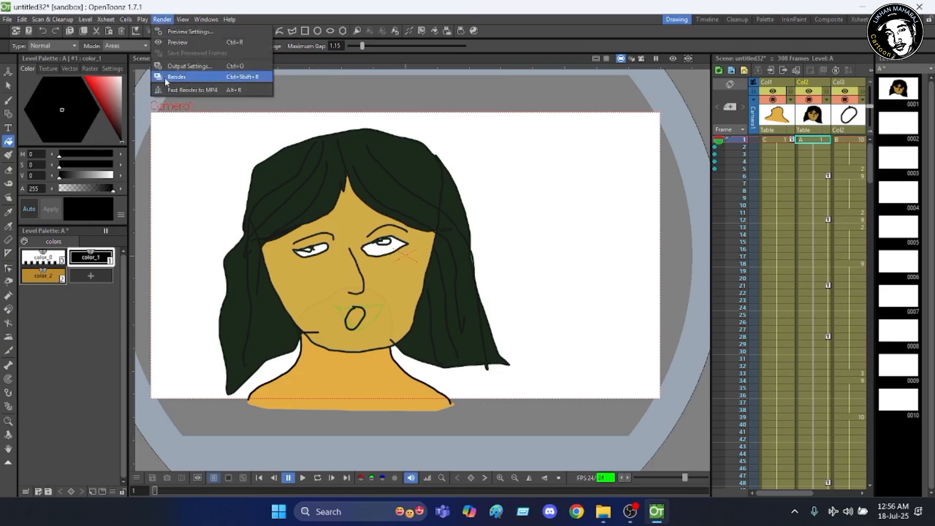
{"action": "left_click", "coordinate": [205, 90]}
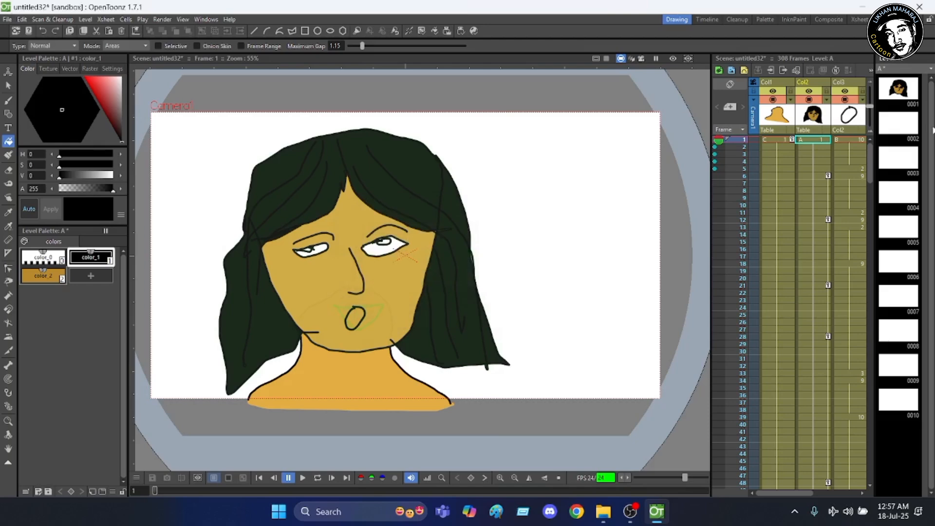
Switch to the desktop and play the rendered untitled32.mp4 in VLC media player to review the animation
{"action": "left_click", "coordinate": [861, 8]}
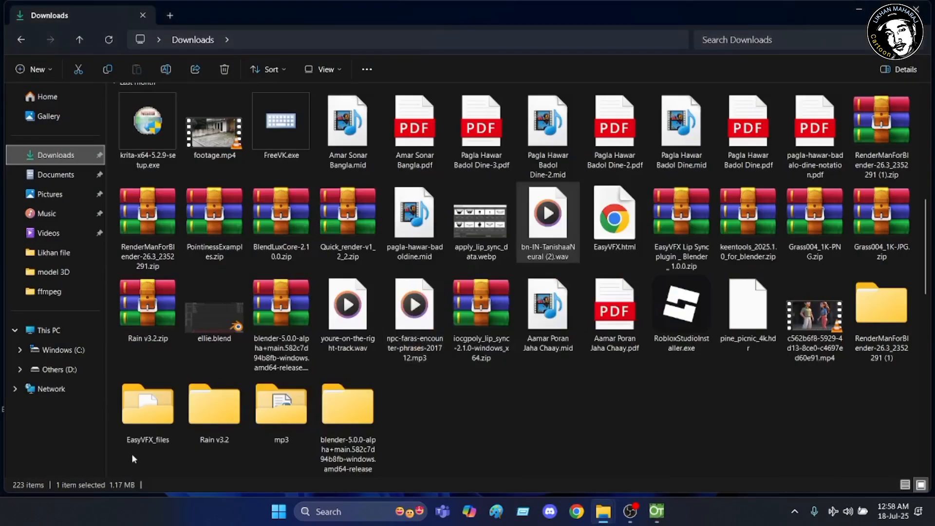
{"action": "left_click", "coordinate": [859, 9]}
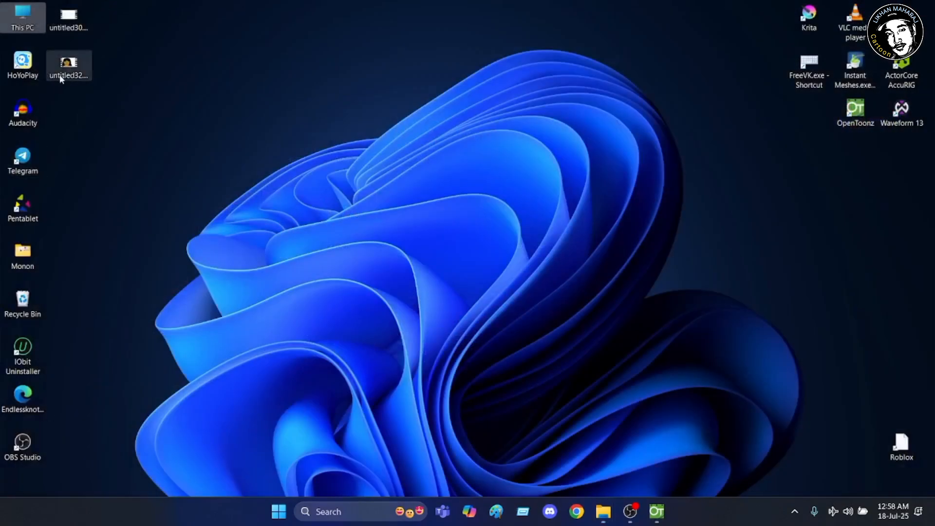
{"action": "double_click", "coordinate": [61, 77]}
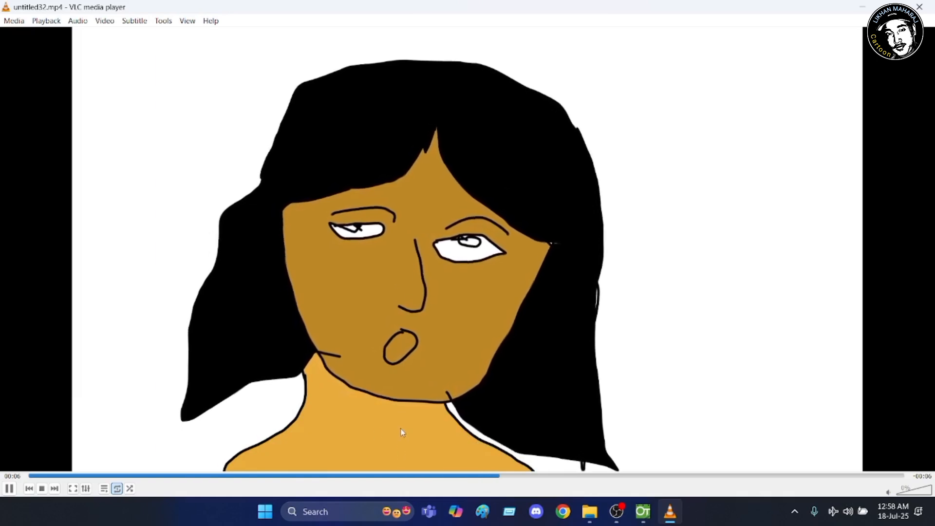
{"action": "mouse_move", "coordinate": [617, 512]}
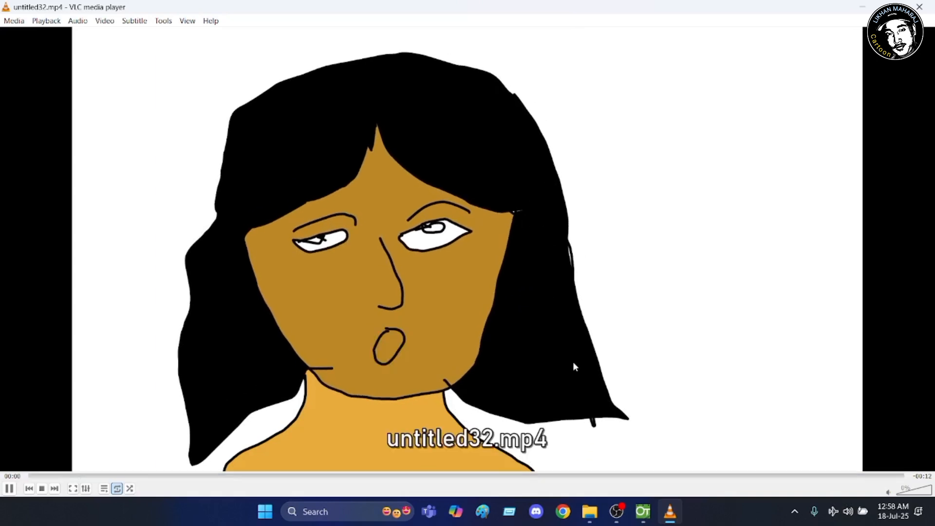
{"action": "mouse_move", "coordinate": [643, 512]}
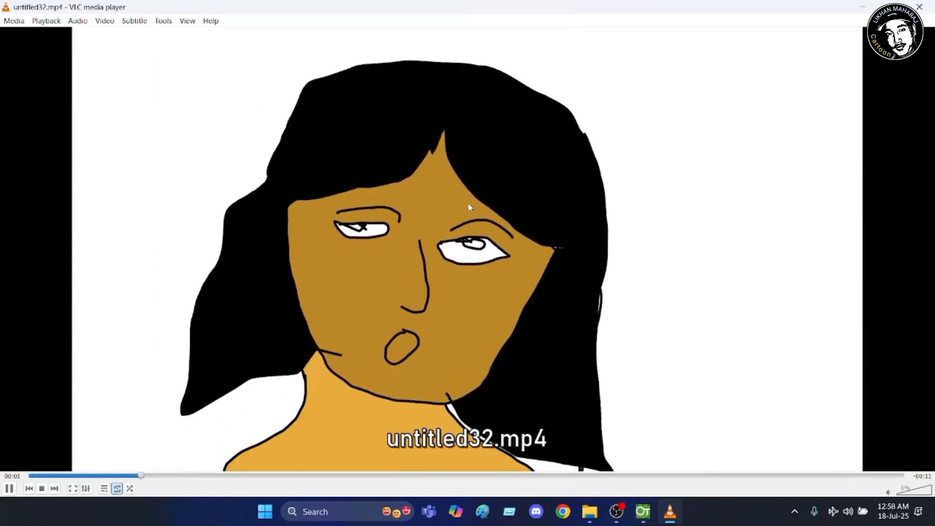